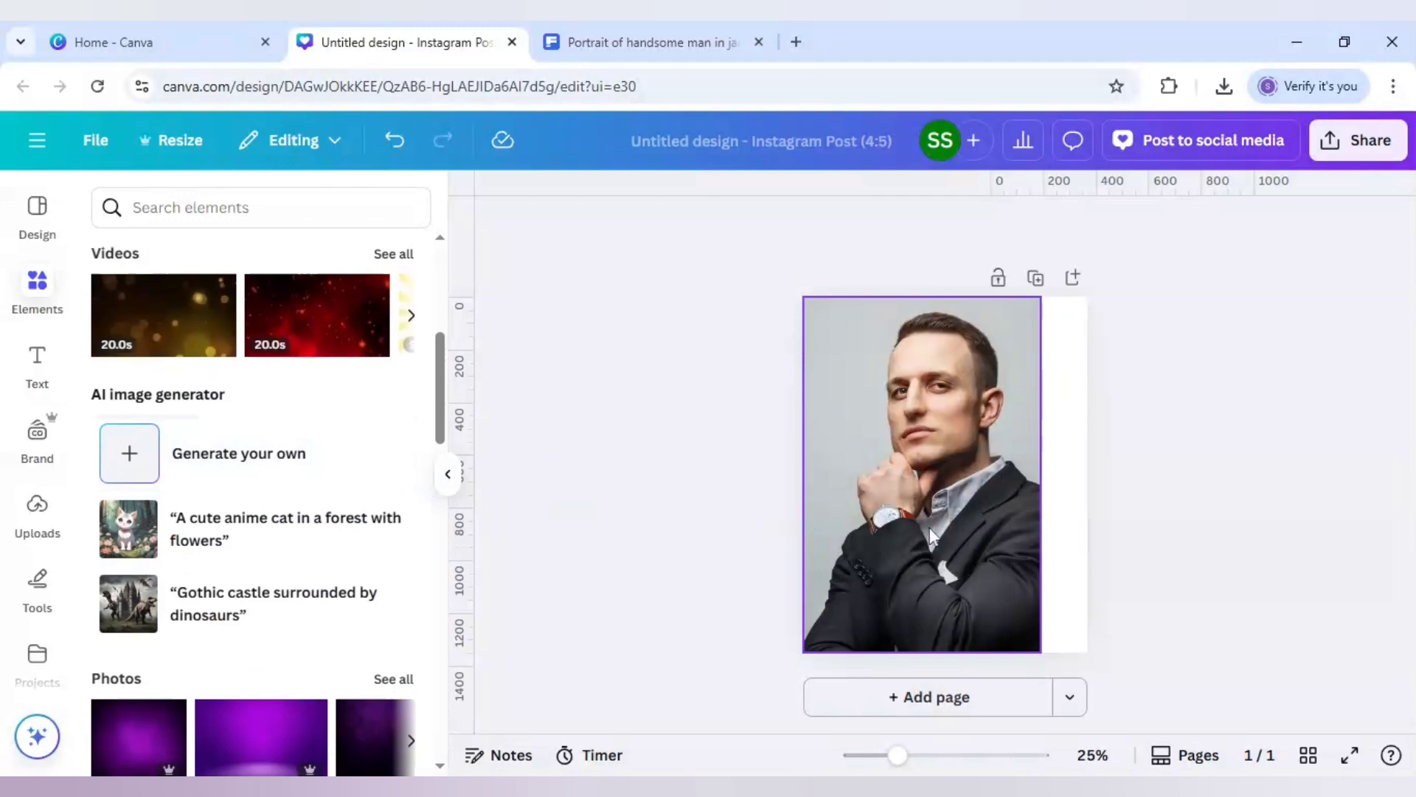
Check the Freepik portrait's free license, 3100×4650 JPG size and attribution requirement.
click(710, 24)
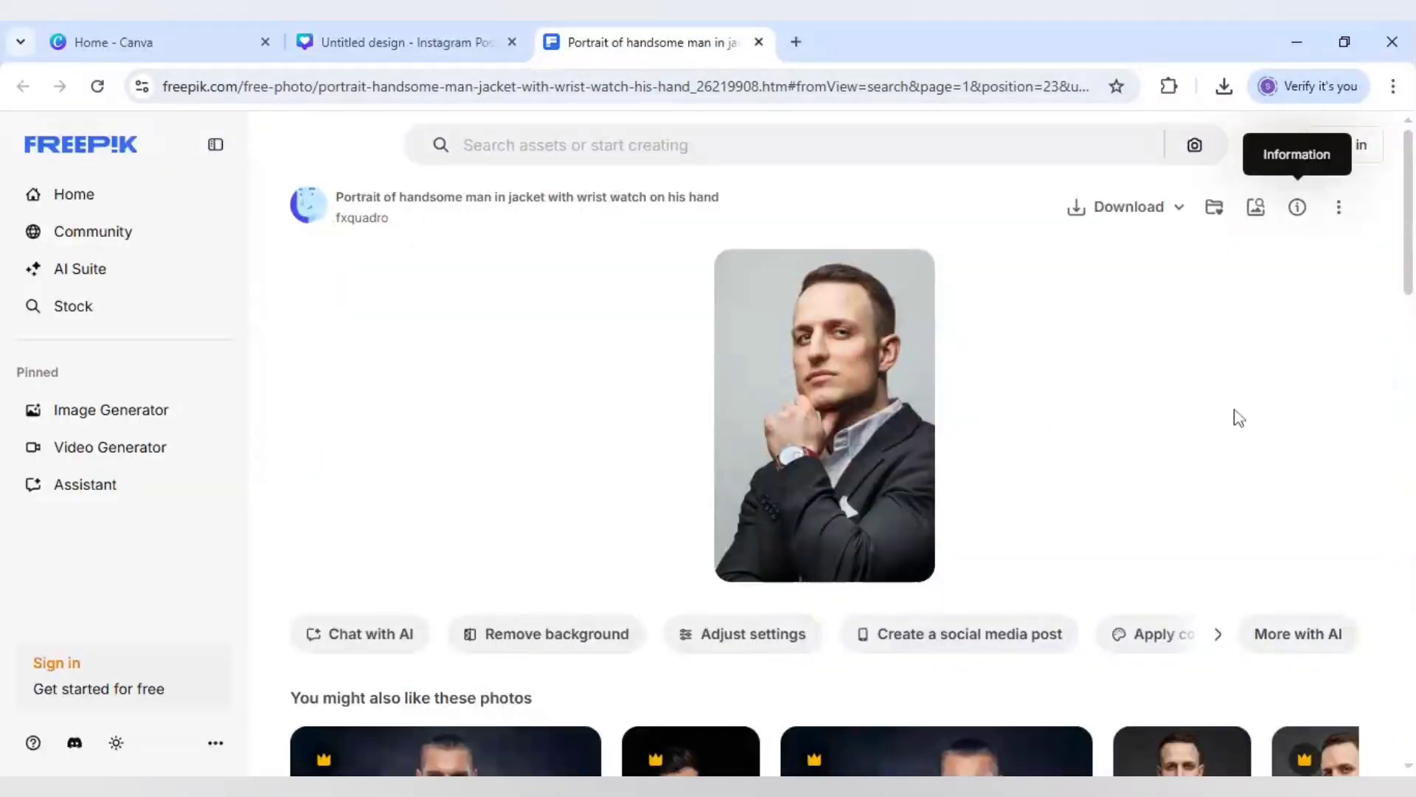
click(1298, 209)
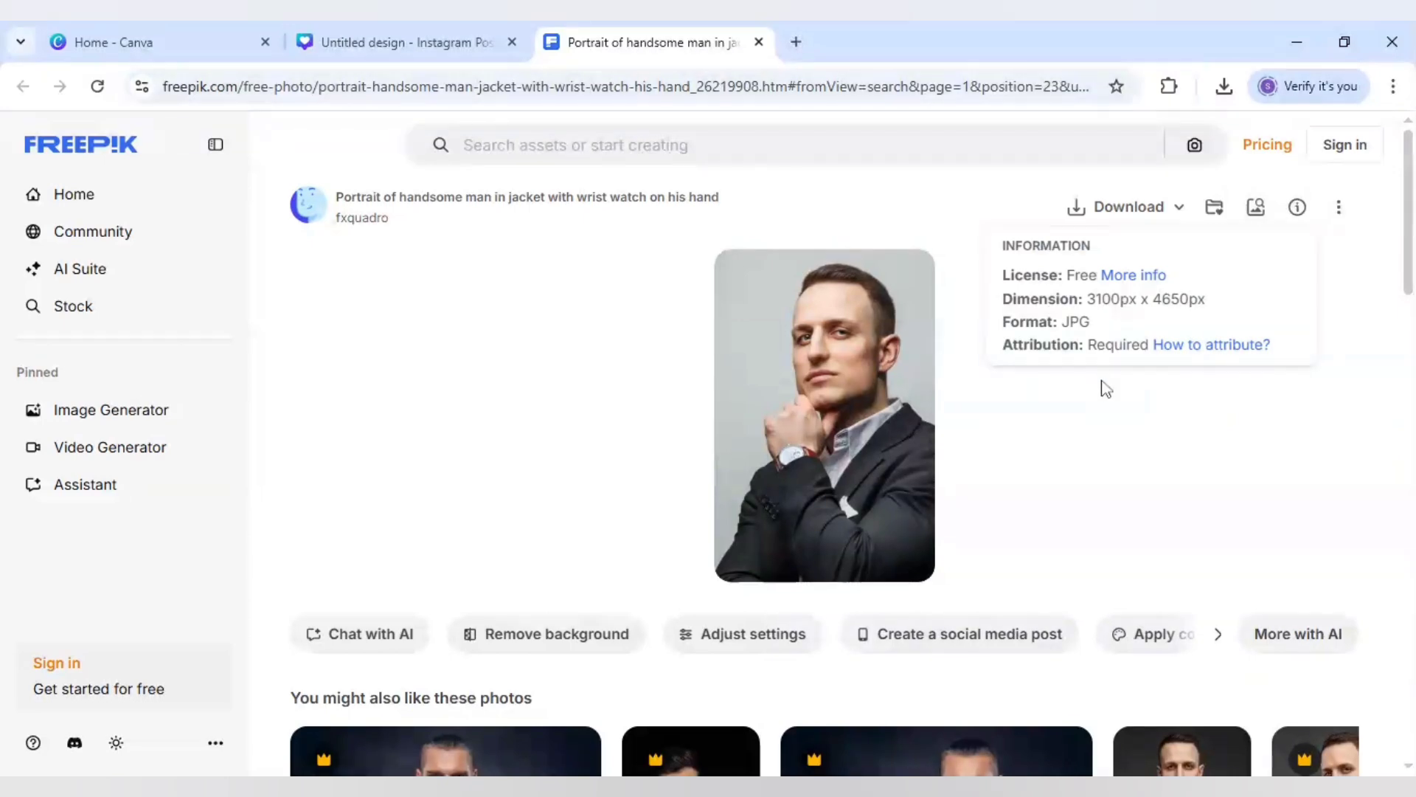
click(1100, 385)
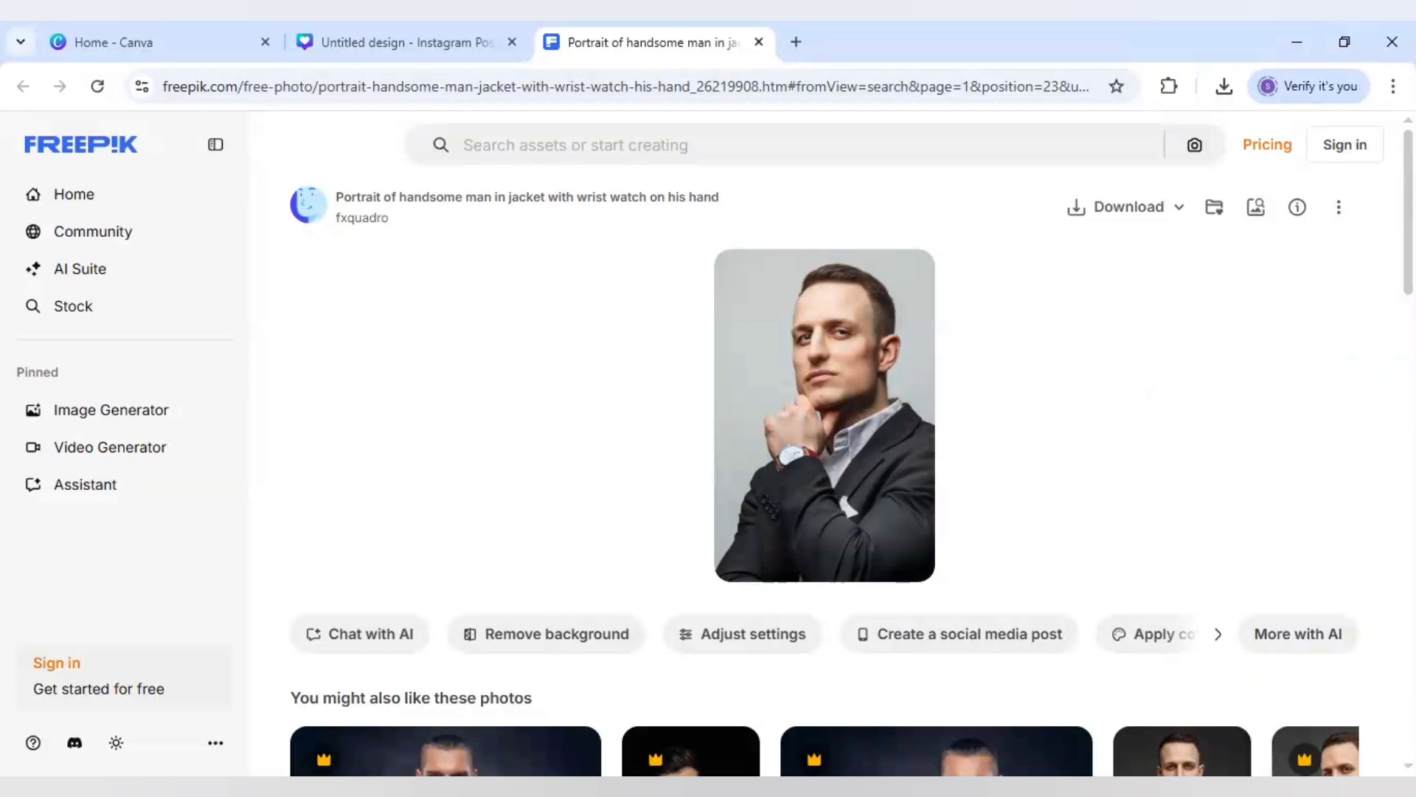
Select the portrait in Canva and bring up its Magic Studio edit tools, including Magic Expand.
click(442, 39)
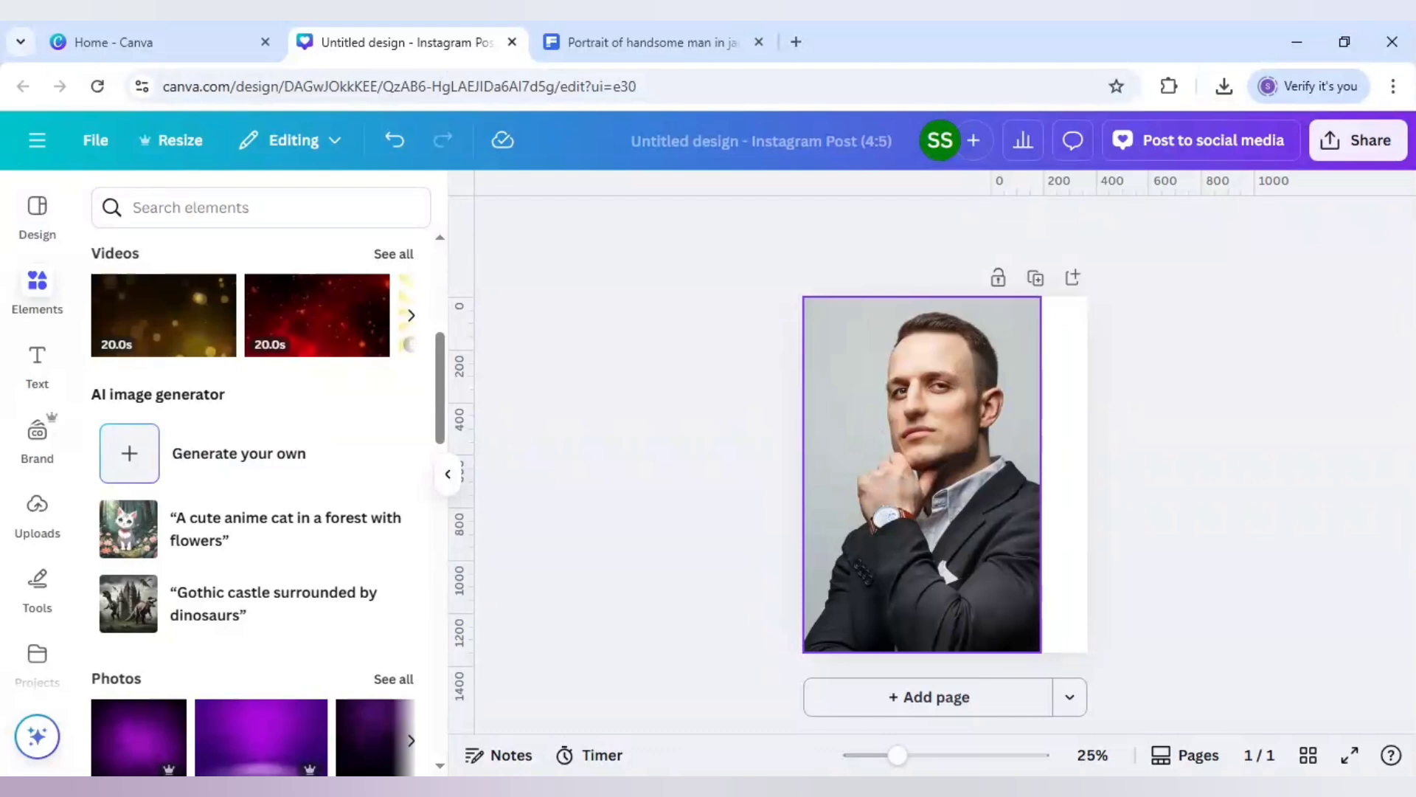
click(946, 358)
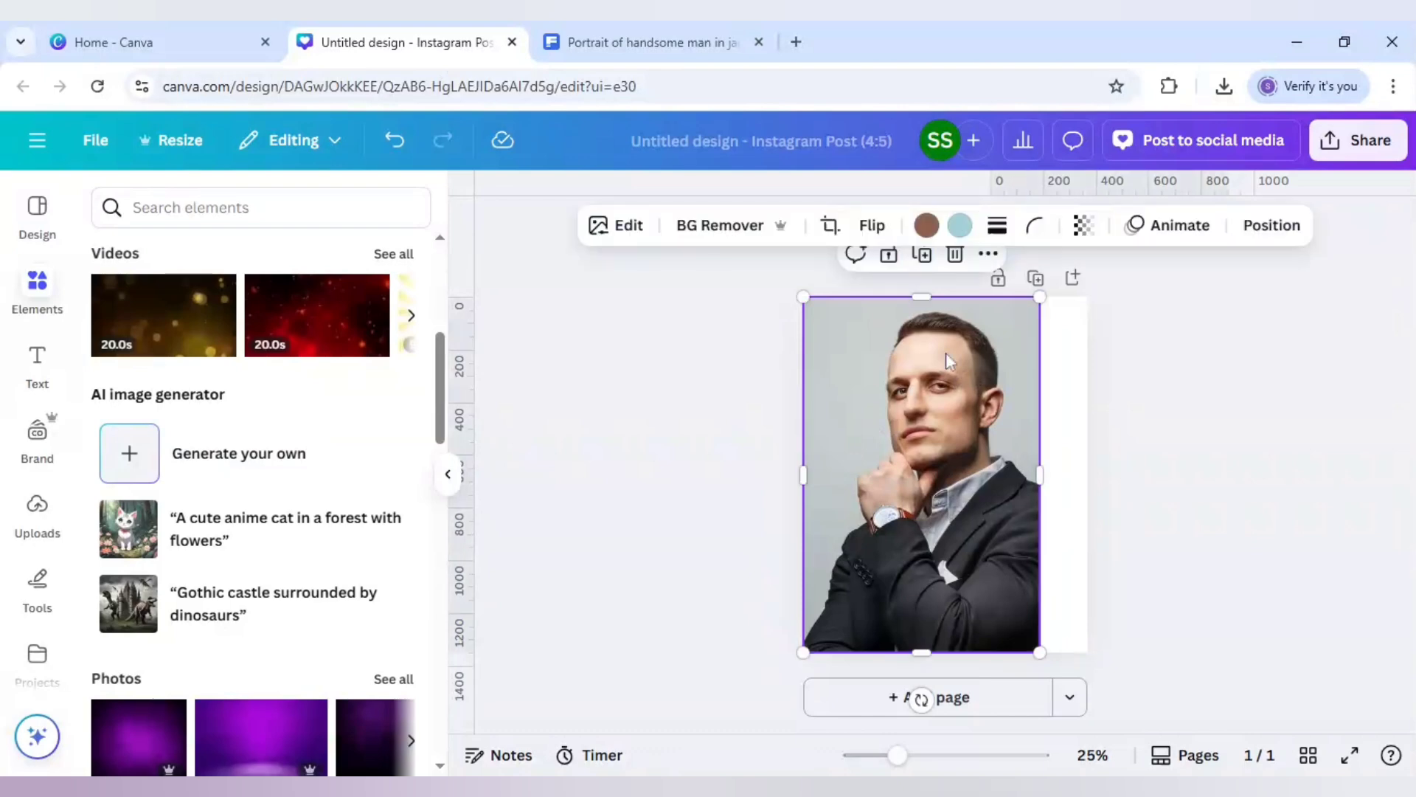
click(628, 226)
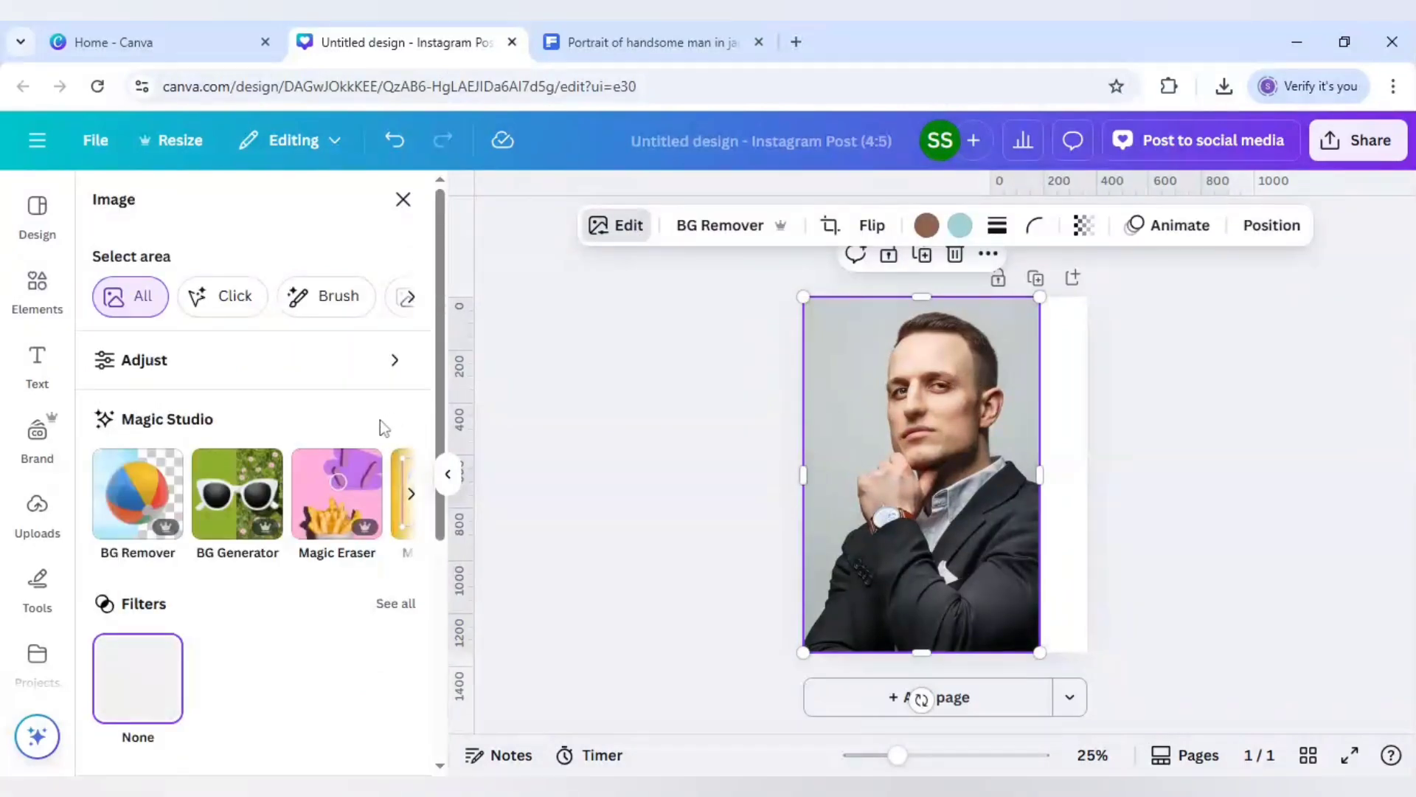
click(411, 493)
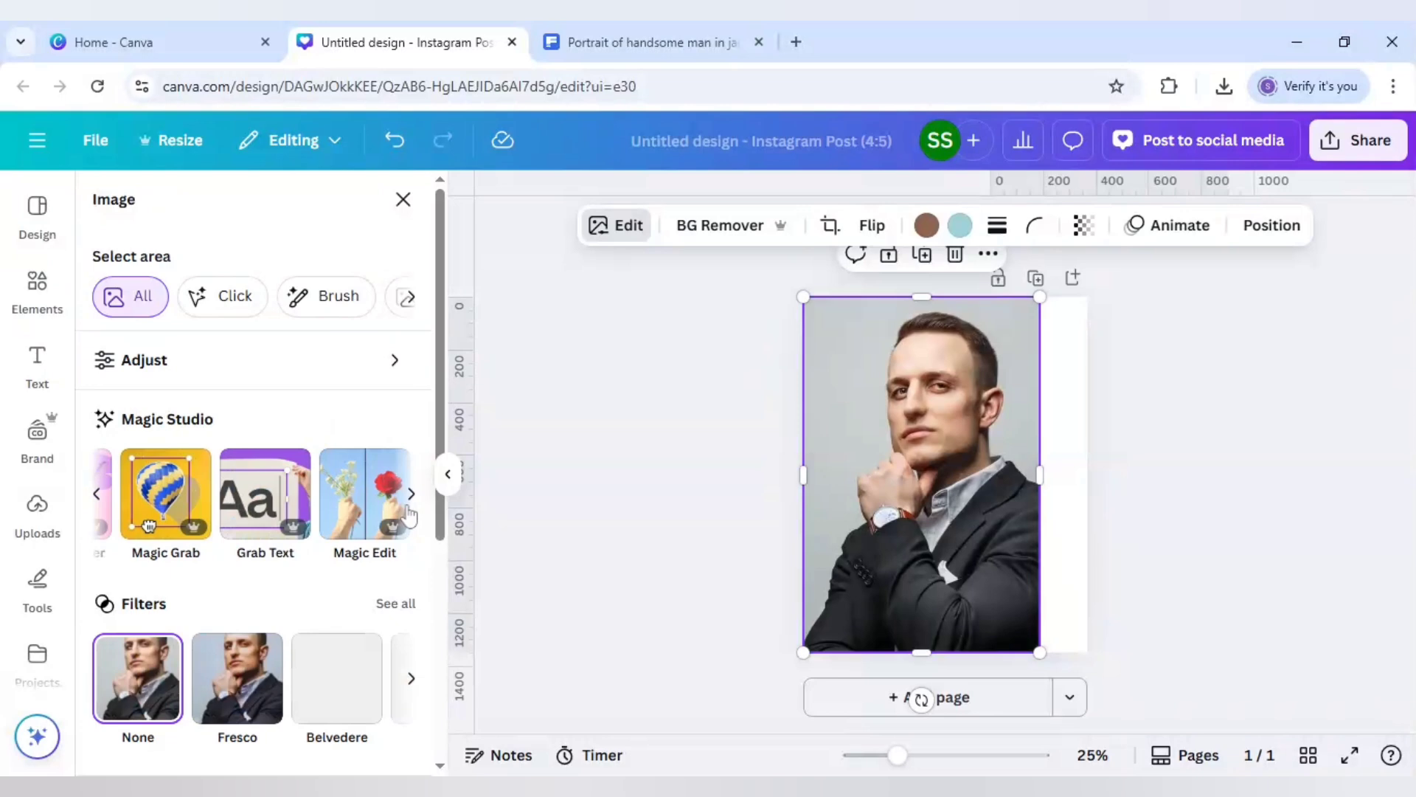
click(408, 498)
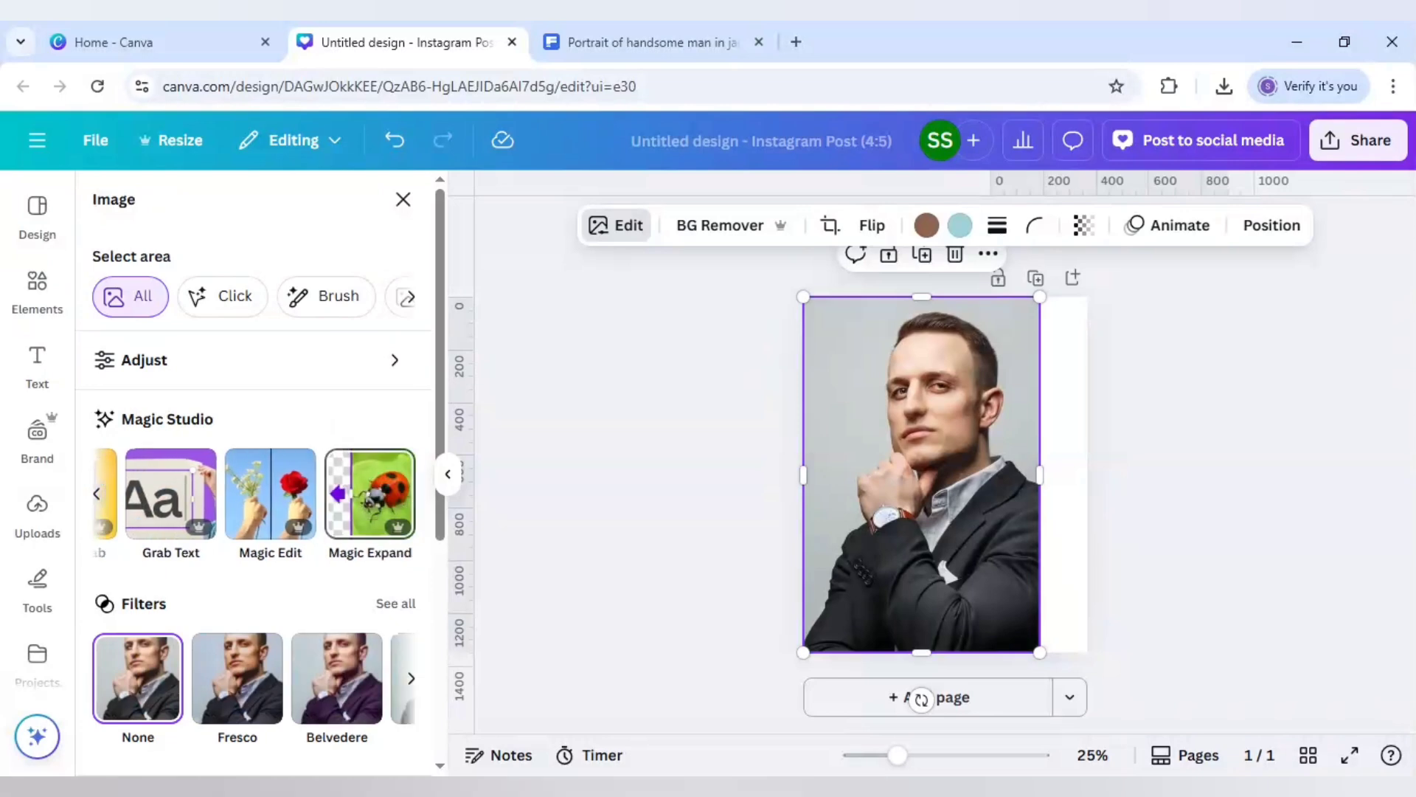
Magic Expand the portrait to Whole Page and apply the second generated version.
click(368, 500)
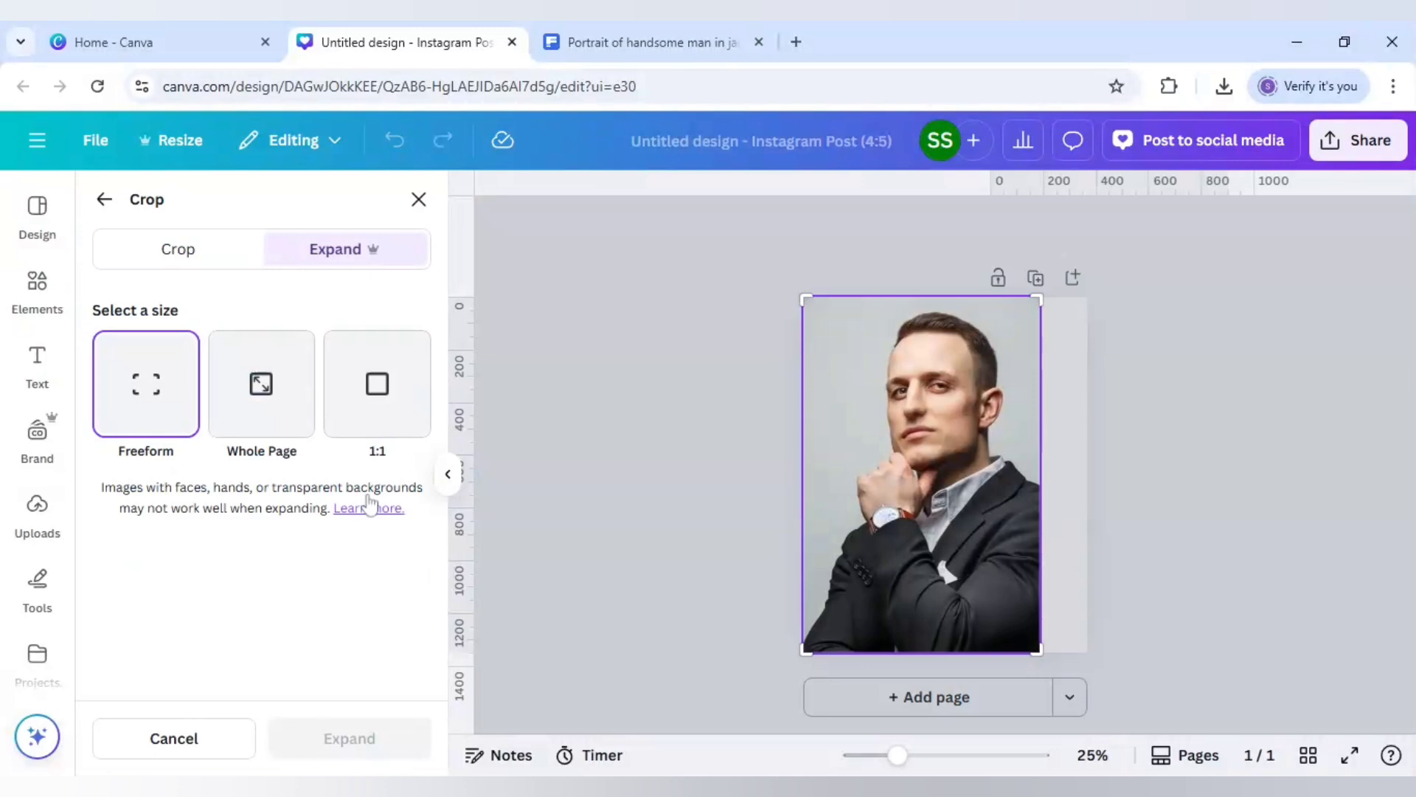
click(278, 395)
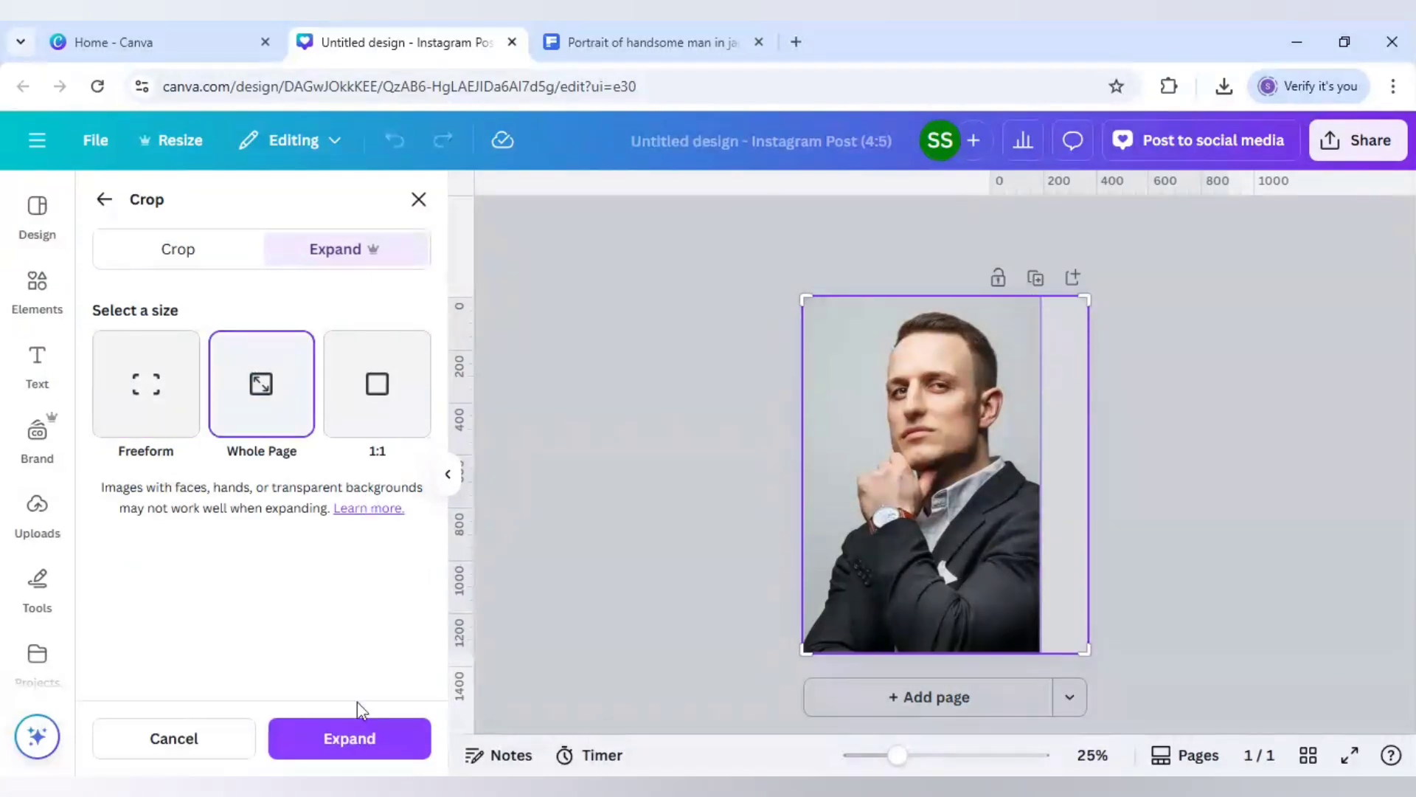
click(350, 739)
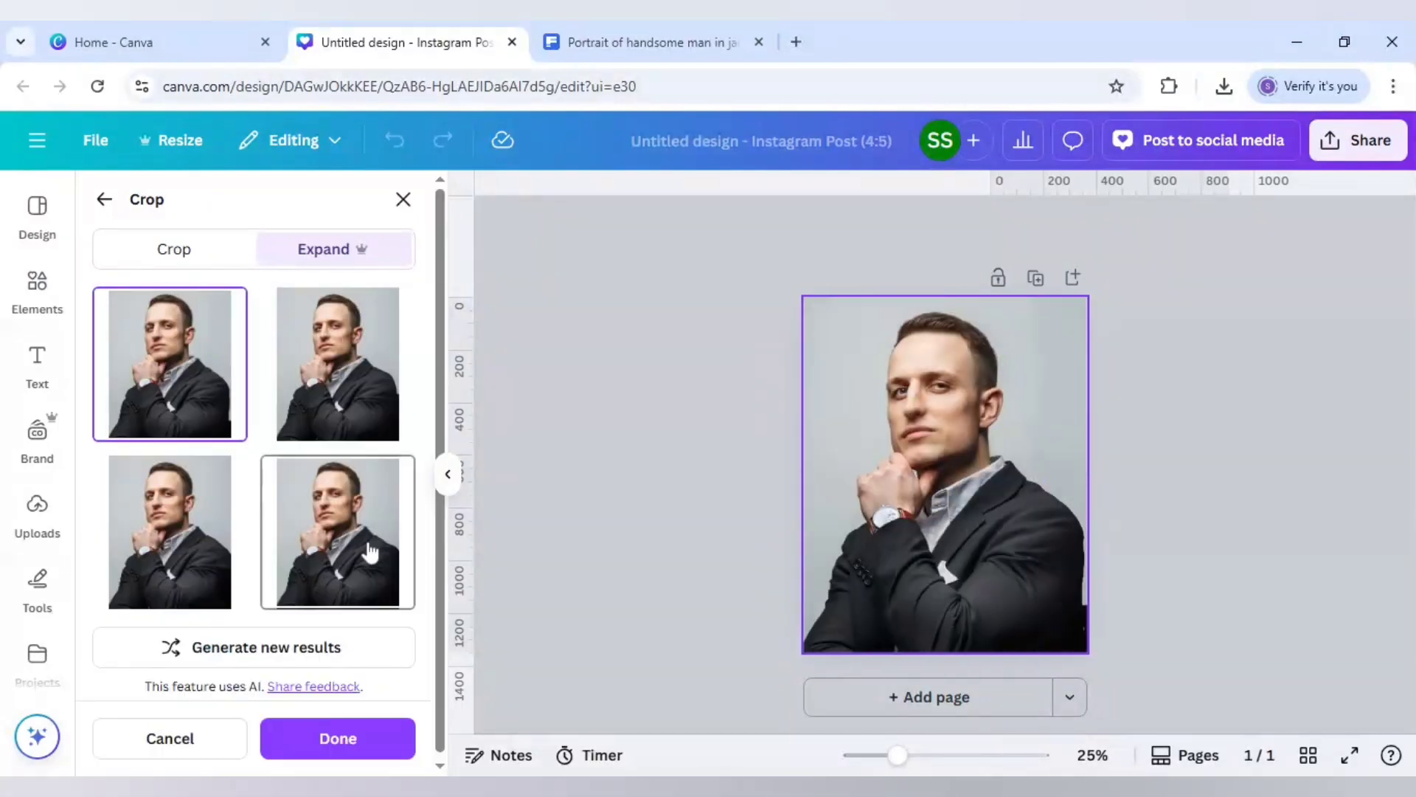
click(360, 416)
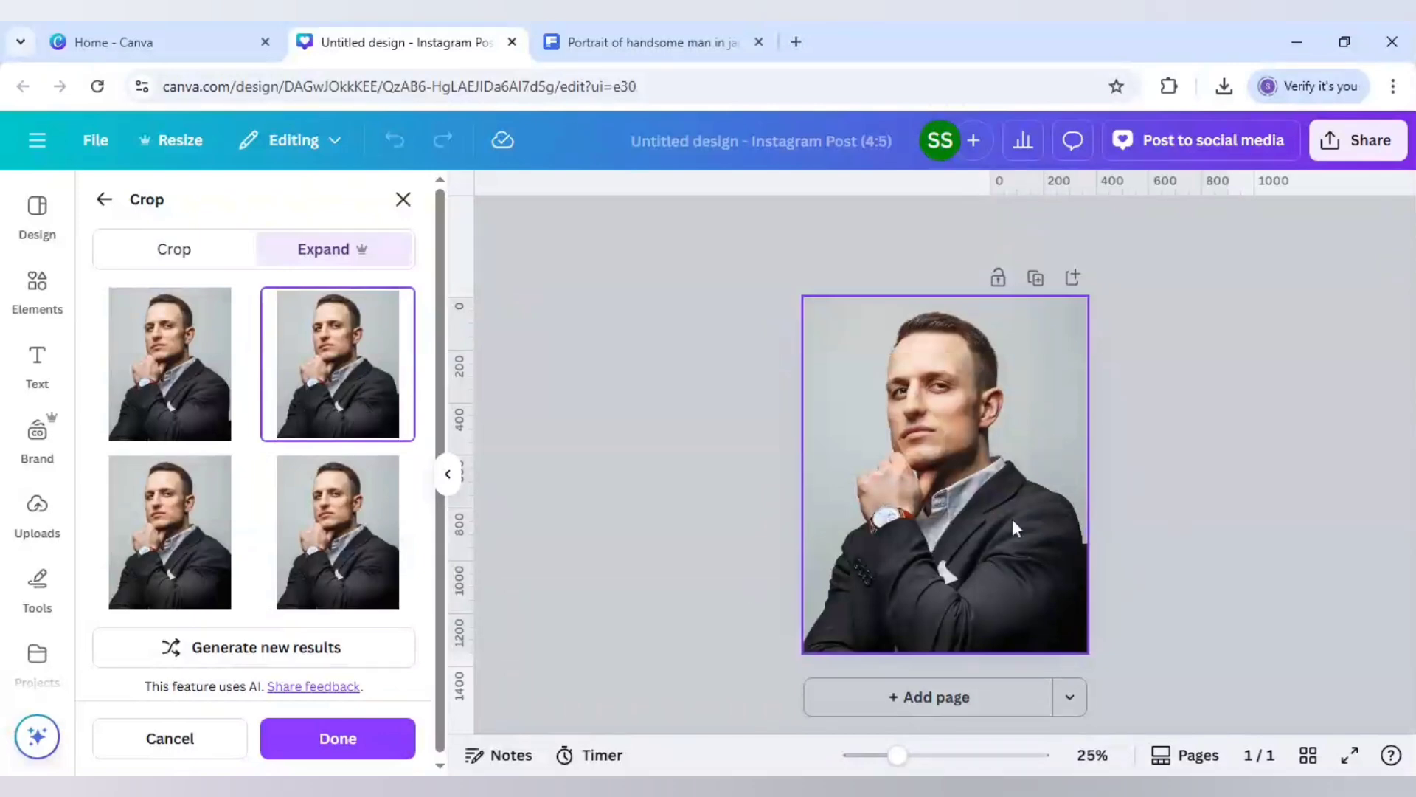
click(339, 739)
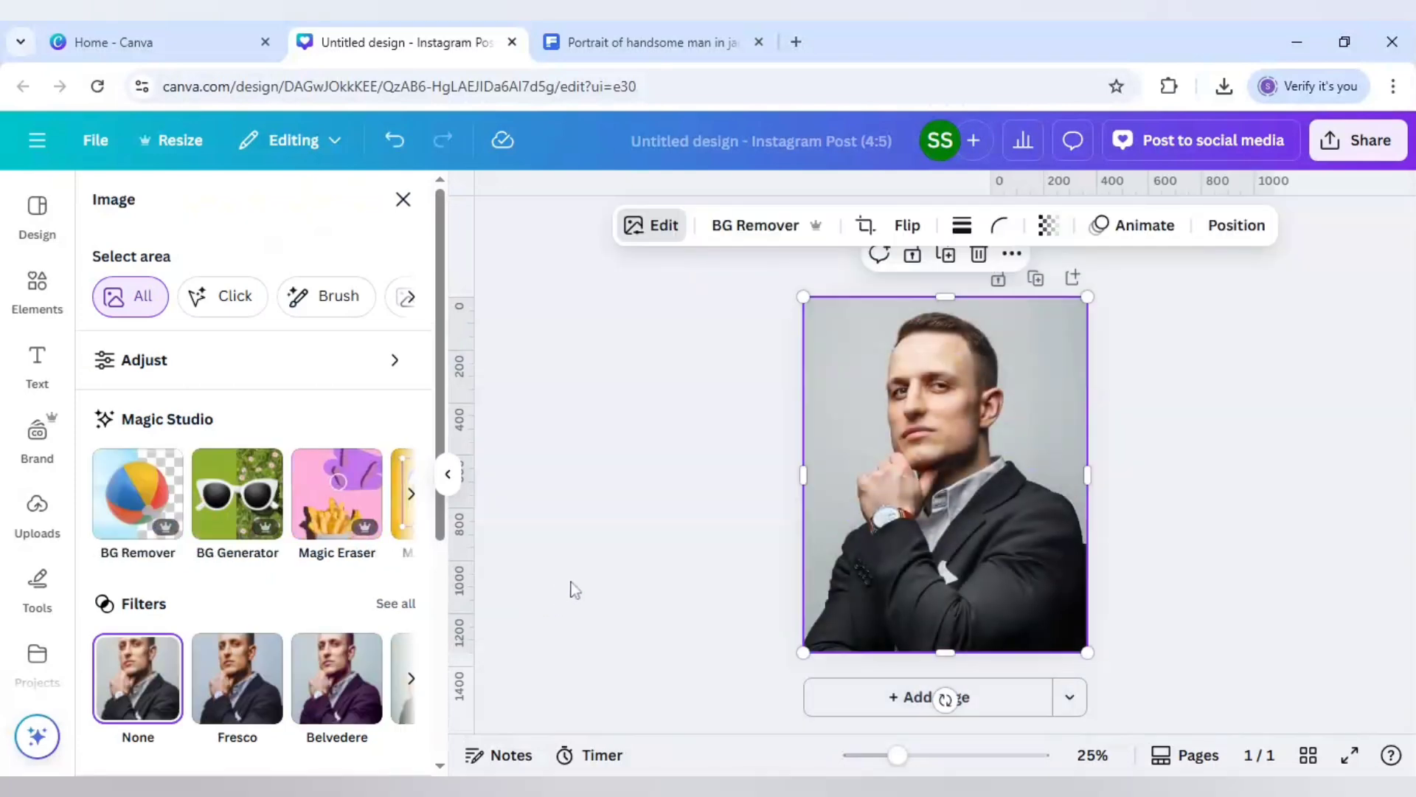
Add a 'ONE DAY OR DAY ONE' heading, one word per line, left-aligned beside the face.
click(33, 365)
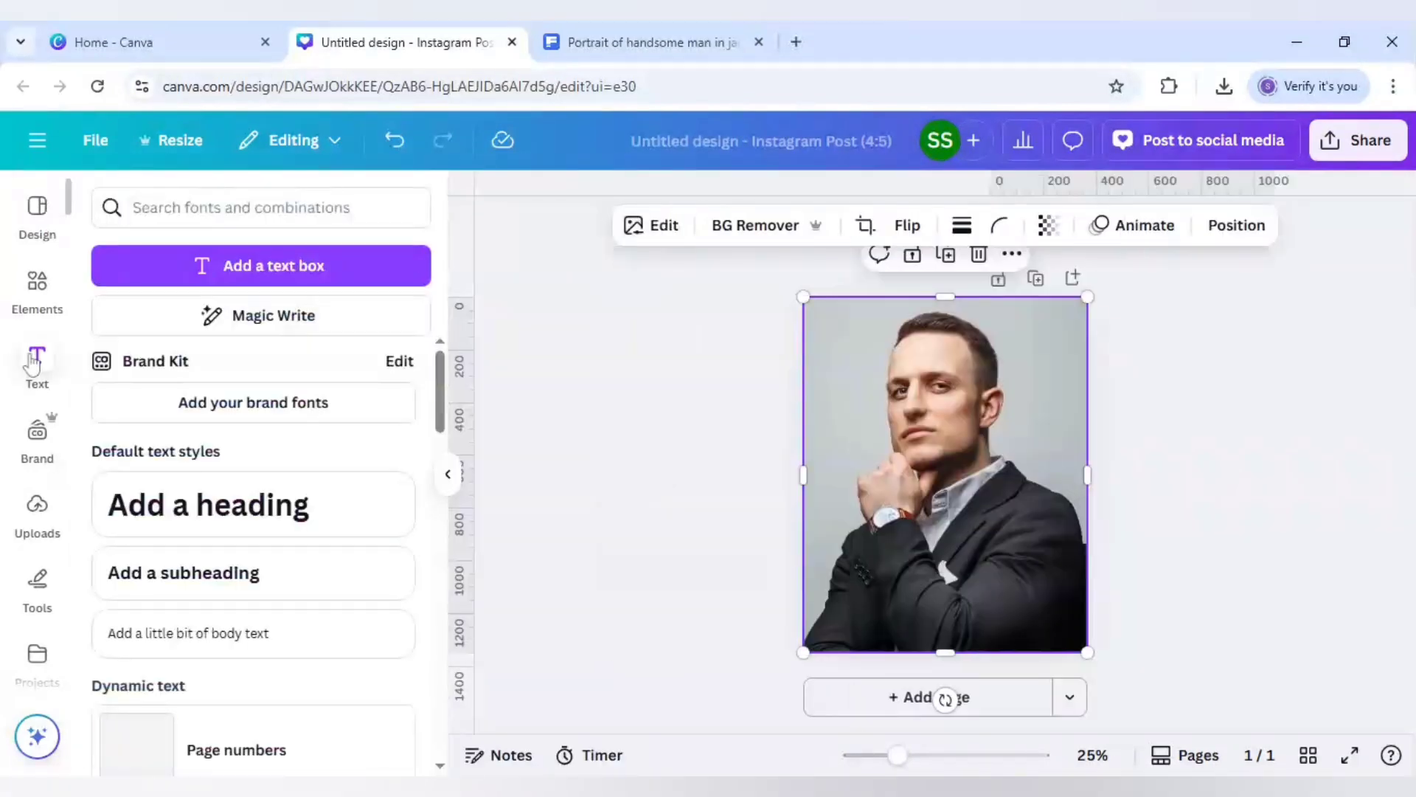
click(166, 516)
text(O)
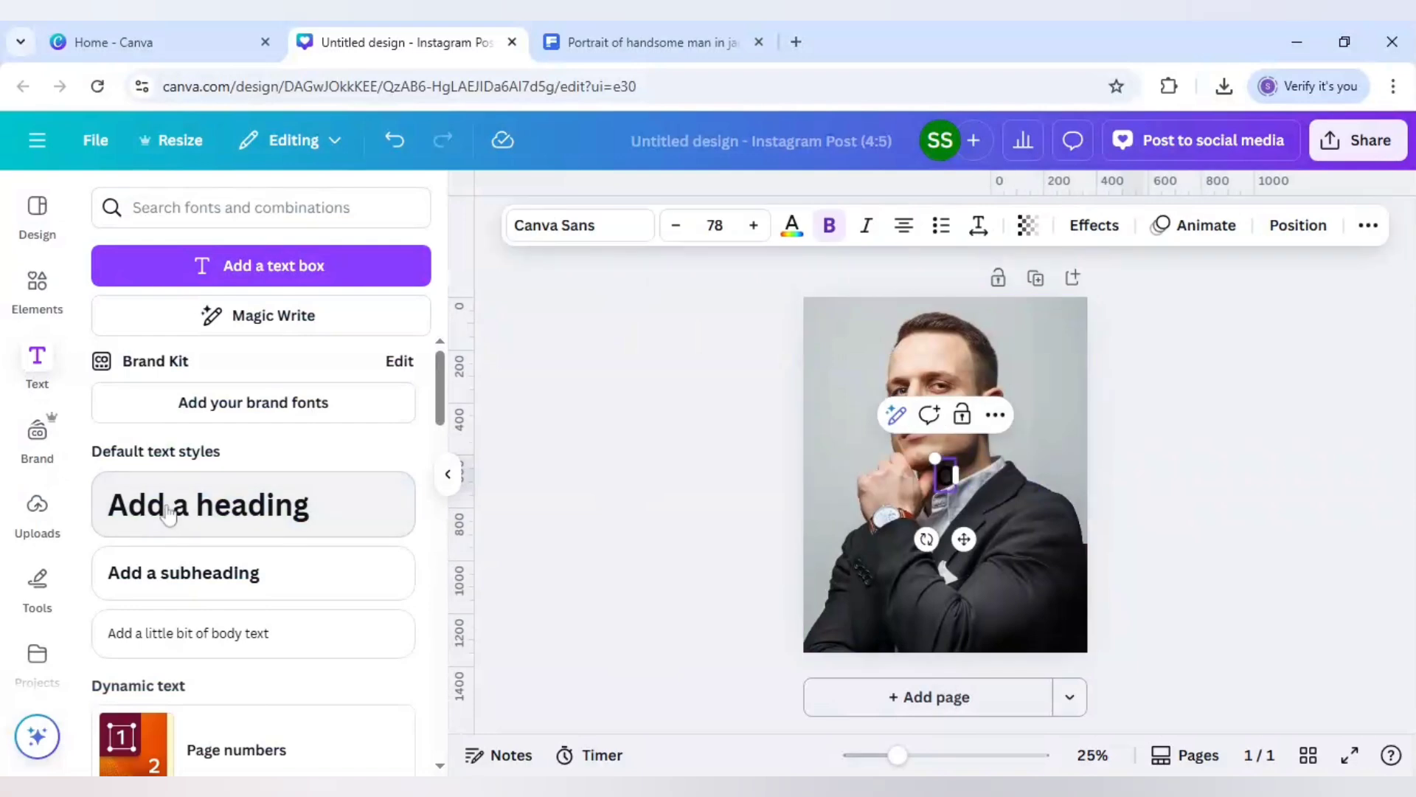
text(NE DAY)
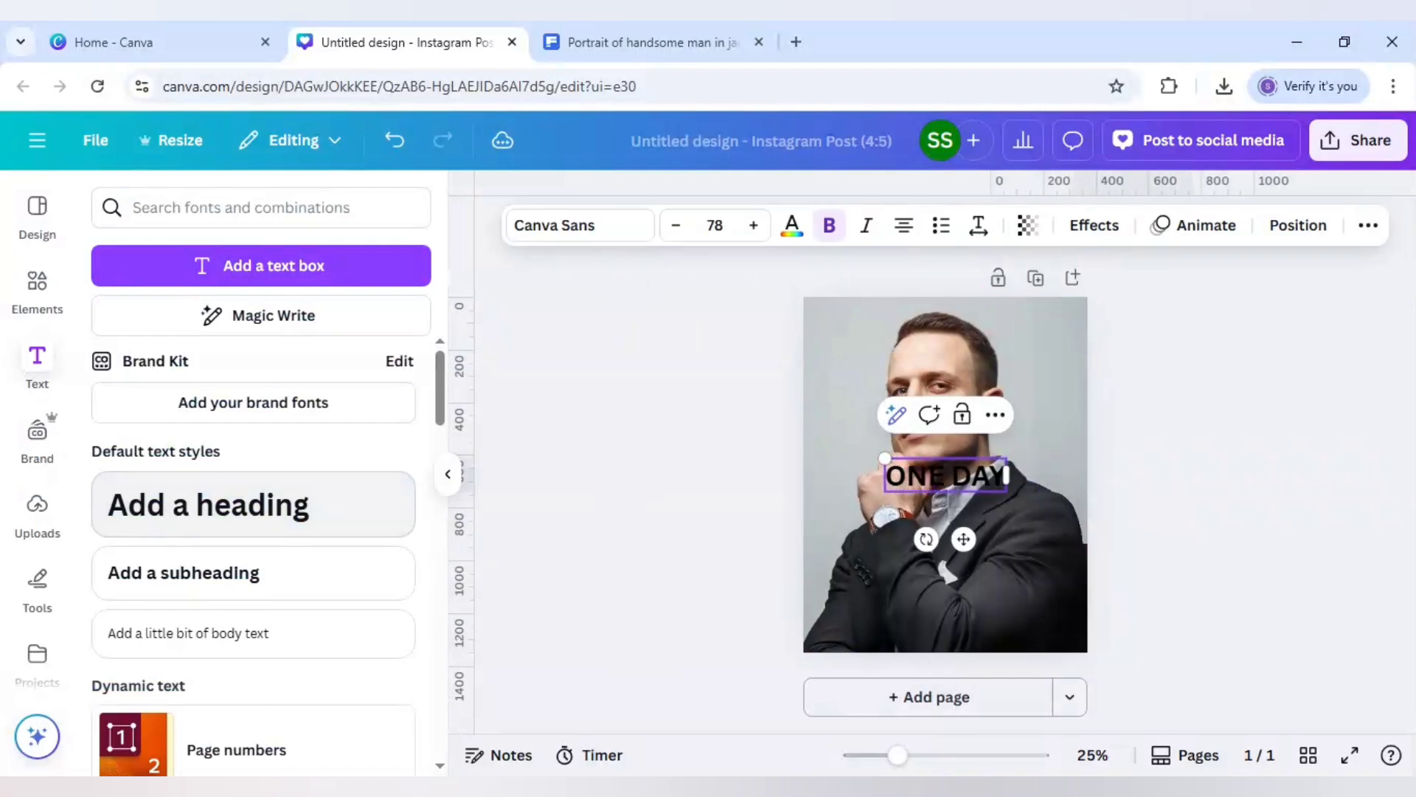
text( OR)
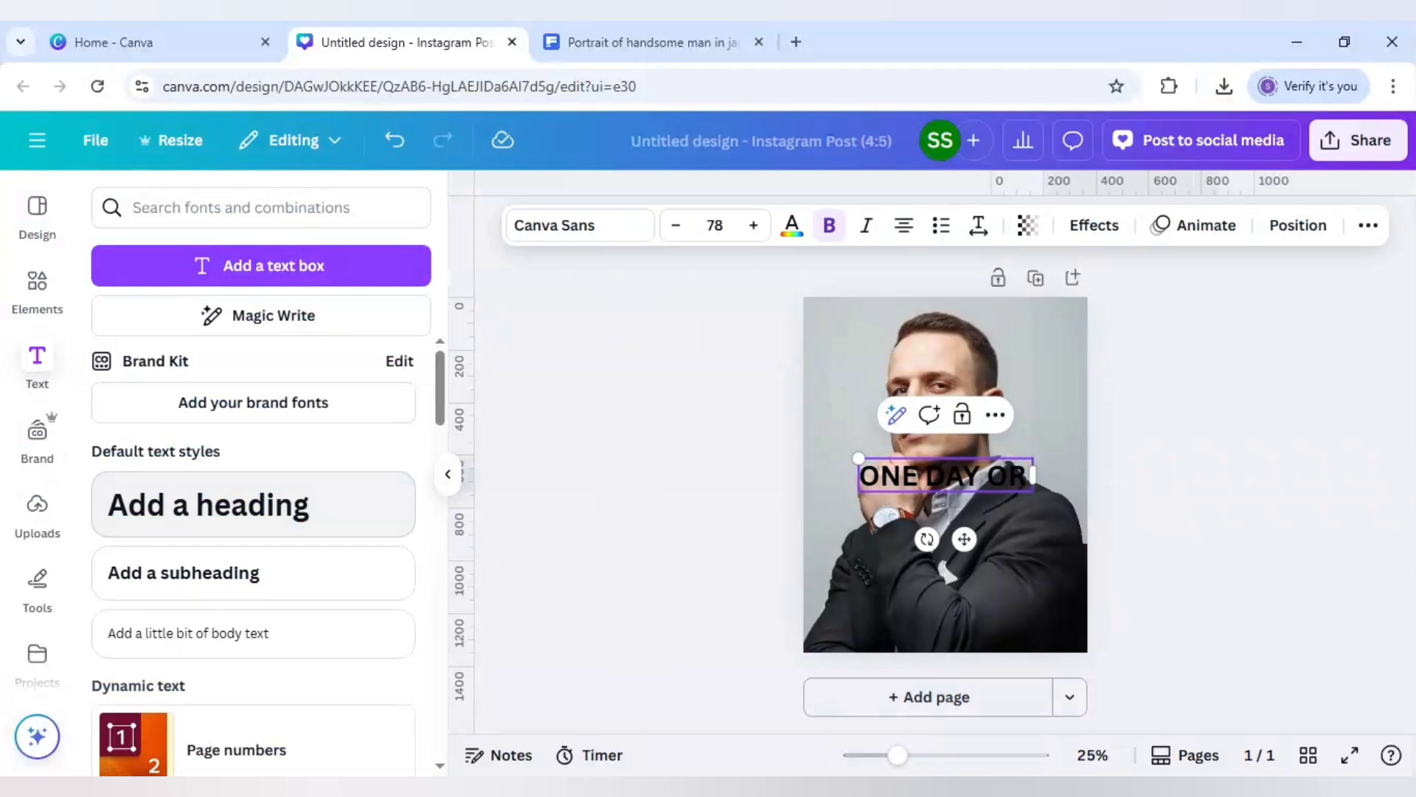
text( DAY ONE)
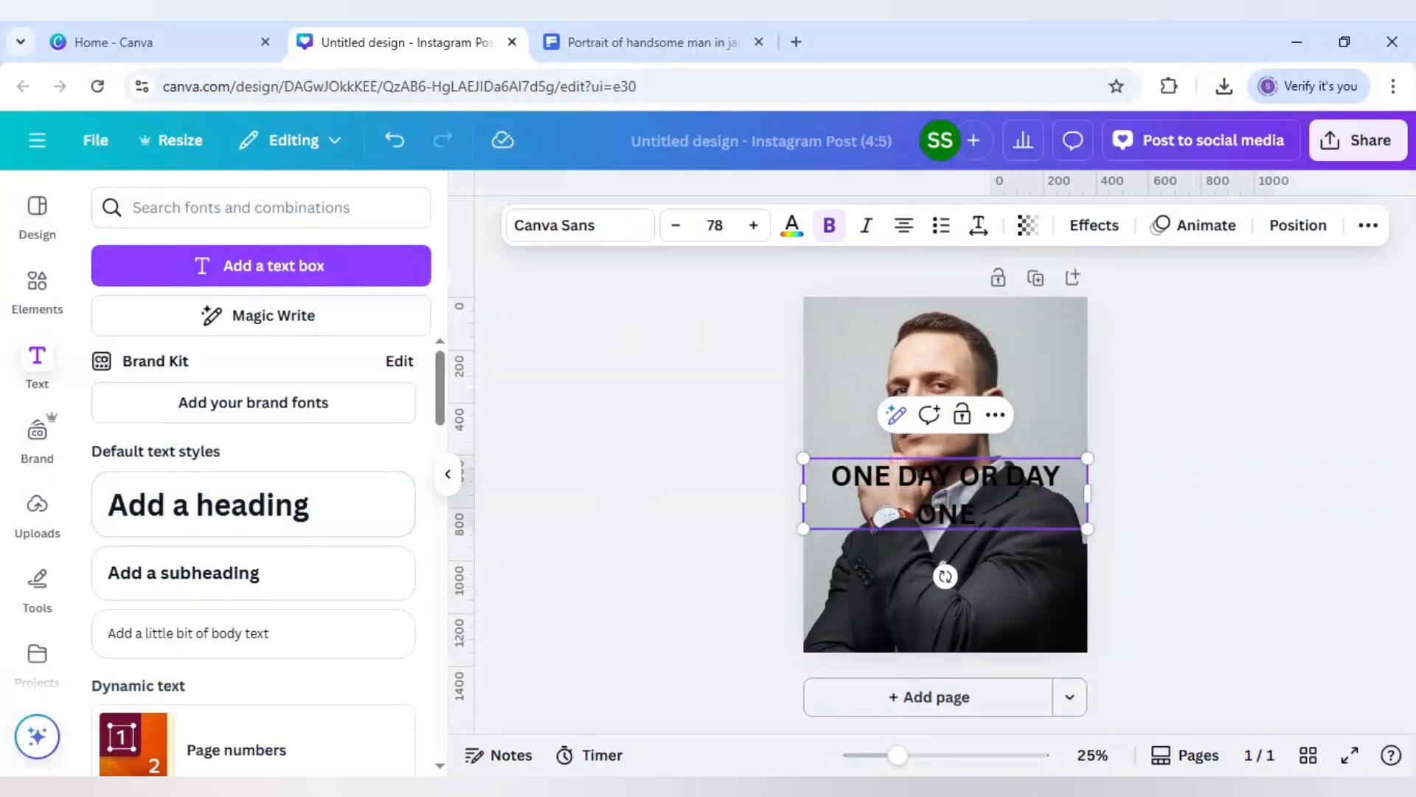
drag(804, 495, 898, 518)
click(896, 520)
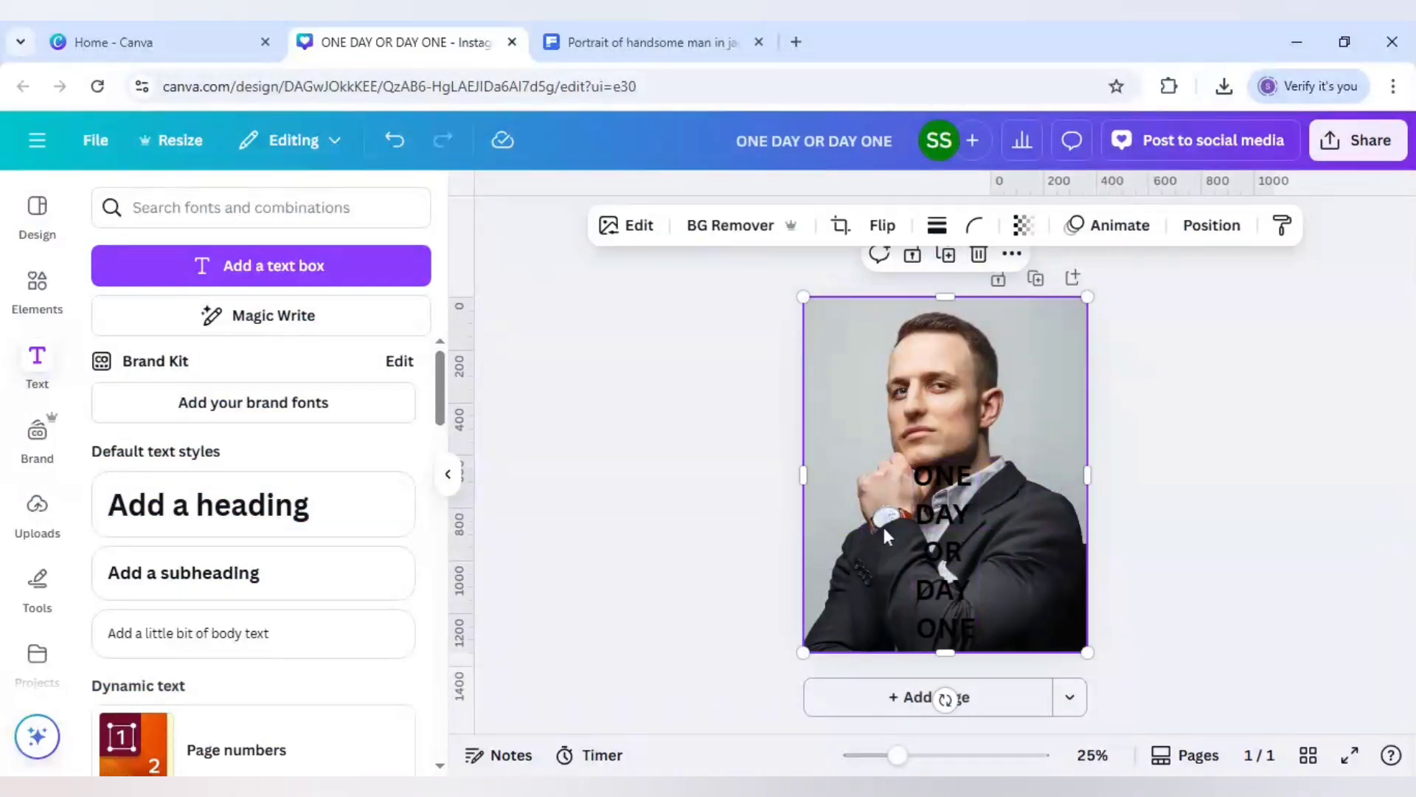
click(939, 553)
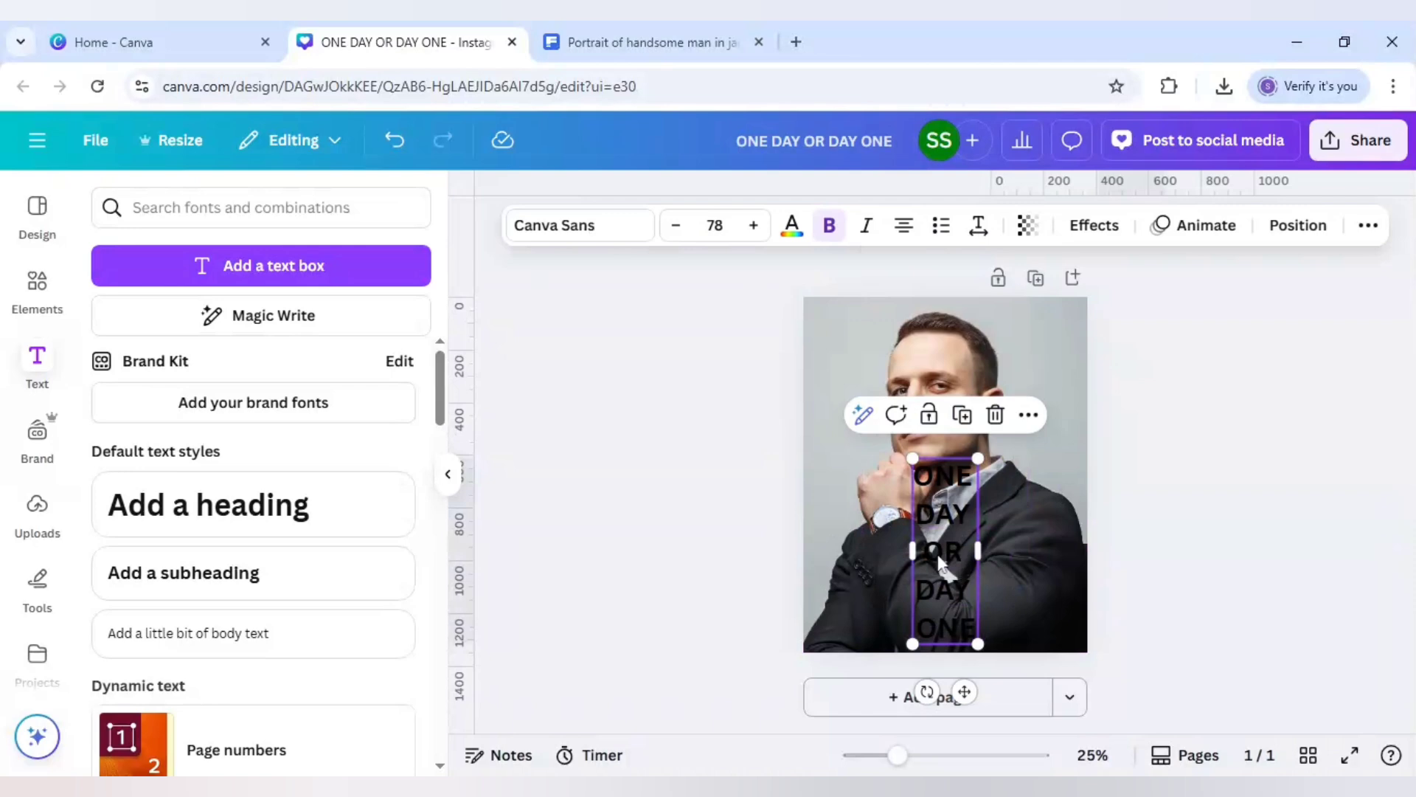
click(906, 233)
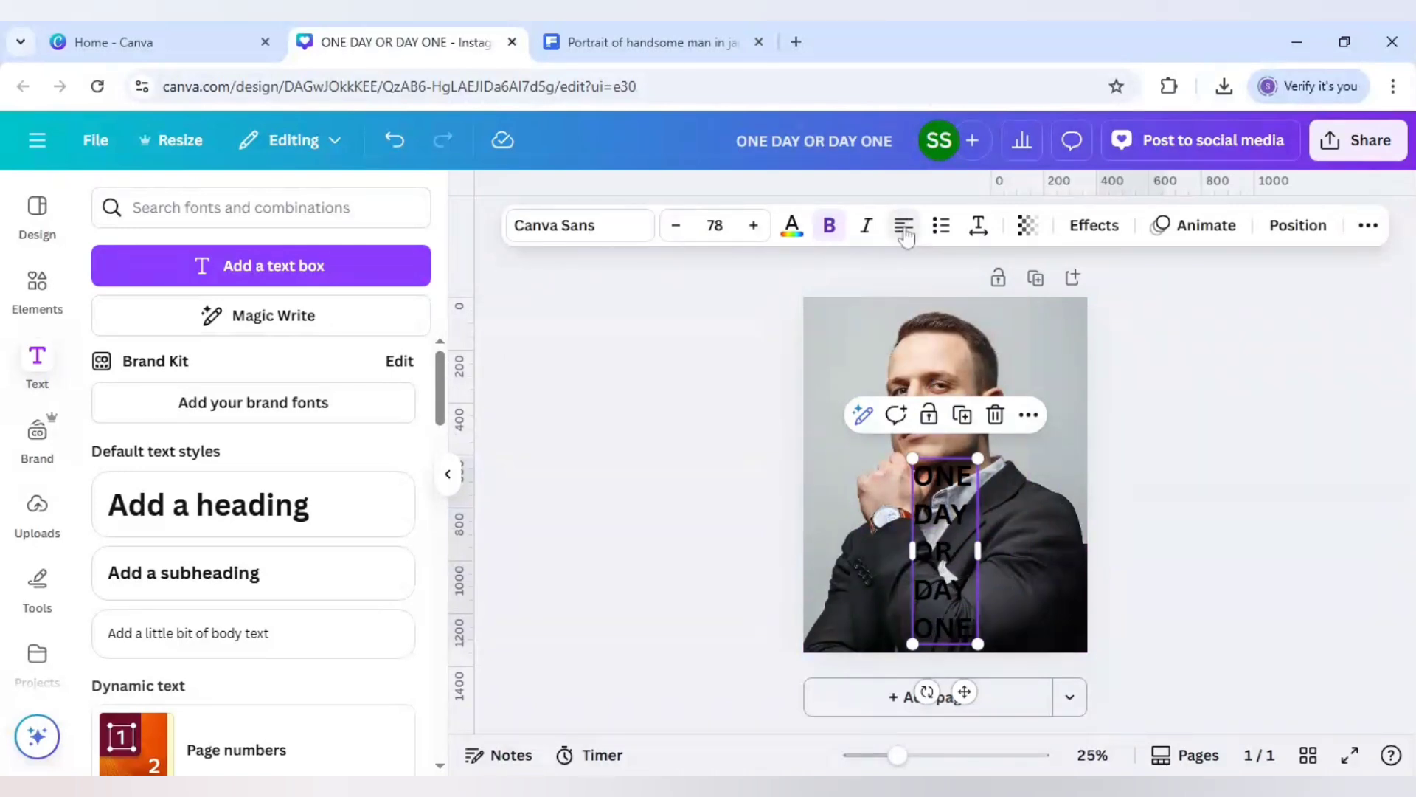
drag(935, 571, 988, 440)
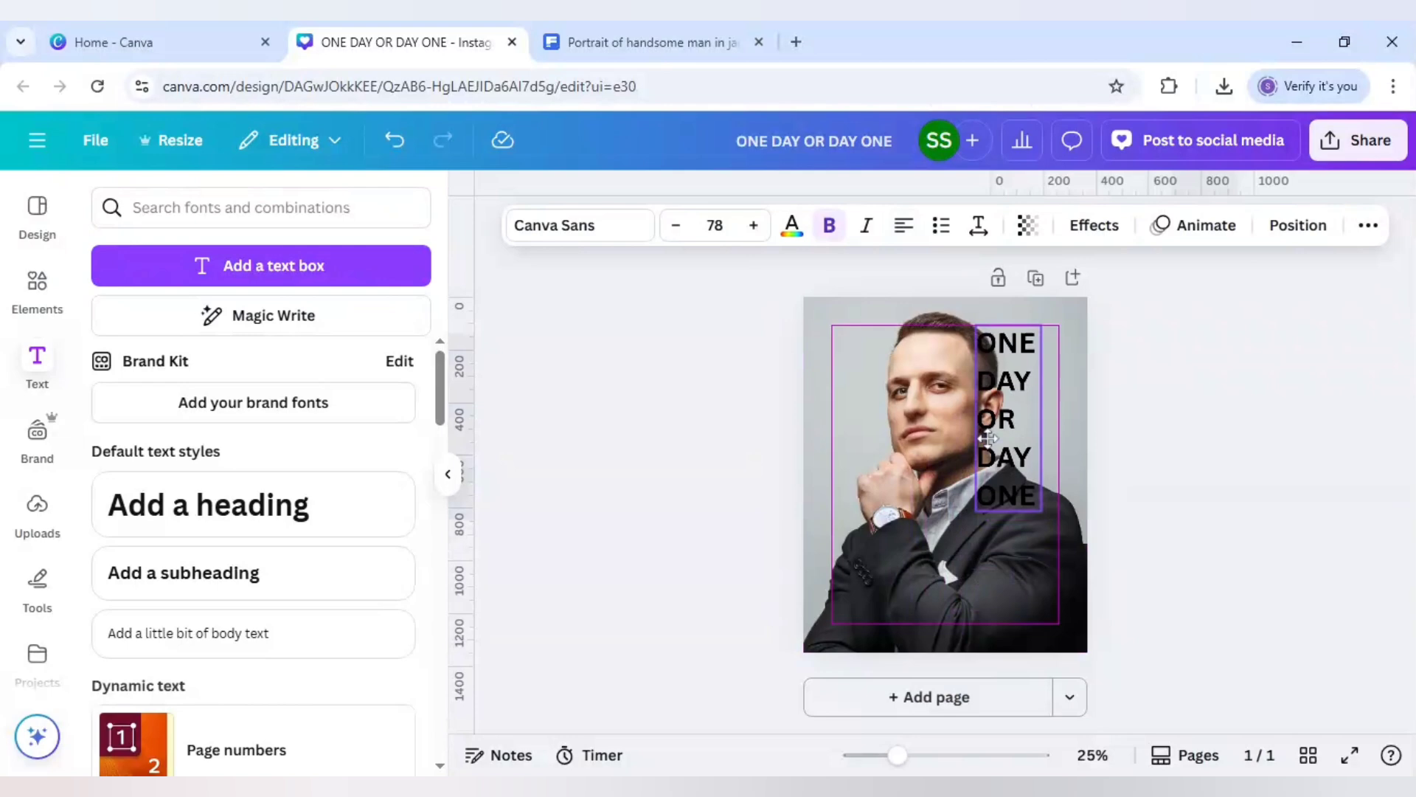
Search for 'anton' and apply the Anton font to the stacked heading.
click(623, 234)
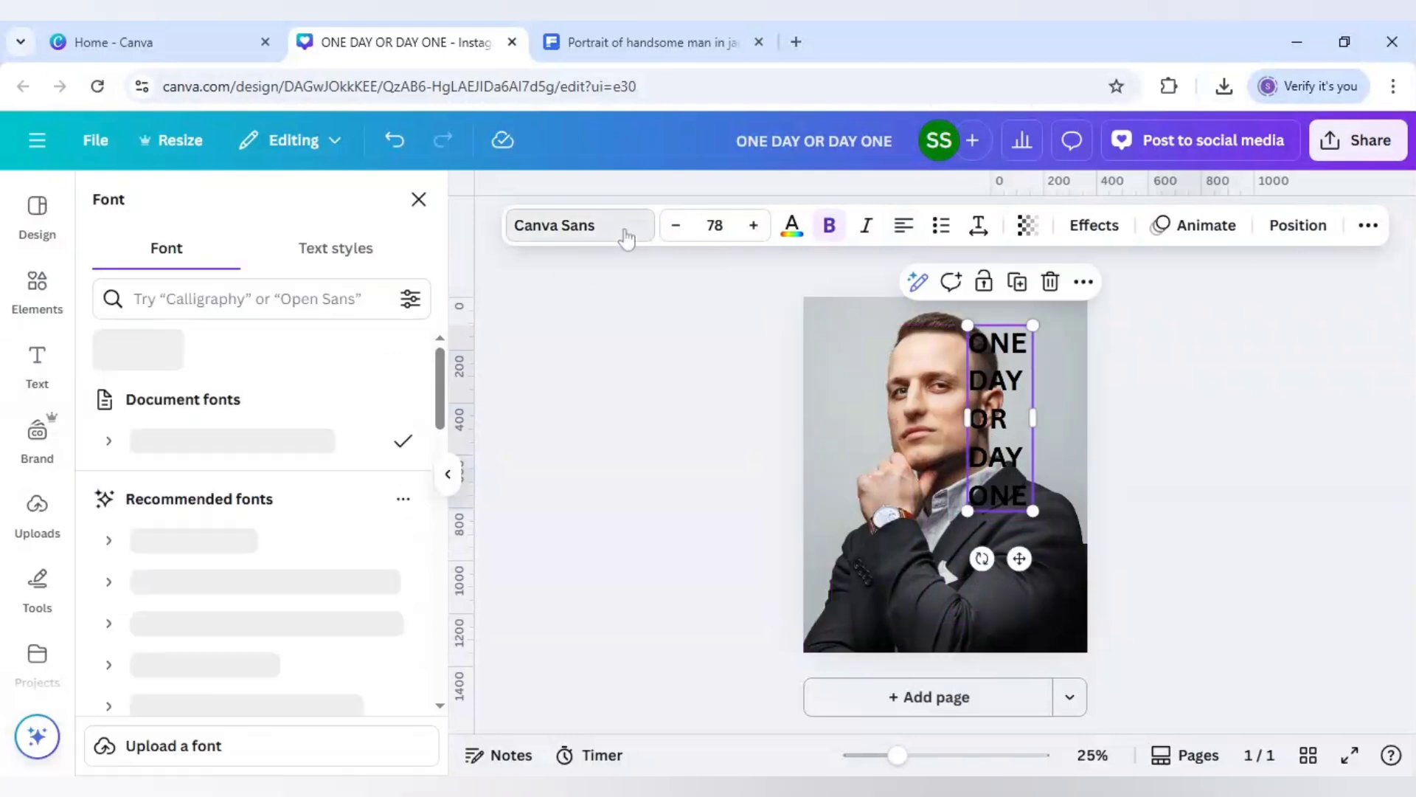
click(353, 301)
text(an)
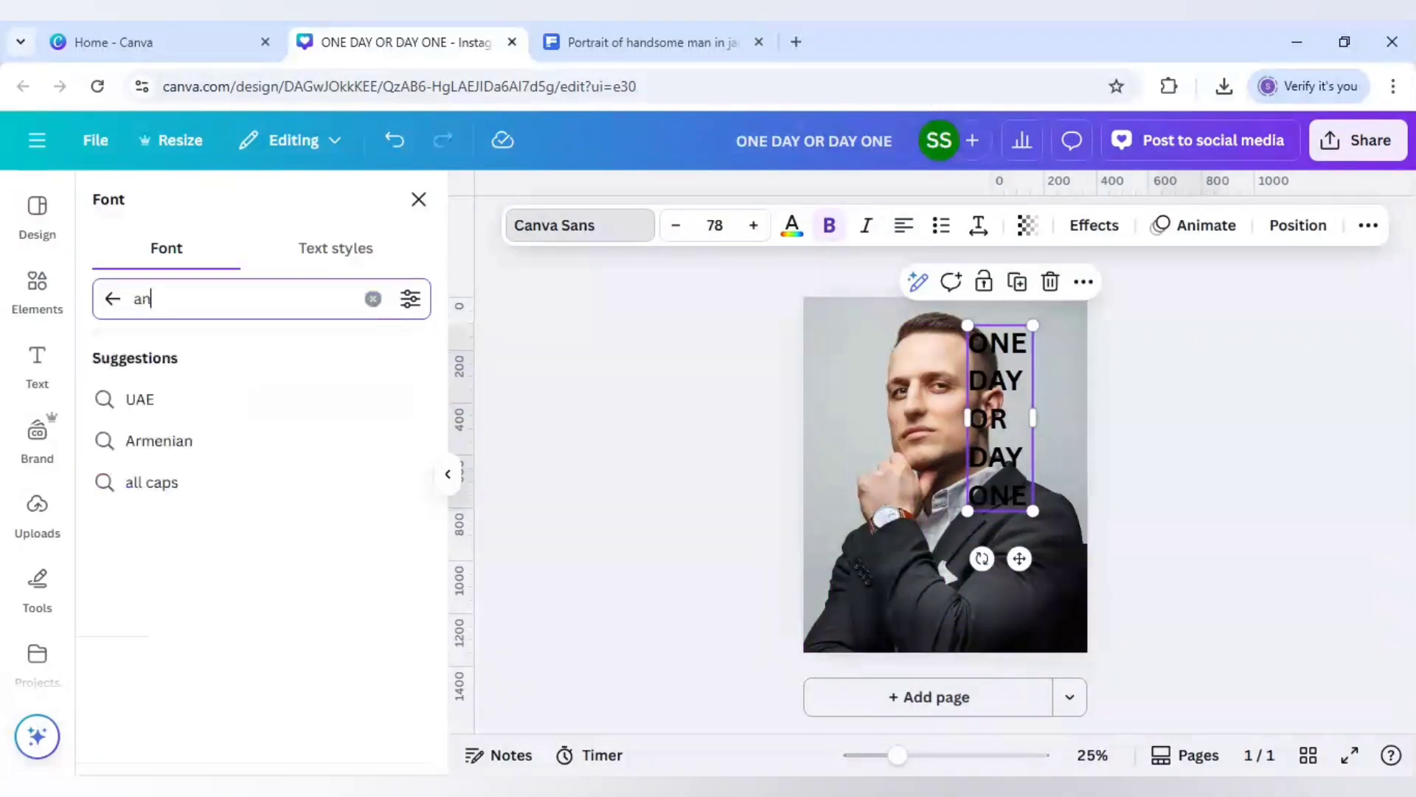
text(ton)
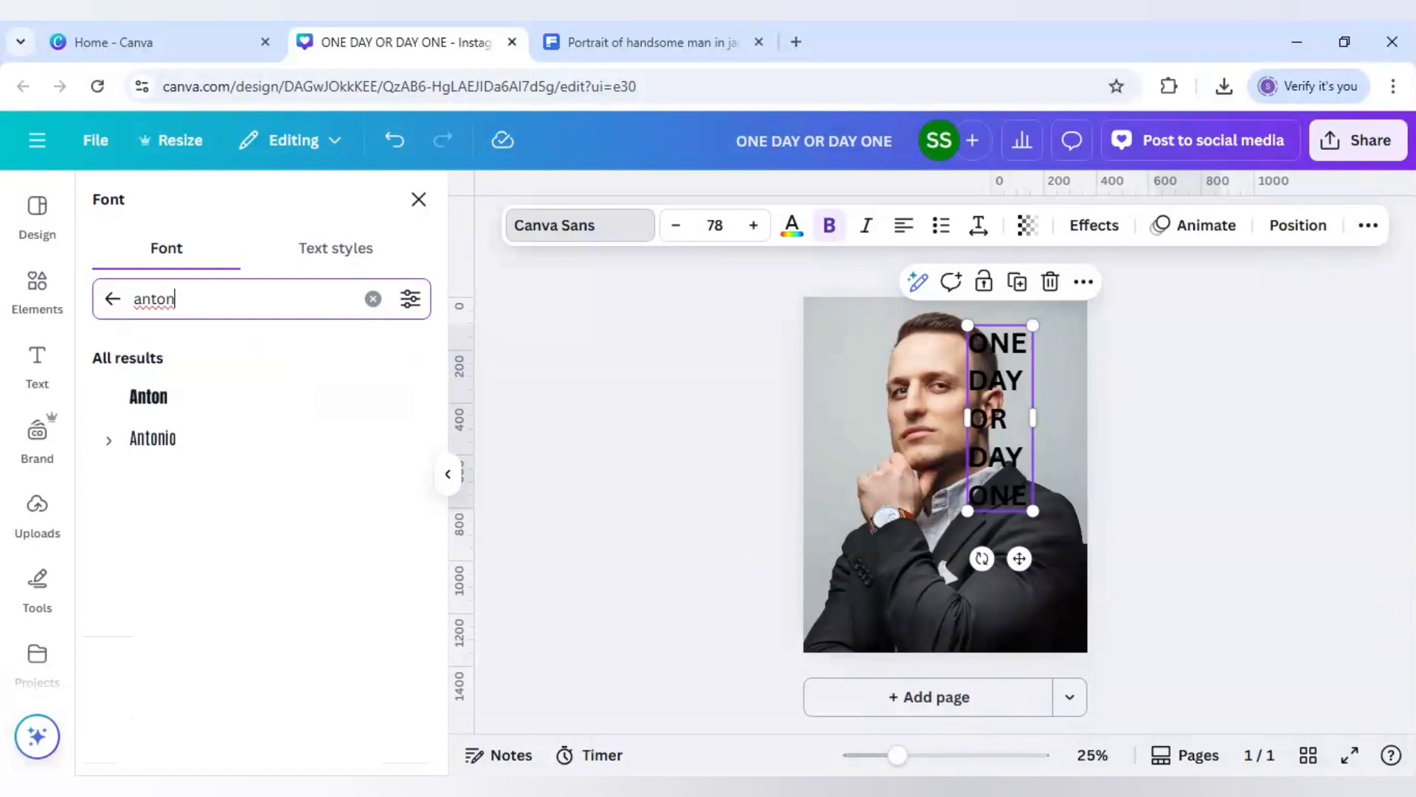
click(227, 401)
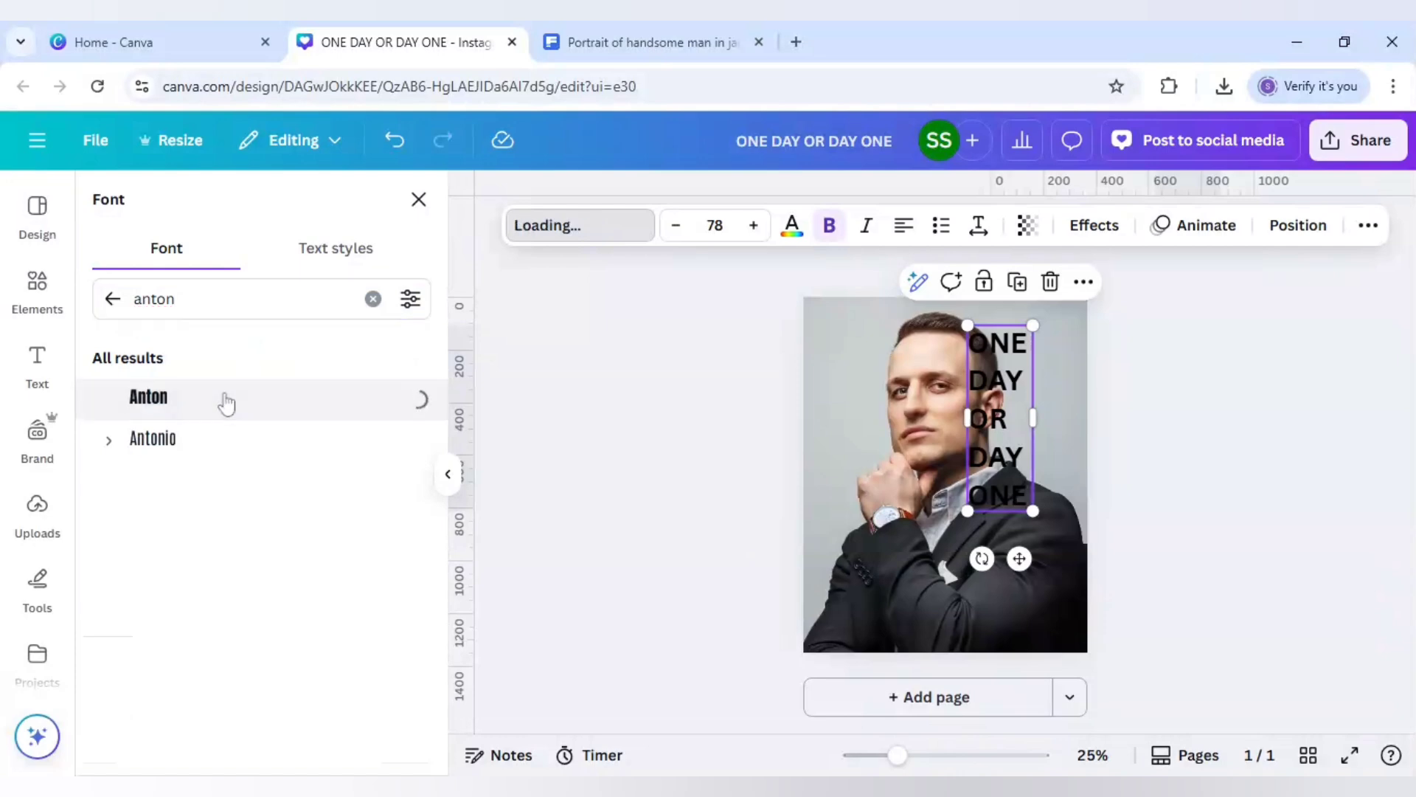
Tighten the heading's line spacing to about 1.04.
click(980, 228)
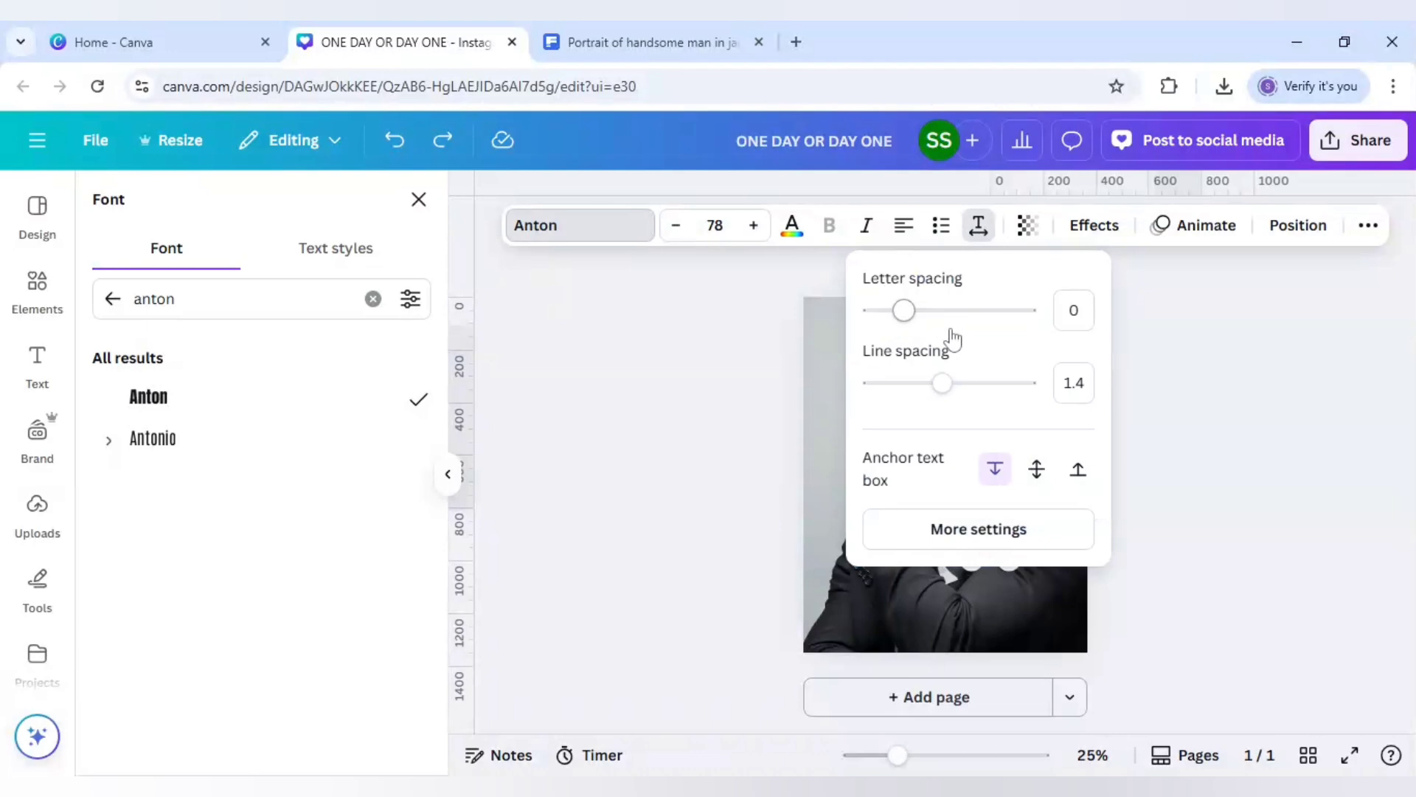
drag(941, 383, 911, 386)
click(783, 408)
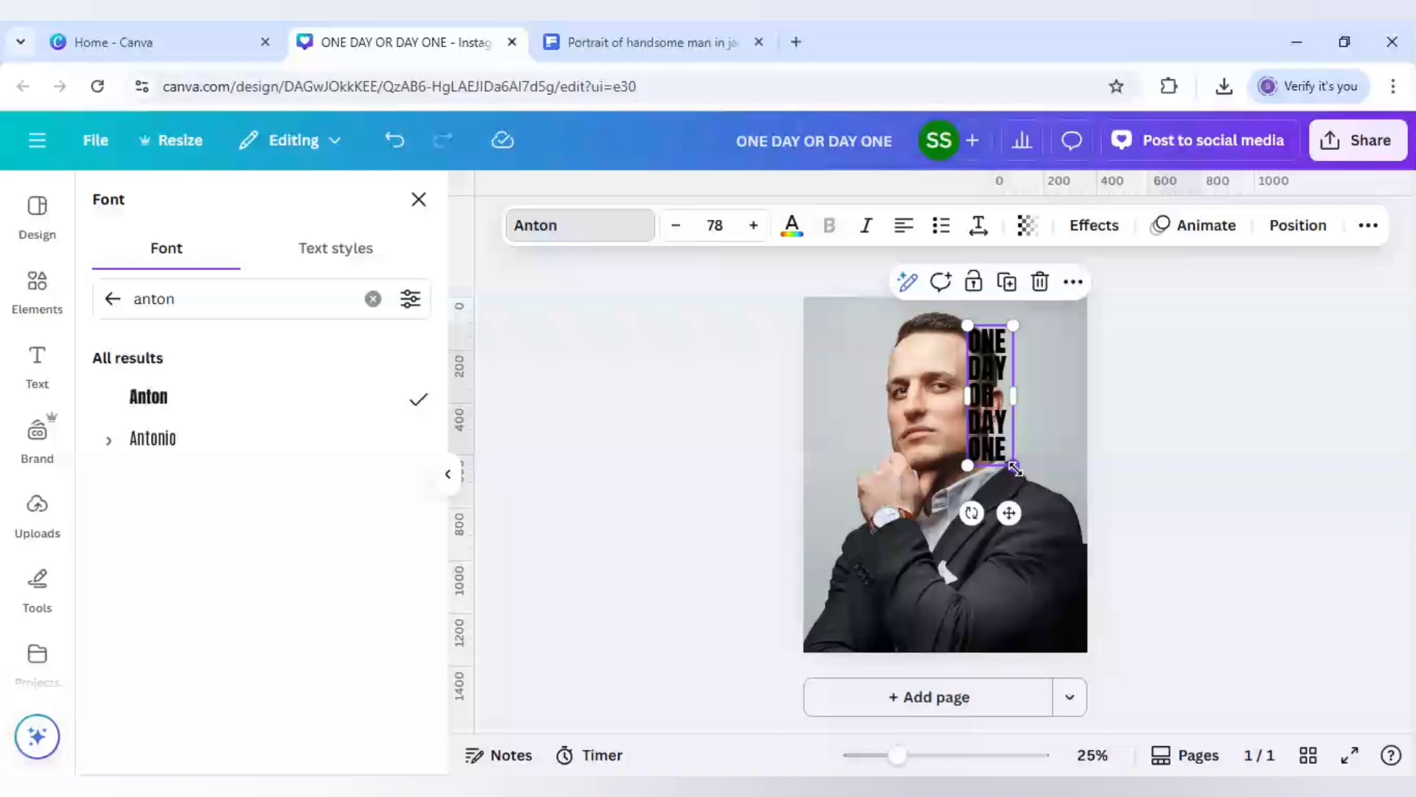
Enlarge the heading to size 171 so it runs down the photo's right side.
drag(1010, 464, 1095, 602)
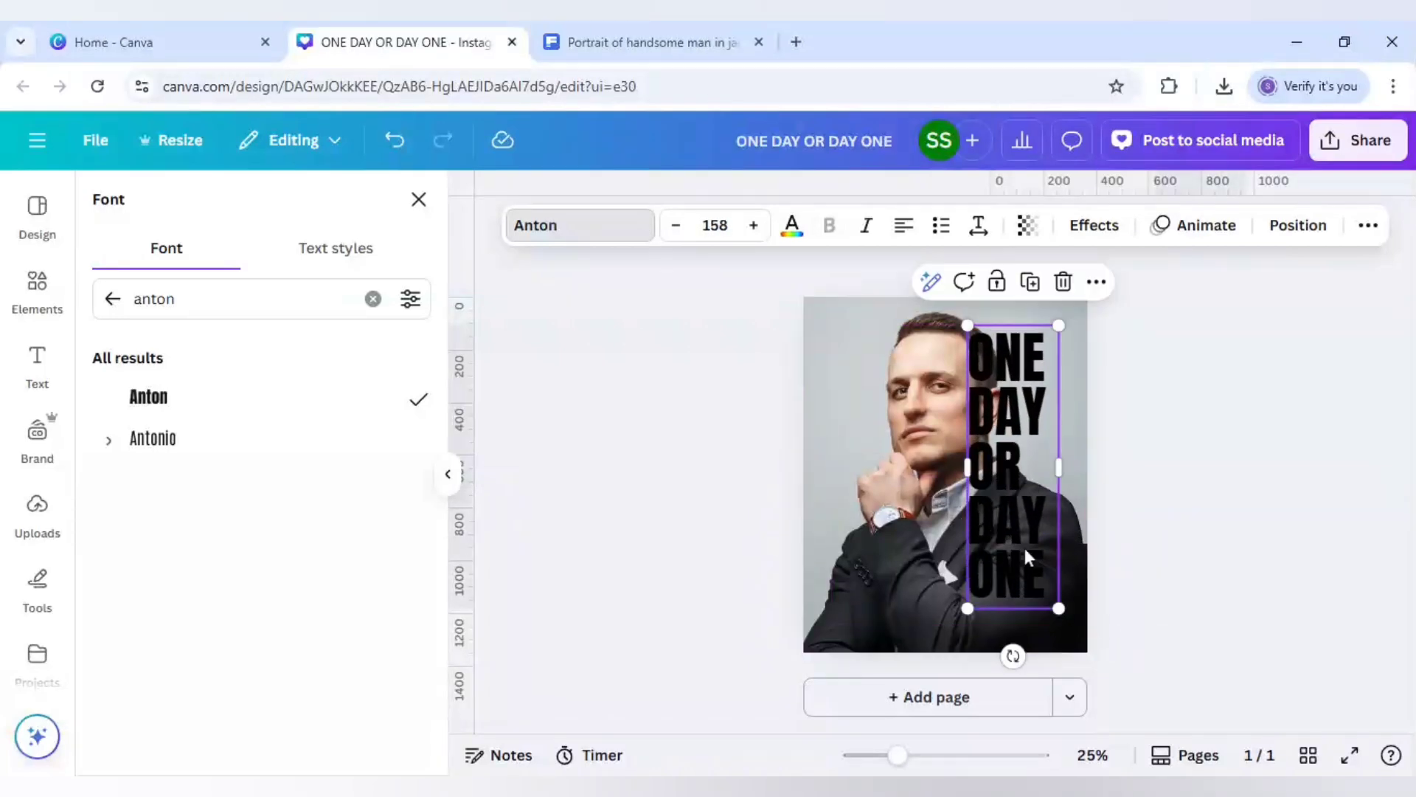
drag(1045, 559, 1022, 542)
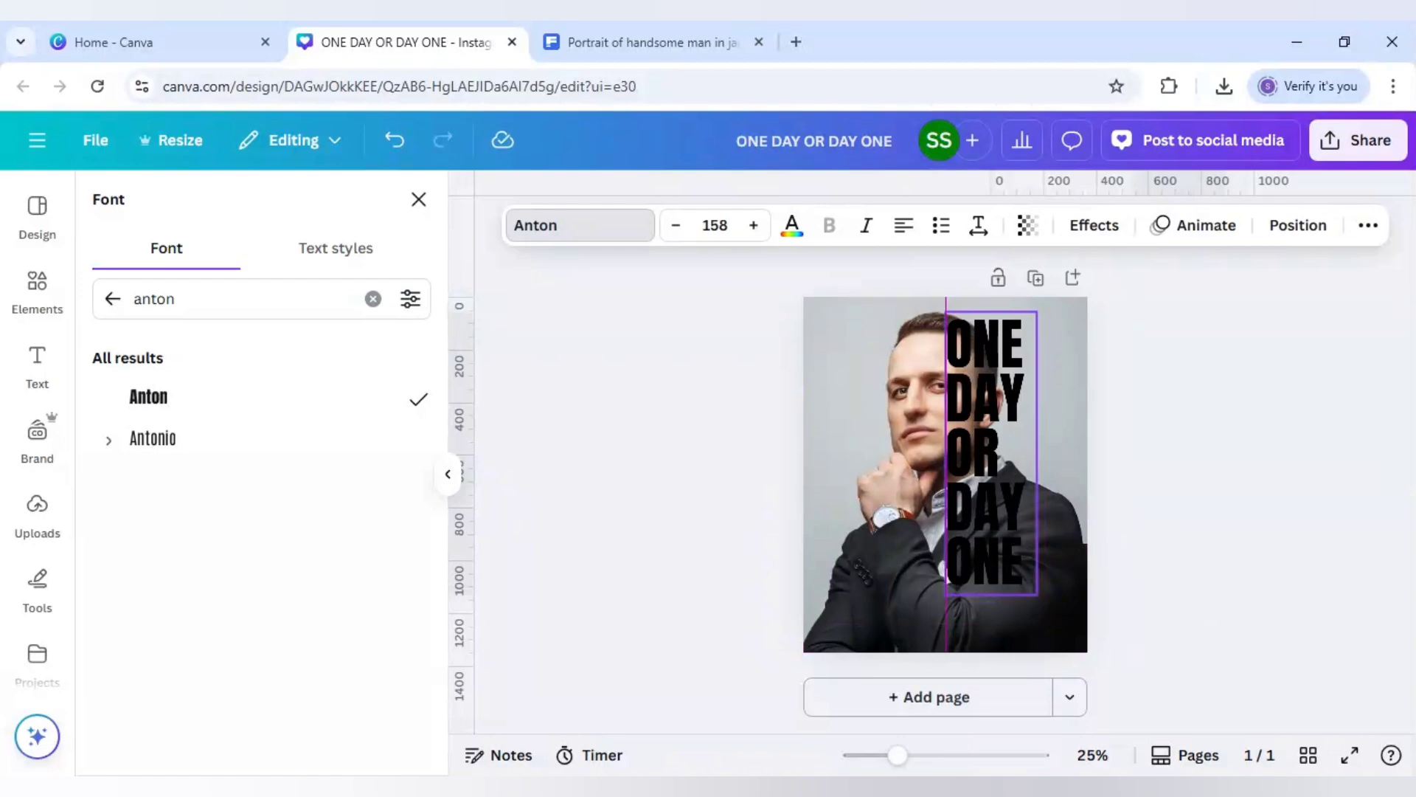
drag(1022, 542, 1022, 540)
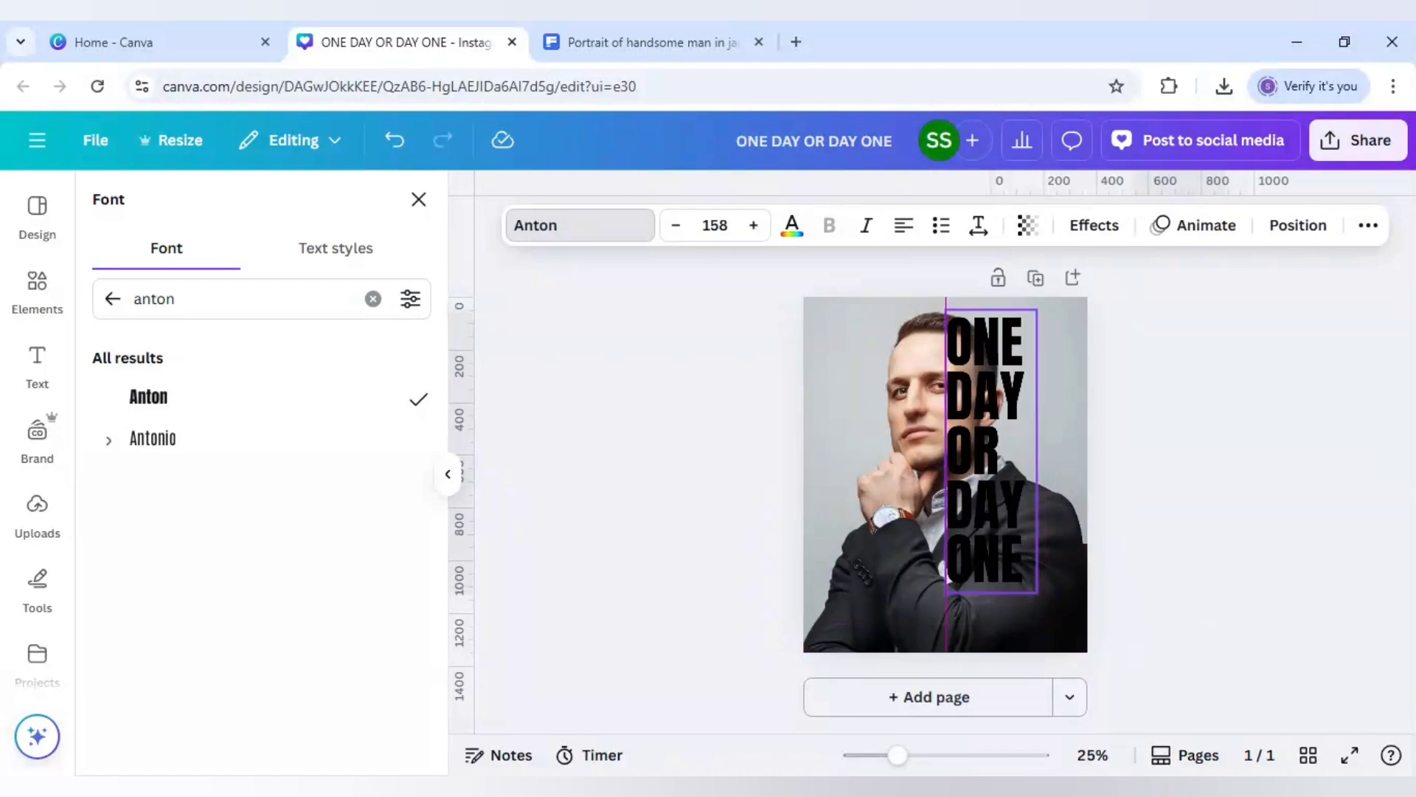
mouse_move(1025, 564)
mouse_down()
mouse_move(1059, 607)
mouse_move(1046, 617)
mouse_up()
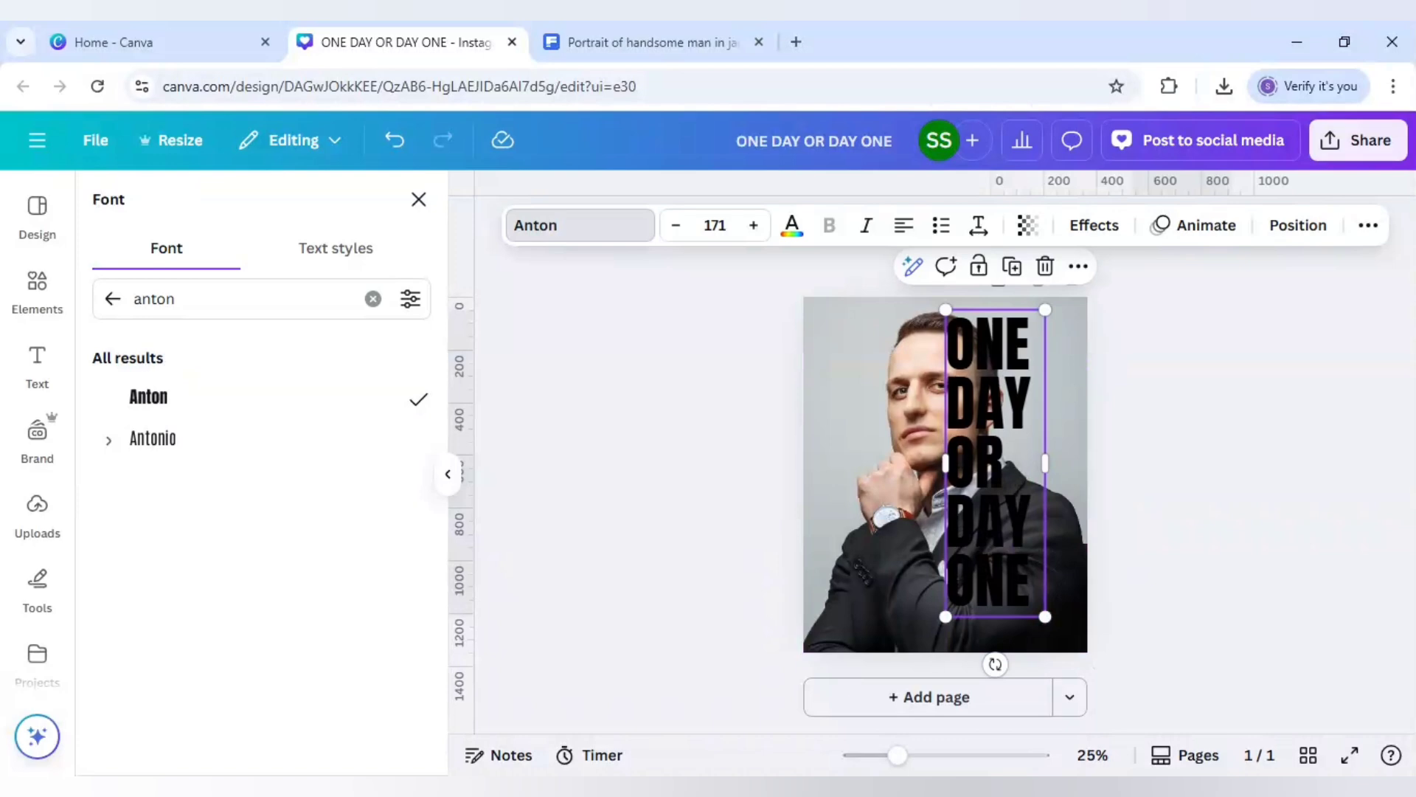
key(Escape)
click(964, 517)
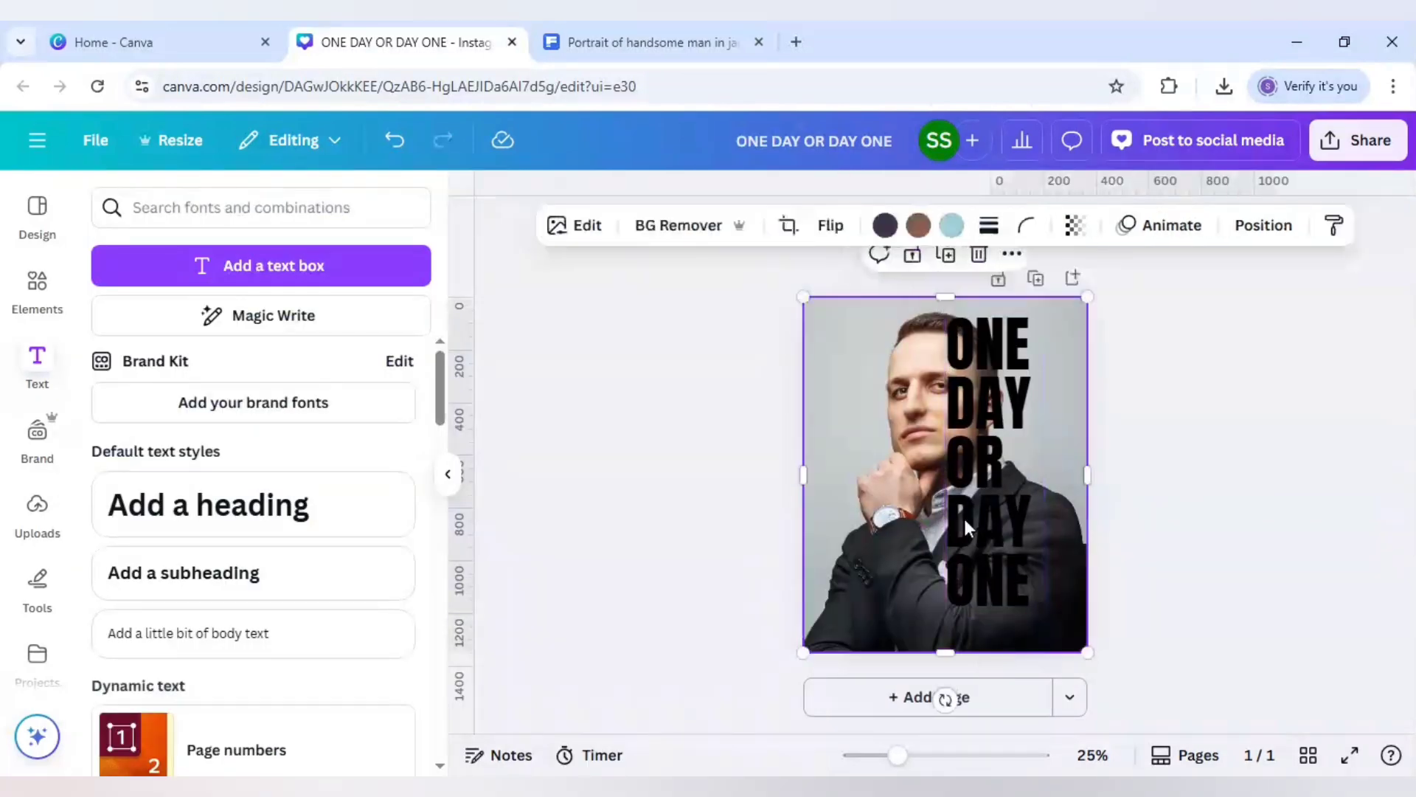
Cut the stacked heading from page 1 and paste it onto a new blank Page 2.
click(974, 518)
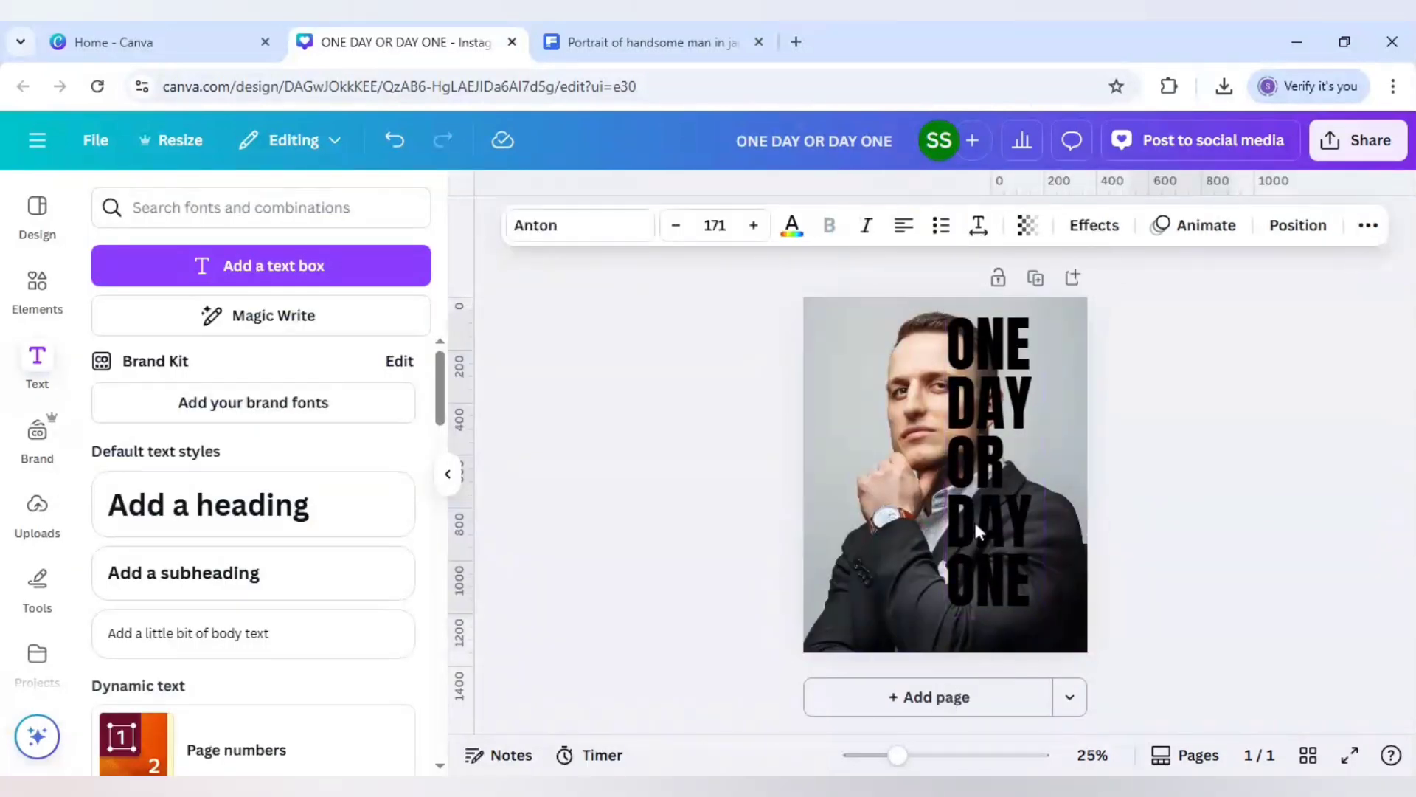
drag(974, 519, 976, 519)
key(ctrl+z)
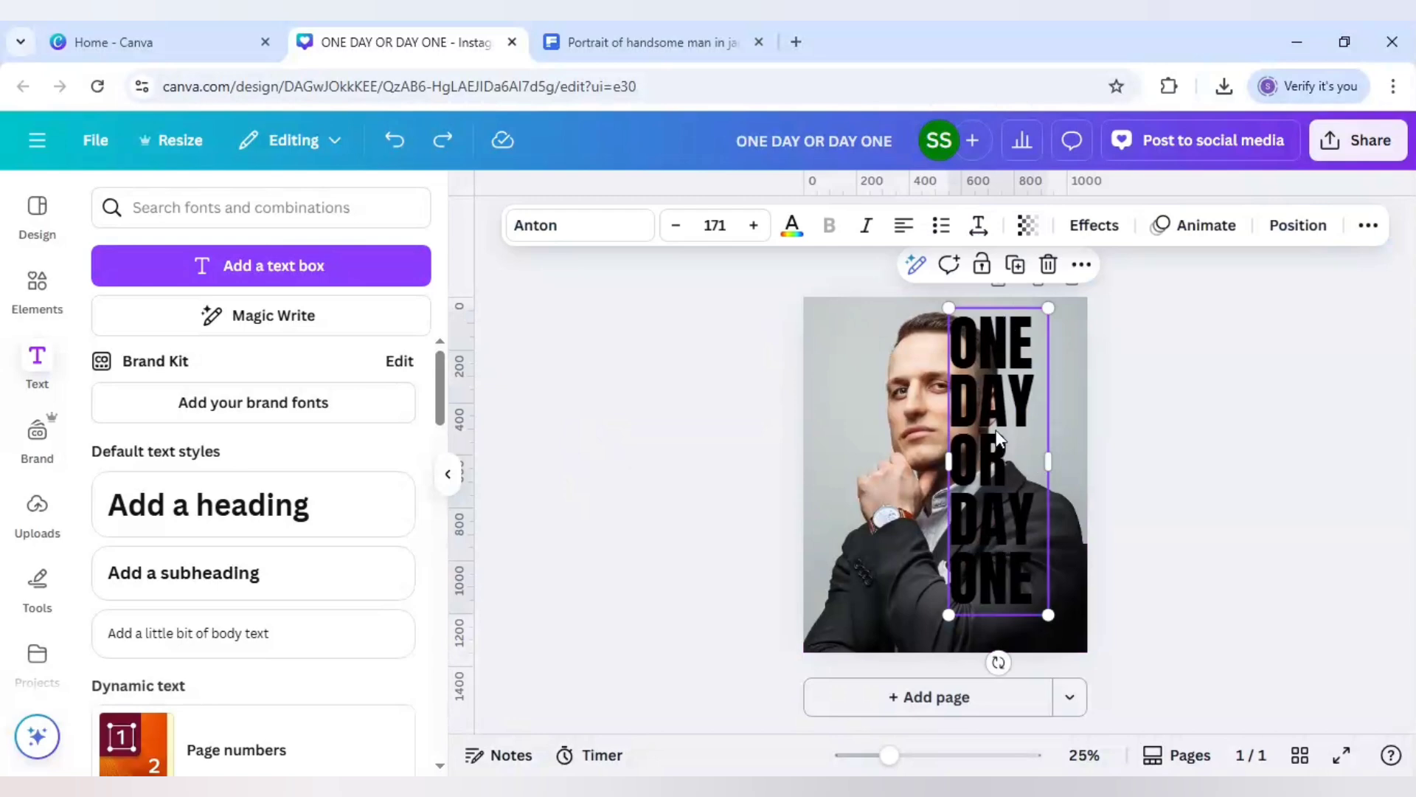
key(Delete)
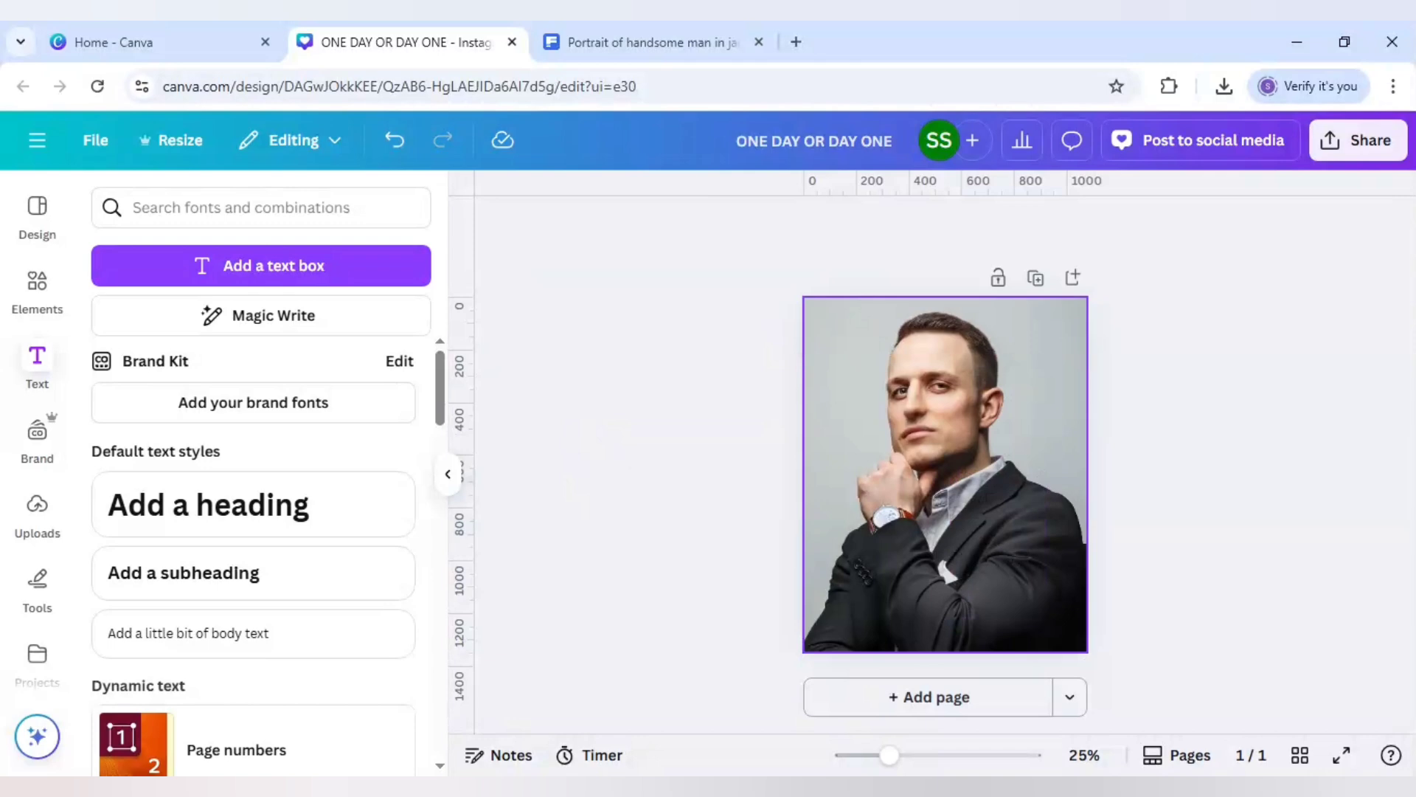
click(979, 717)
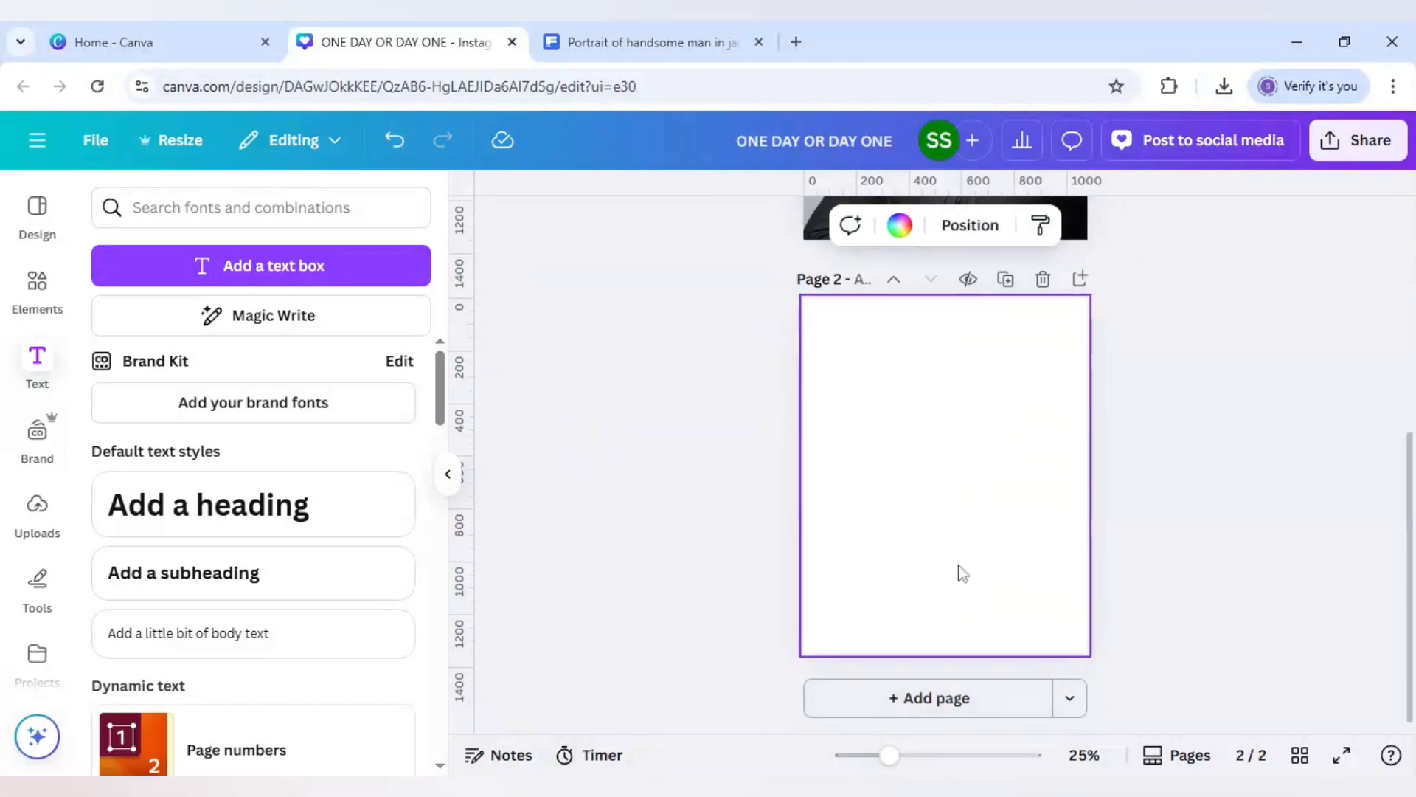
key(ctrl+v)
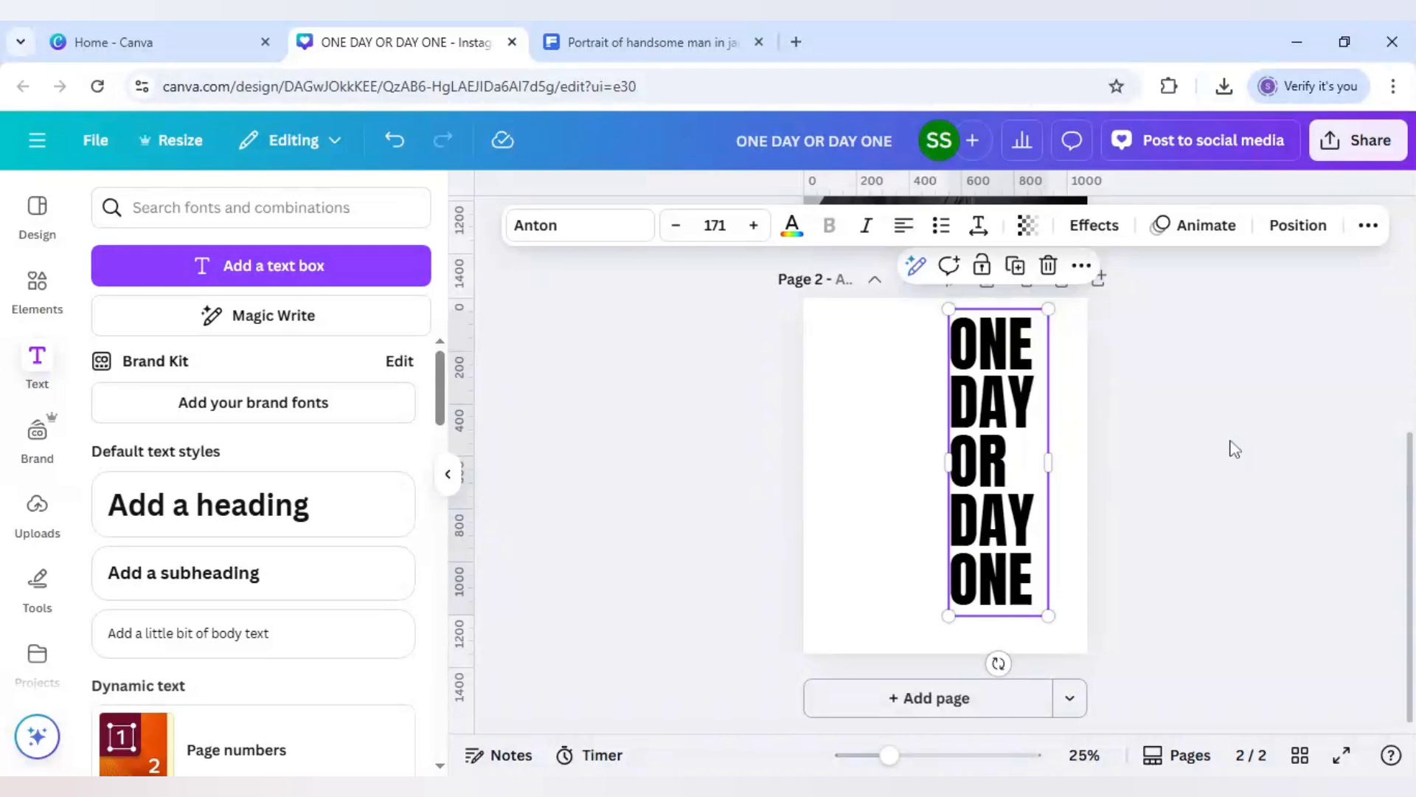
Download pages 1–2 as JPG at quality 80.
click(1346, 149)
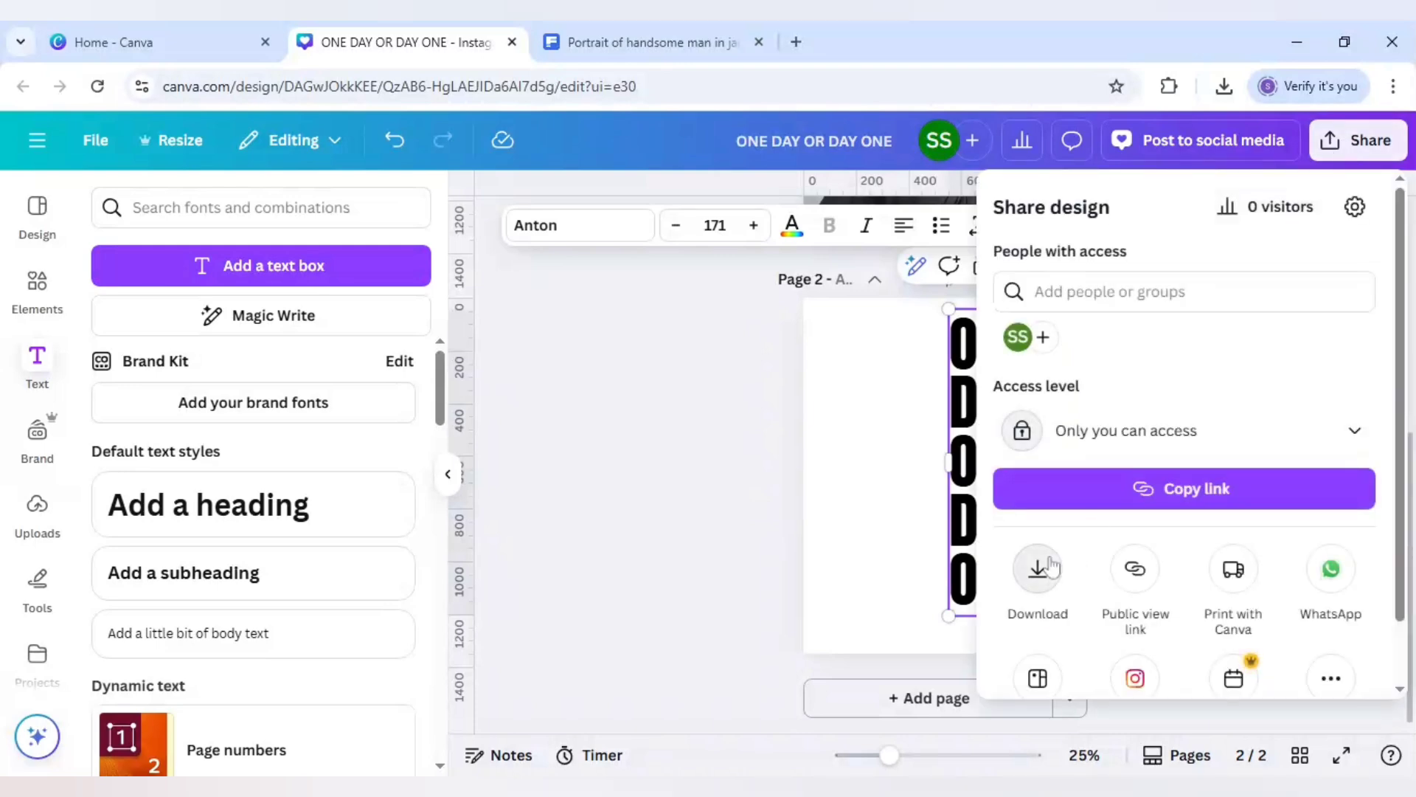
click(1038, 574)
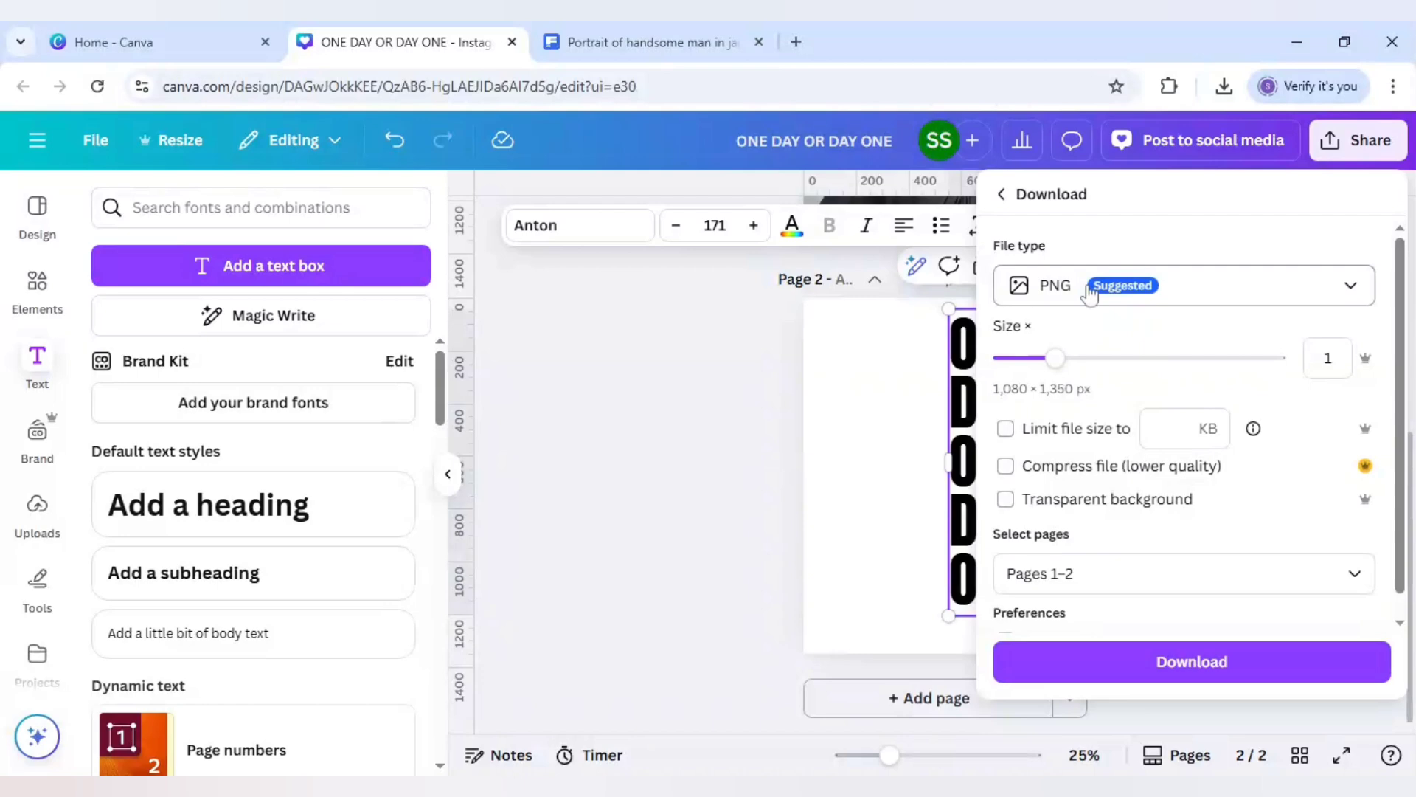
click(1079, 290)
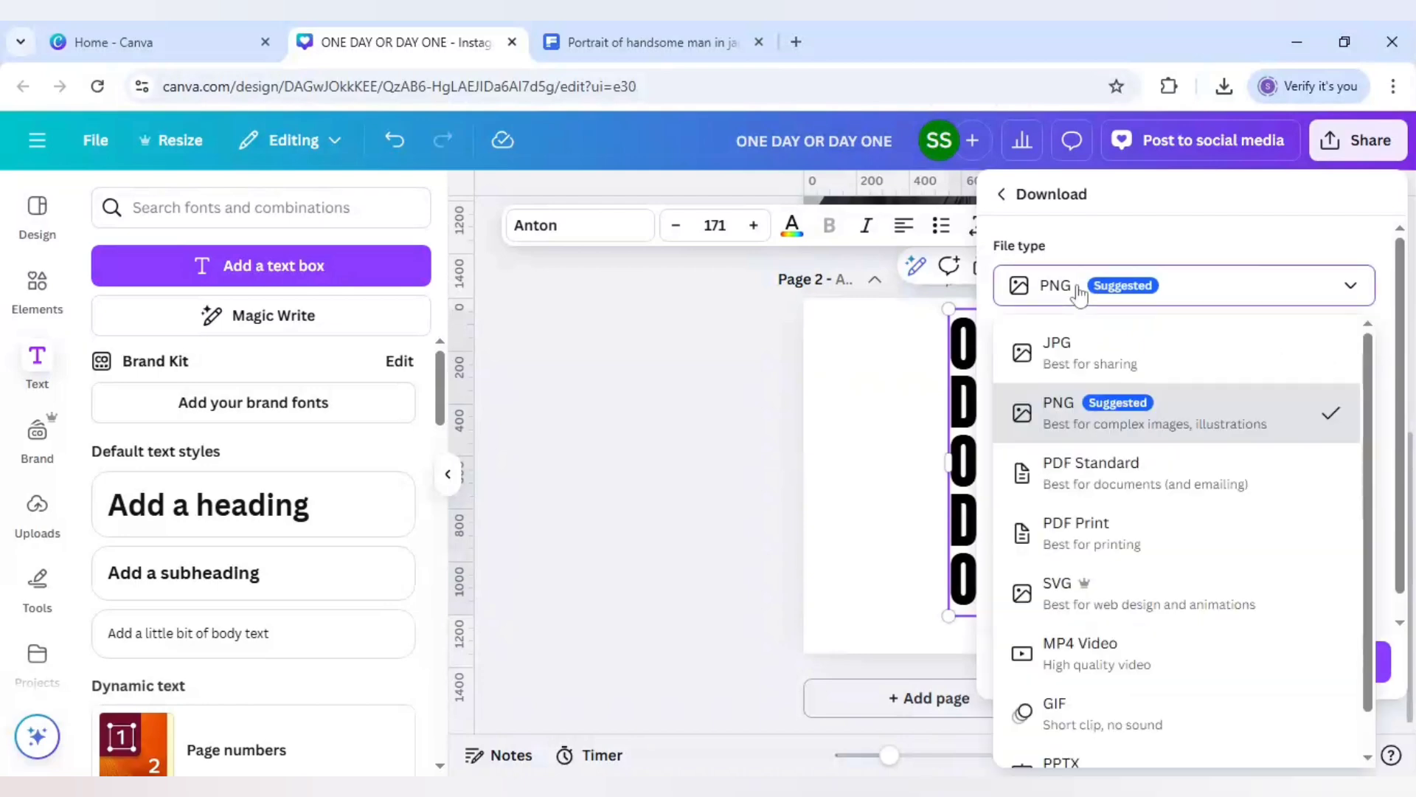
click(1078, 355)
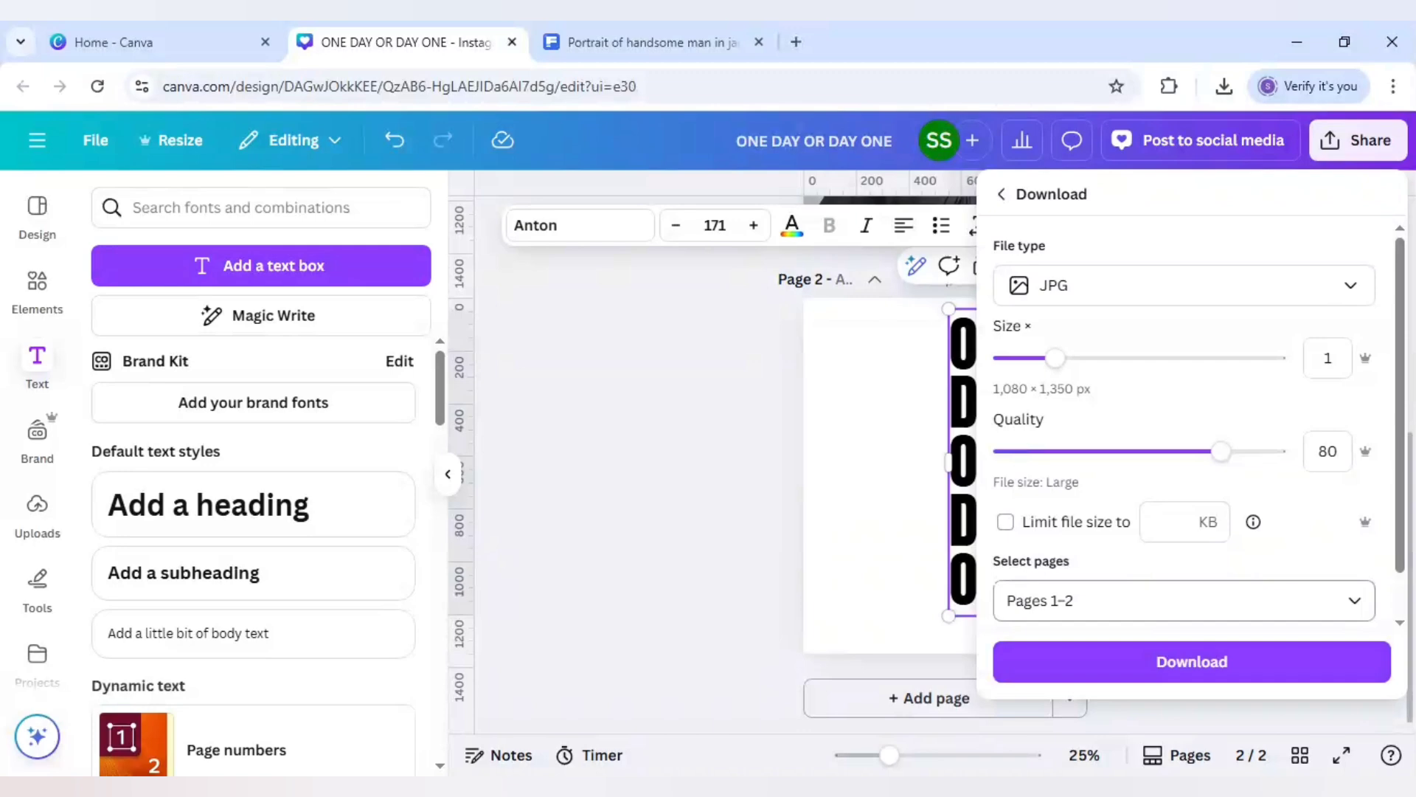
key(Escape)
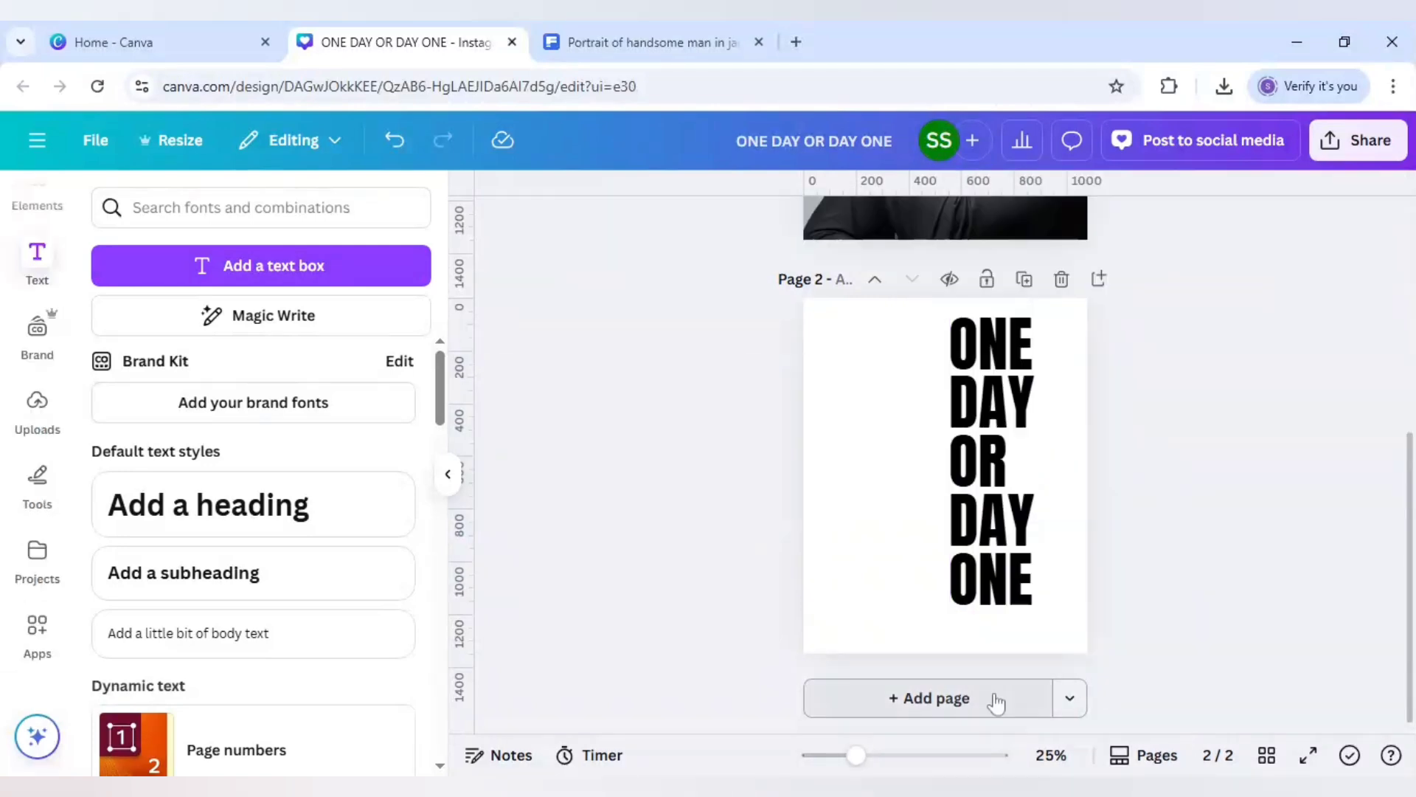
Add Page 3 with the downloaded portrait and heading images, portrait placed top-right.
click(996, 700)
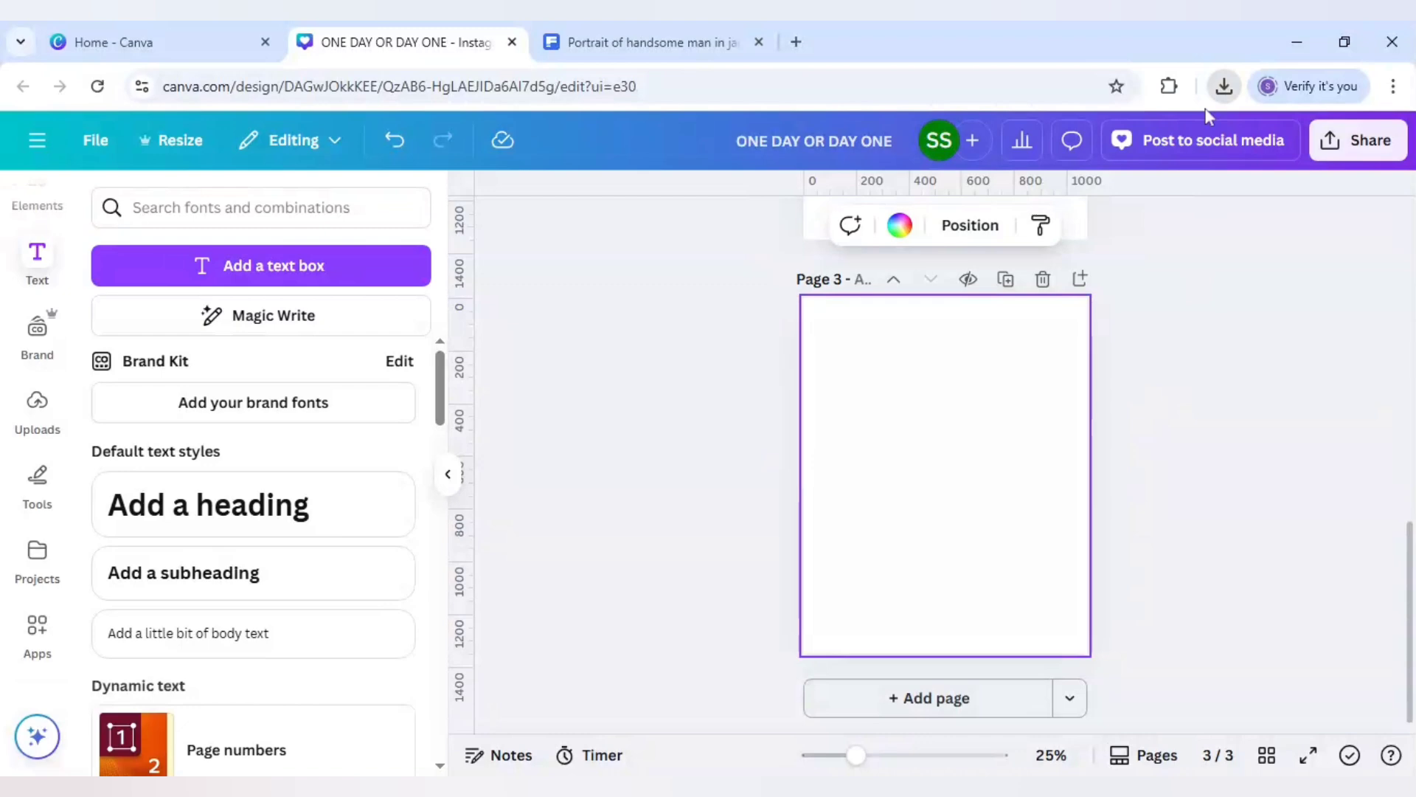
key(ctrl+v)
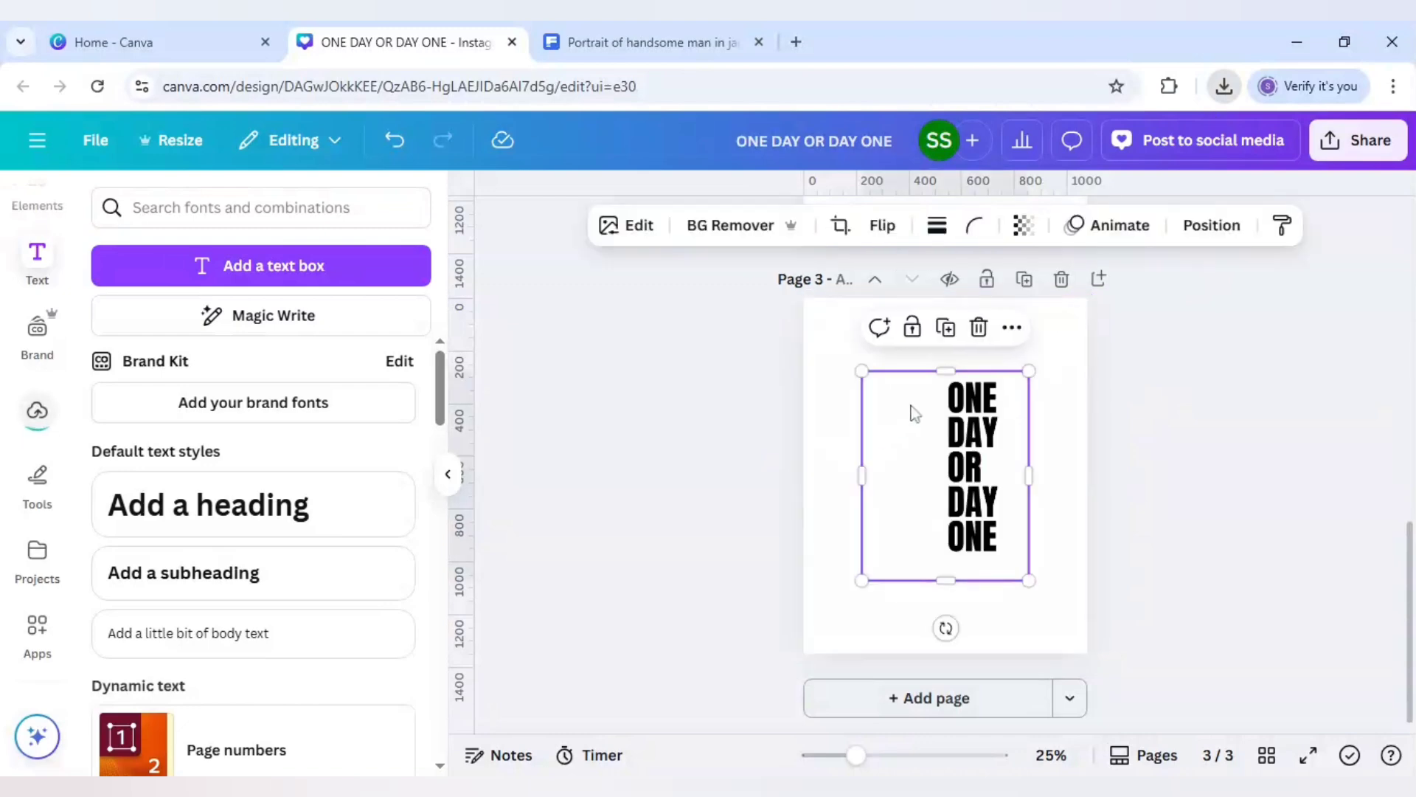
click(743, 432)
drag(896, 505, 844, 548)
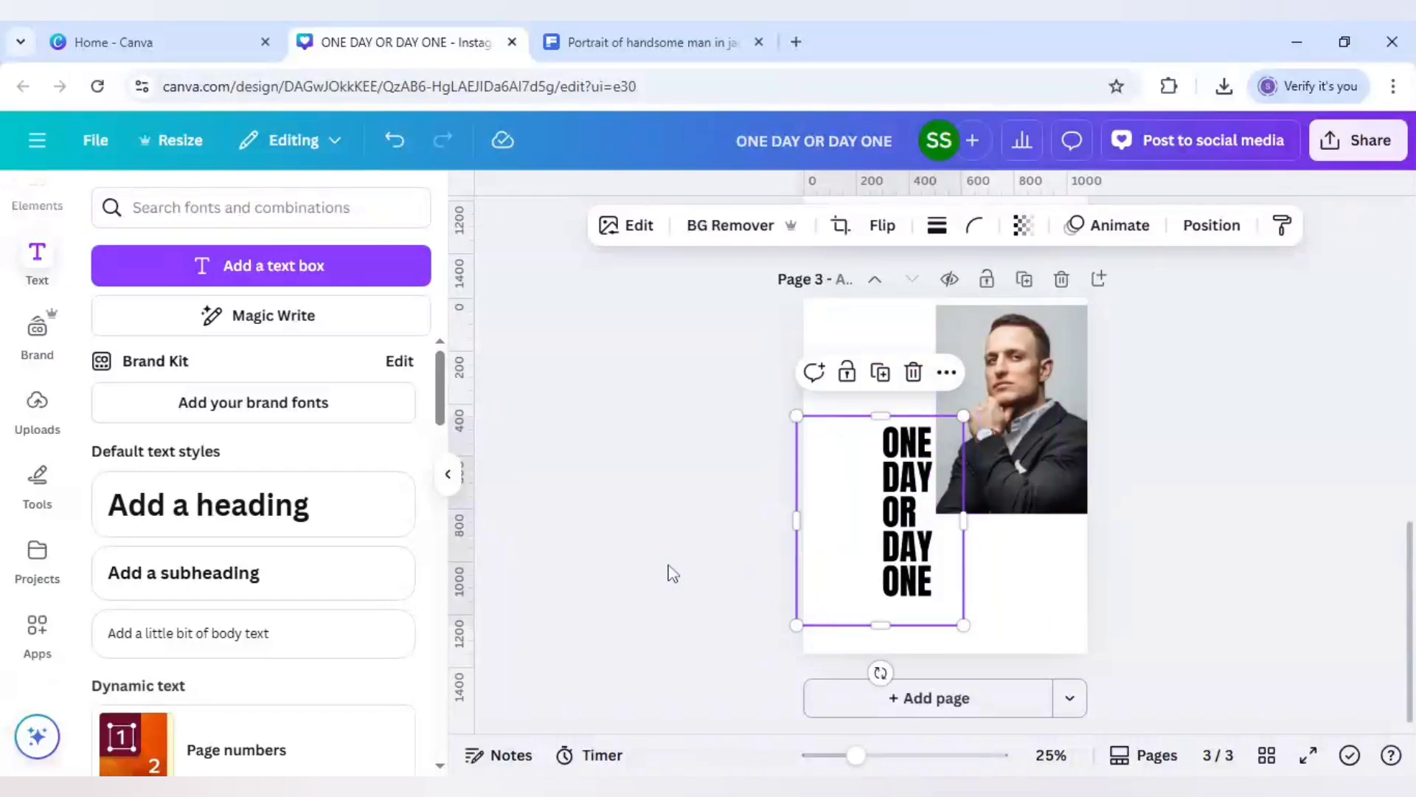
Search the apps for 'blend' and open the Blend Image app.
click(37, 627)
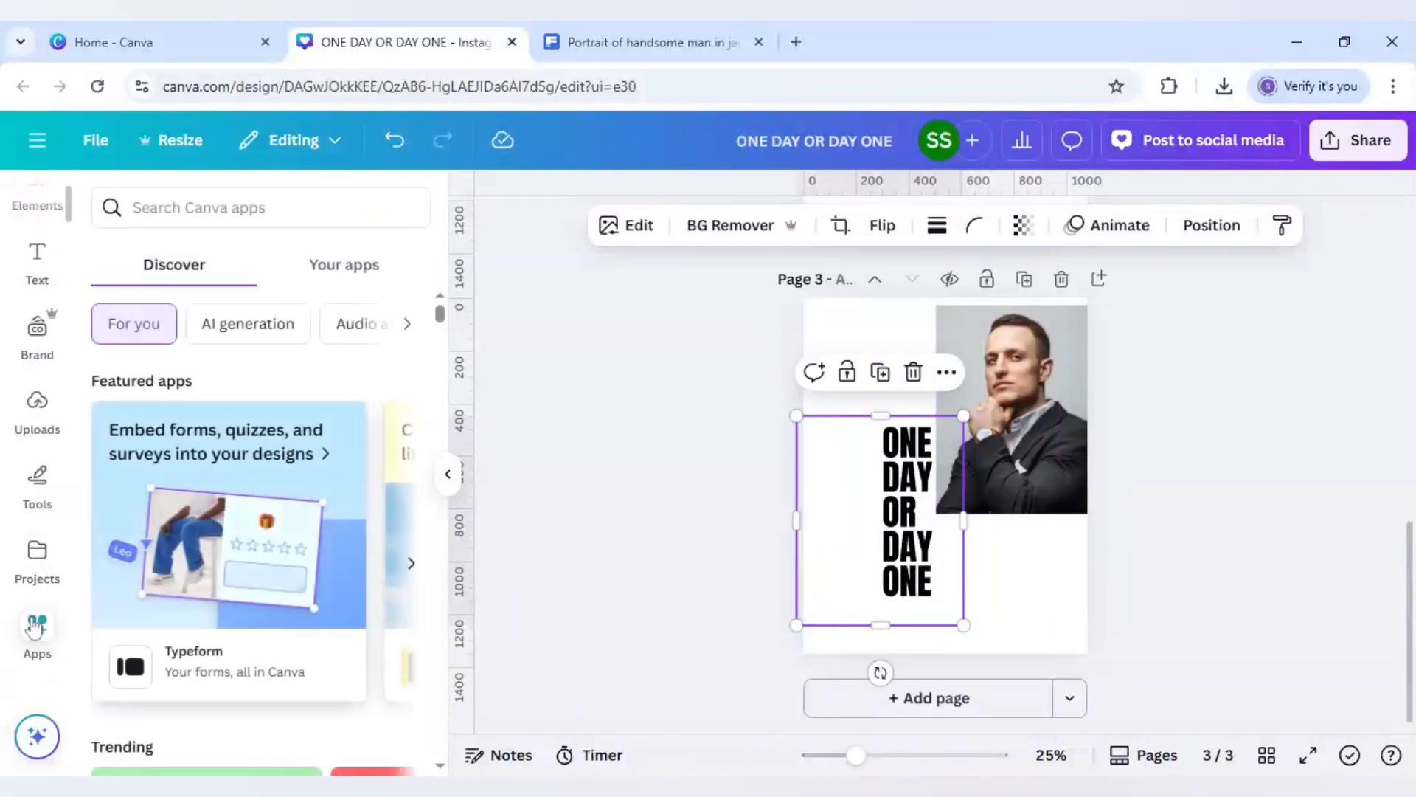
text(b)
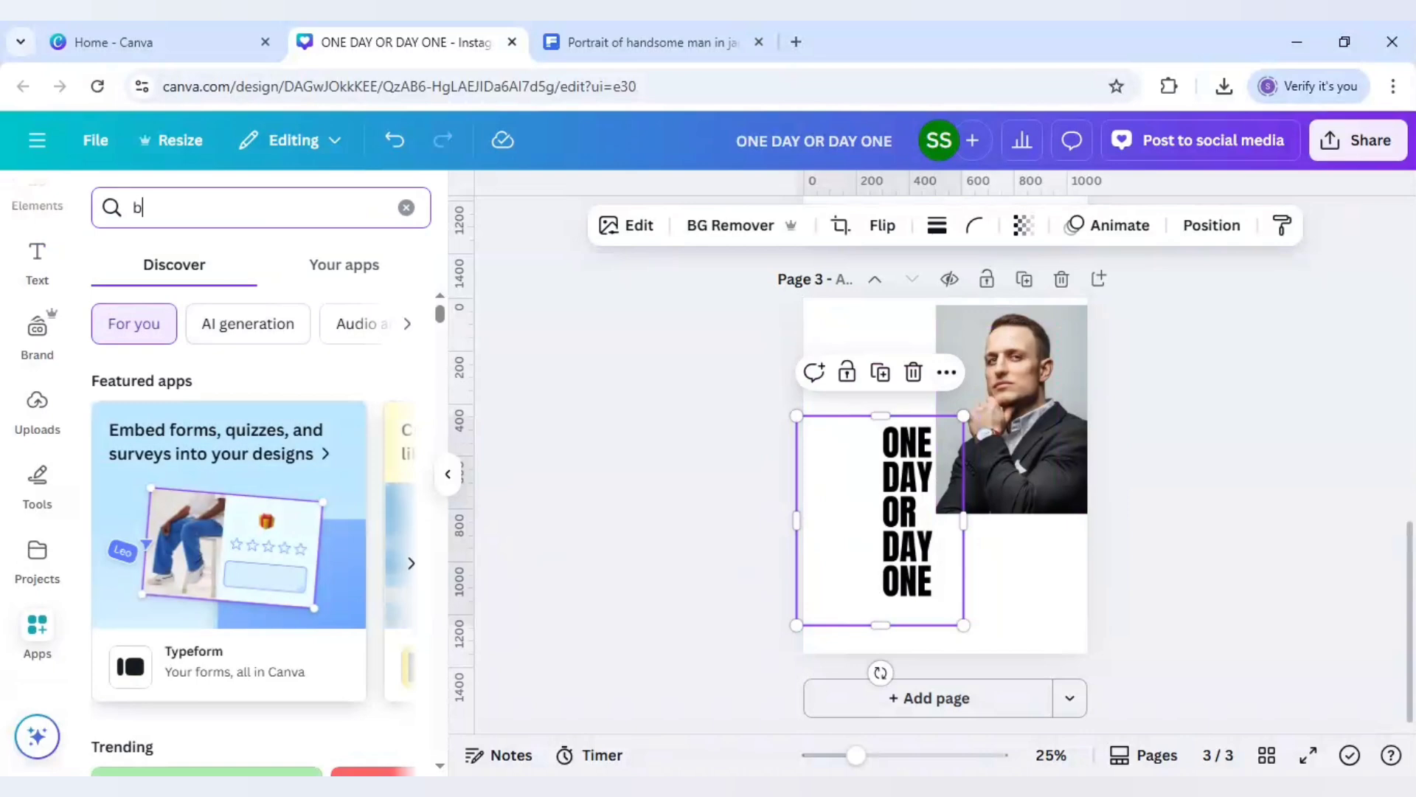
text(lend)
key(Return)
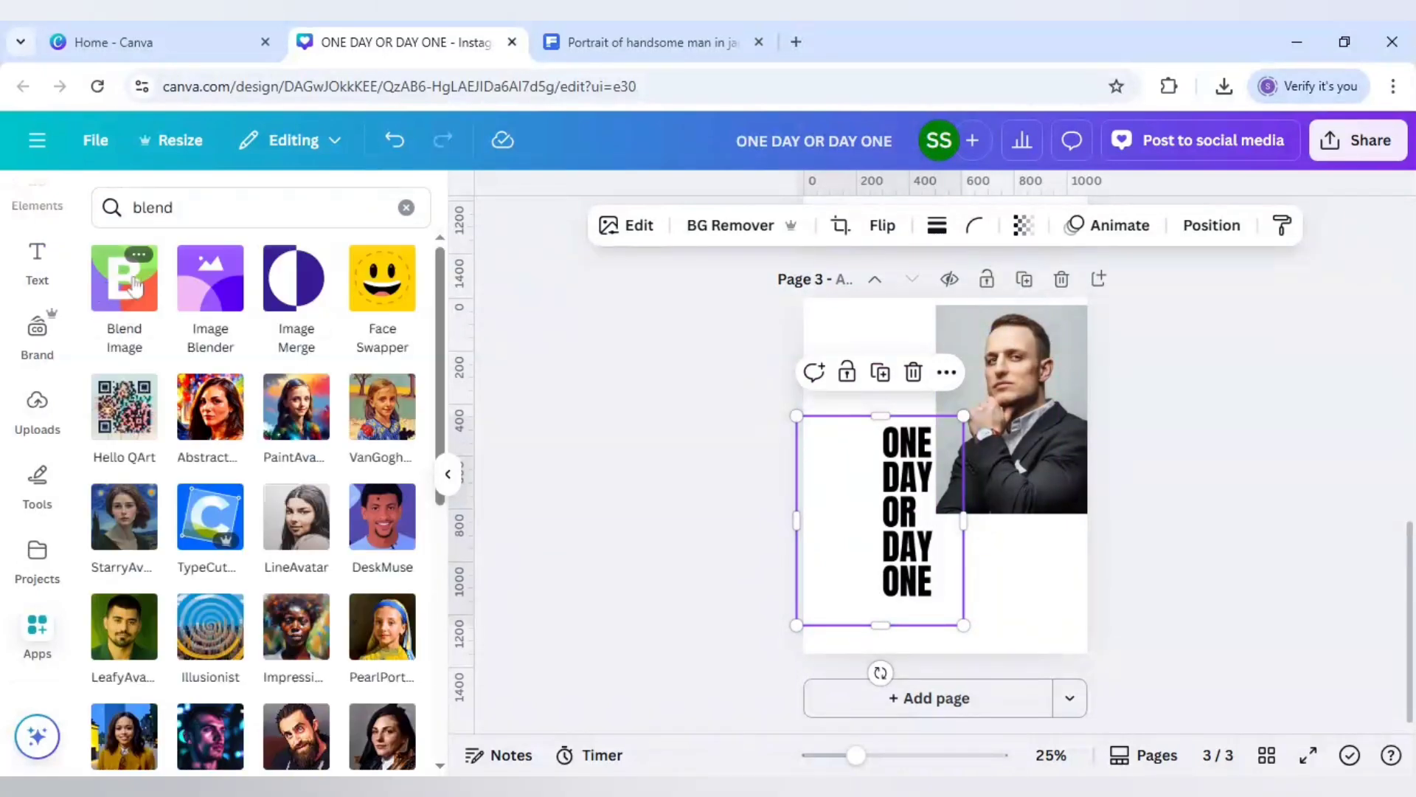
click(133, 286)
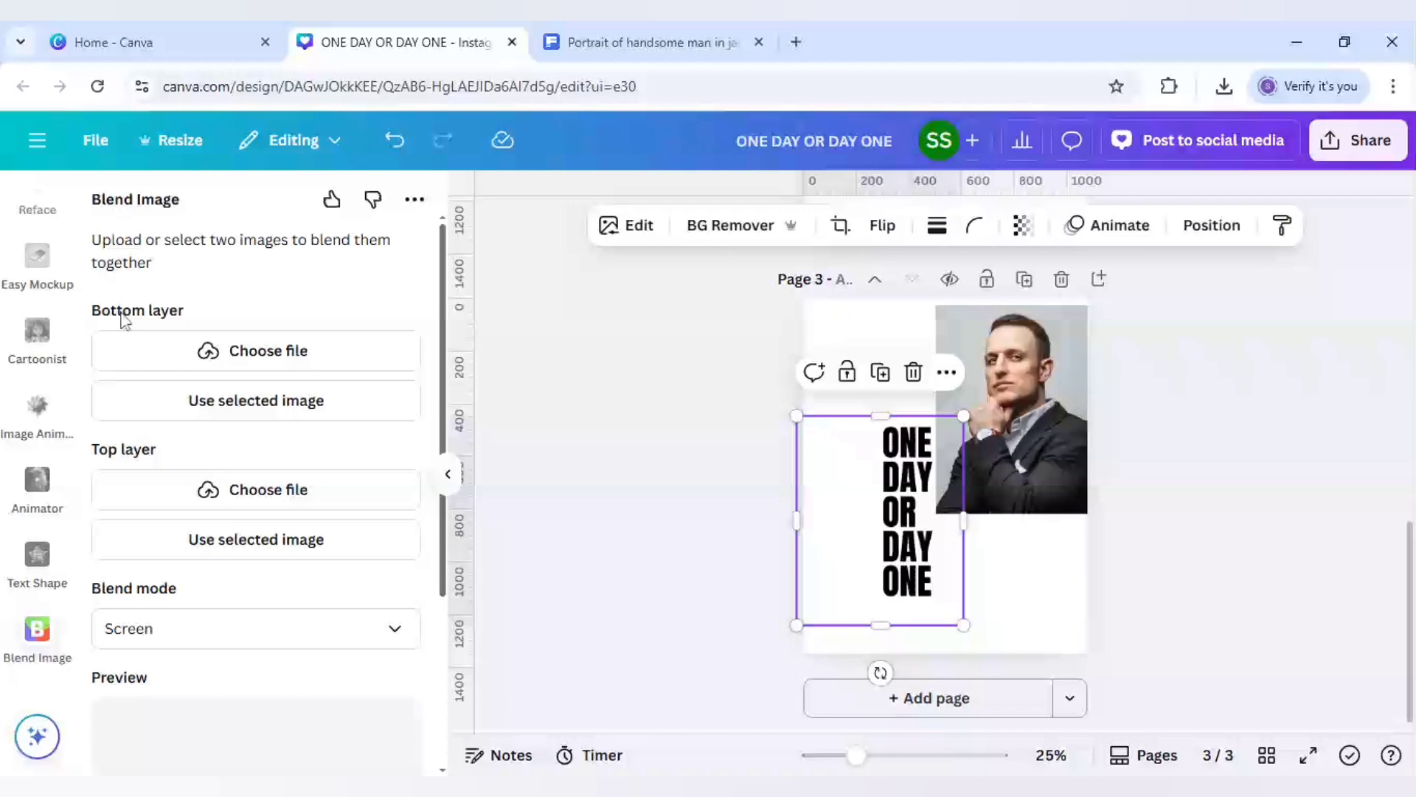
Load the portrait as the bottom blend layer and the heading as the top layer.
click(1014, 419)
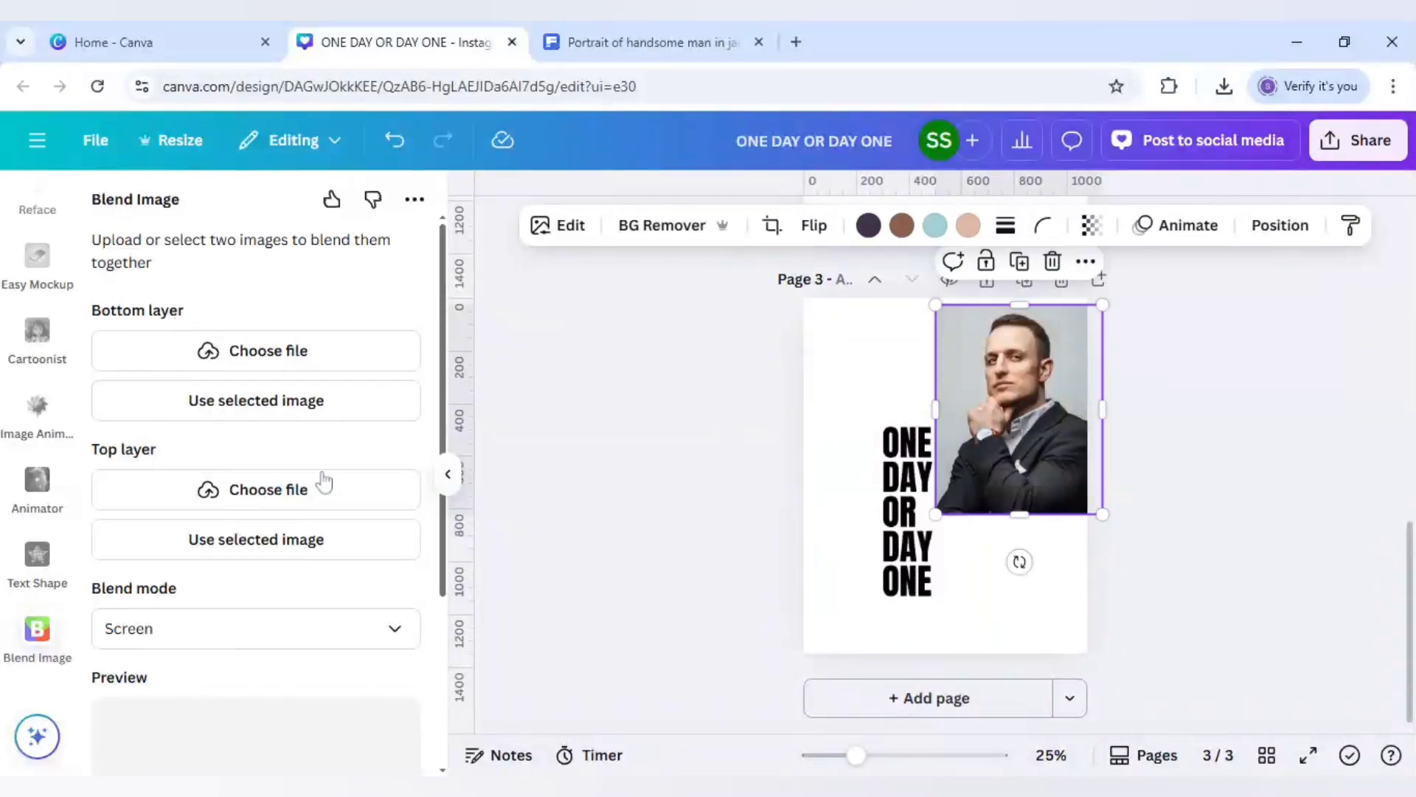
click(278, 401)
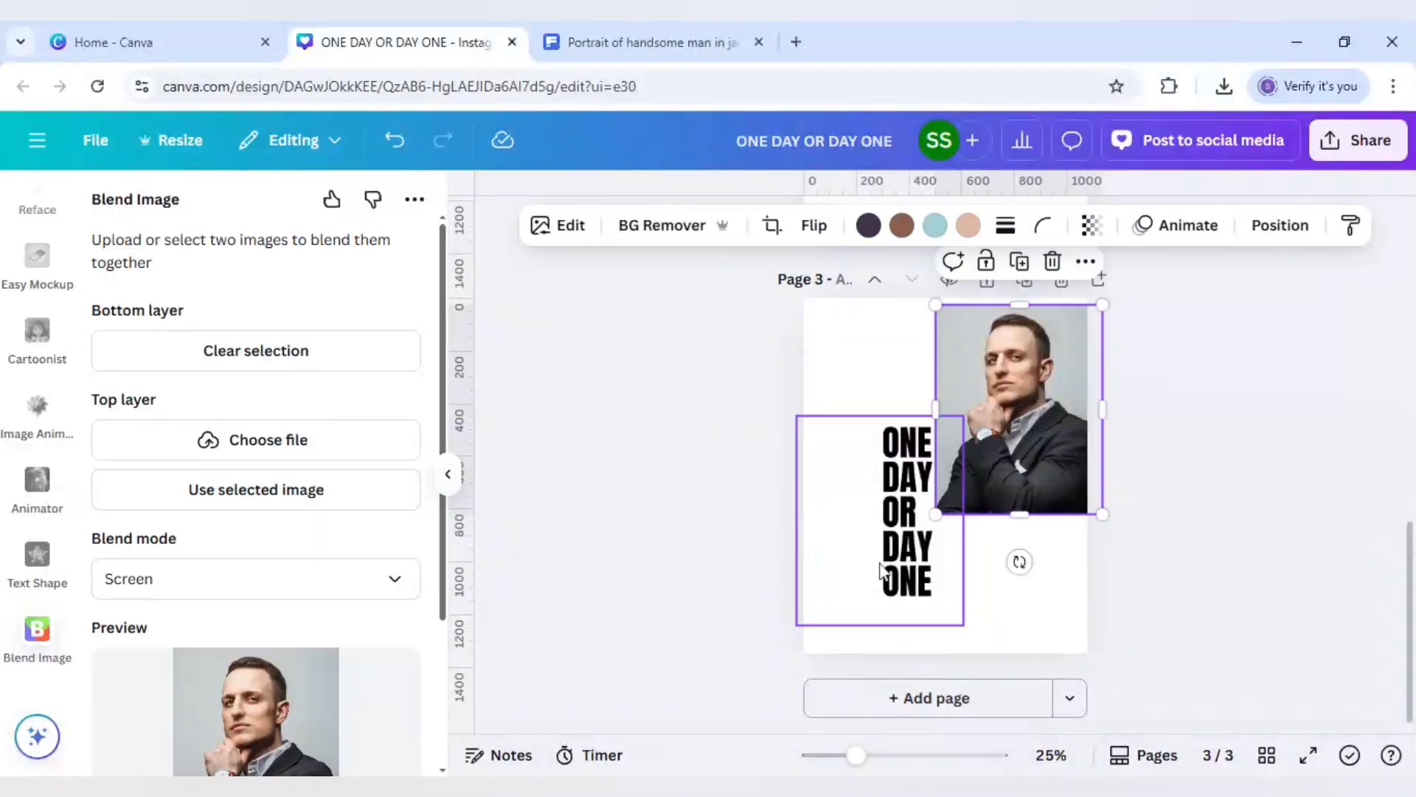
click(913, 502)
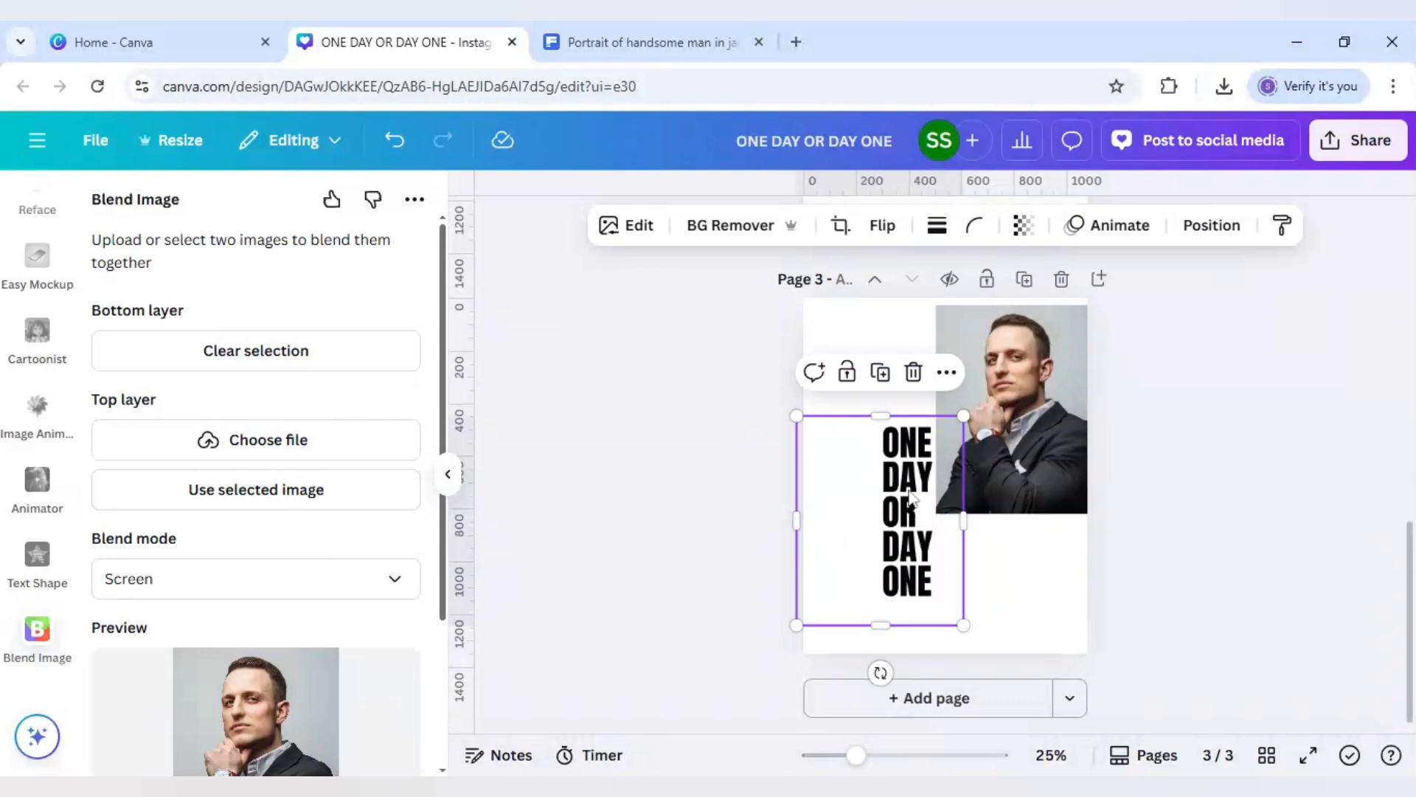
click(249, 492)
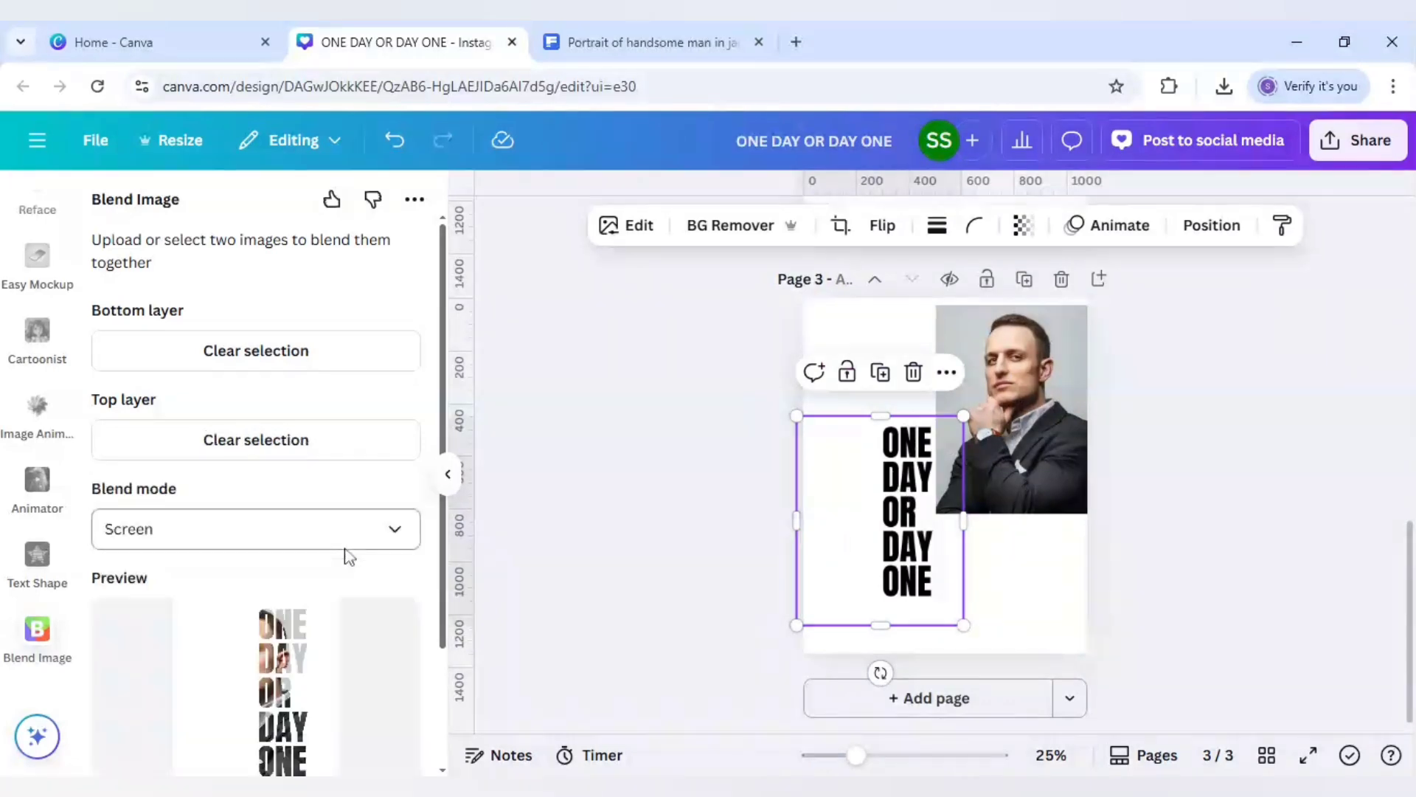
scroll(346, 556, down, 3)
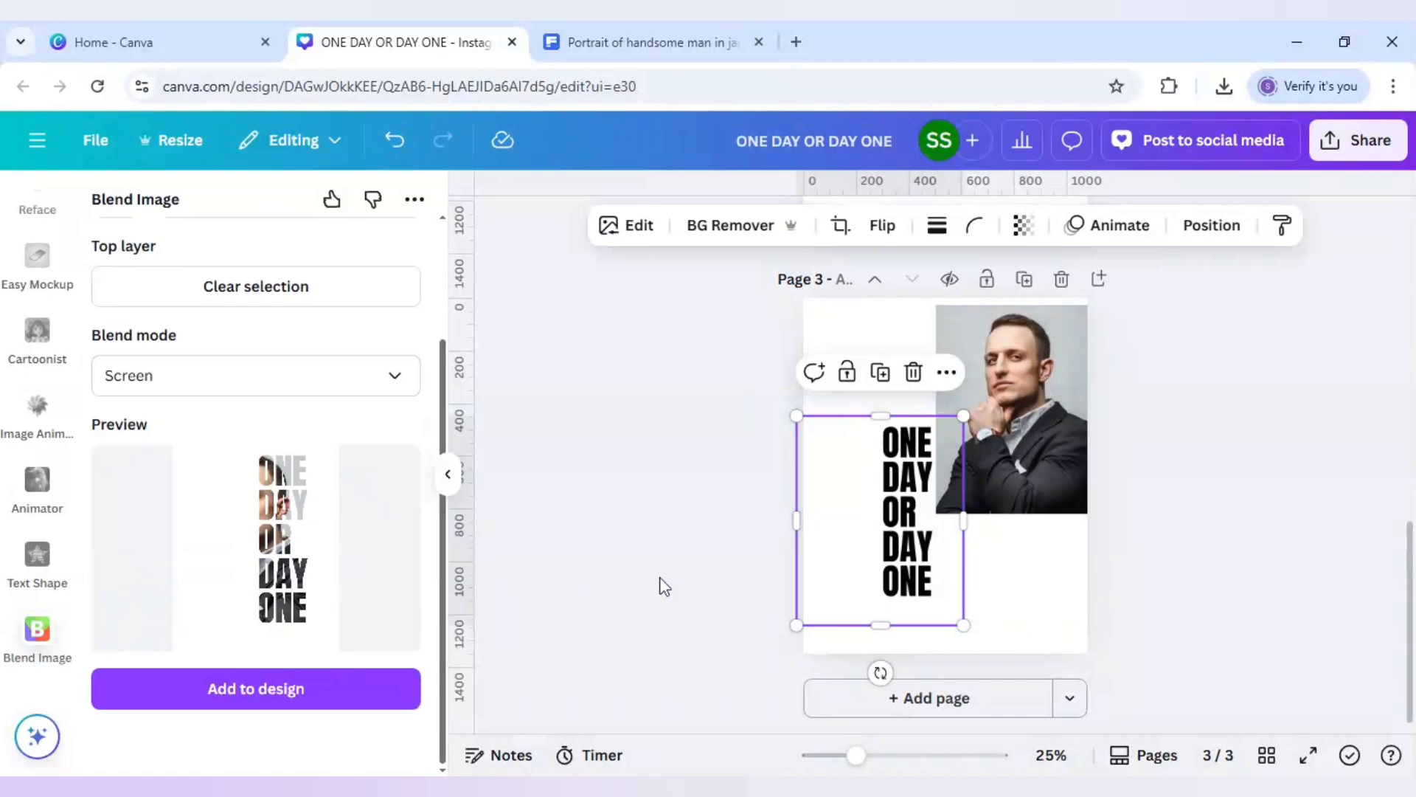
scroll(708, 592, up, 3)
scroll(707, 591, up, 4)
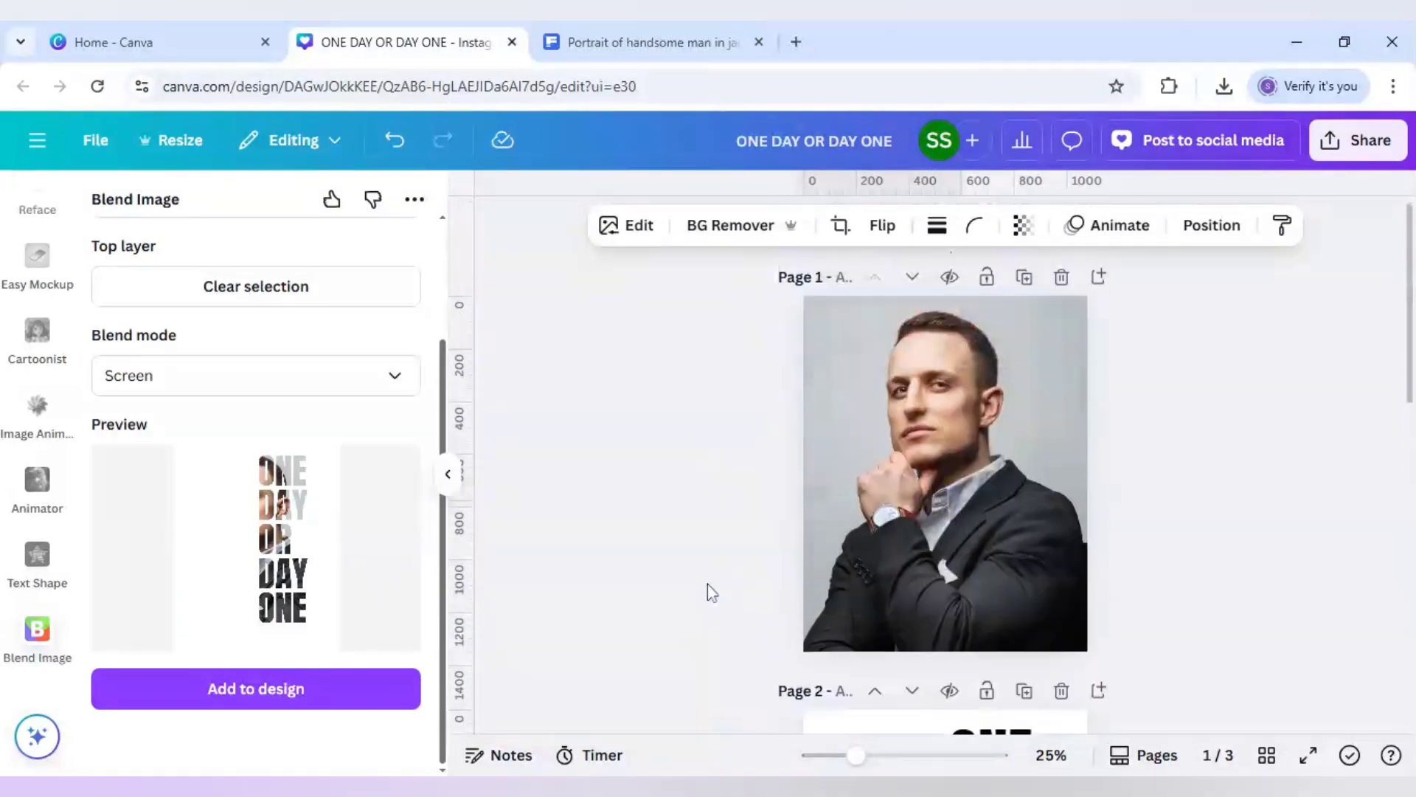
Add the blended text image to Page 1 and enlarge it to fill the page.
click(968, 541)
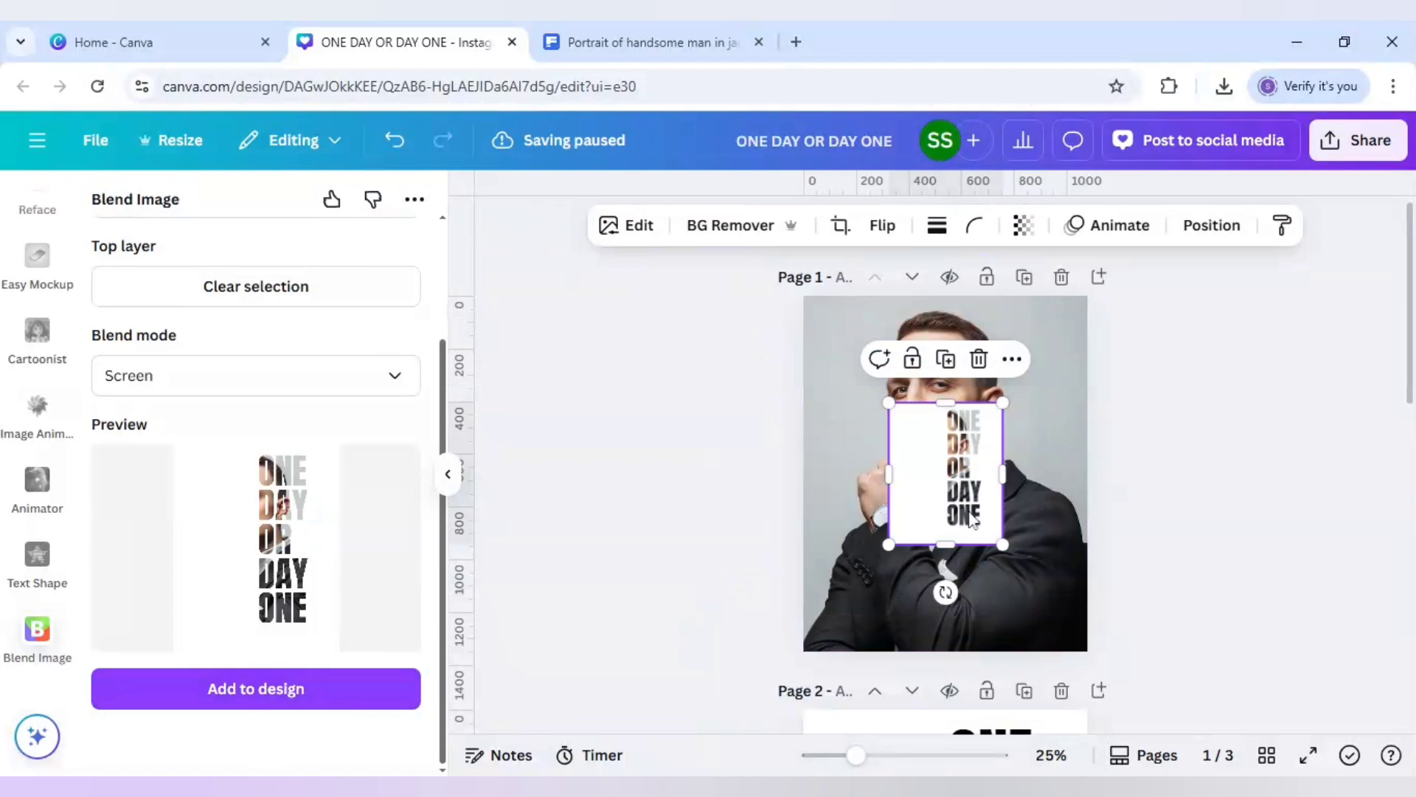
drag(913, 441, 828, 334)
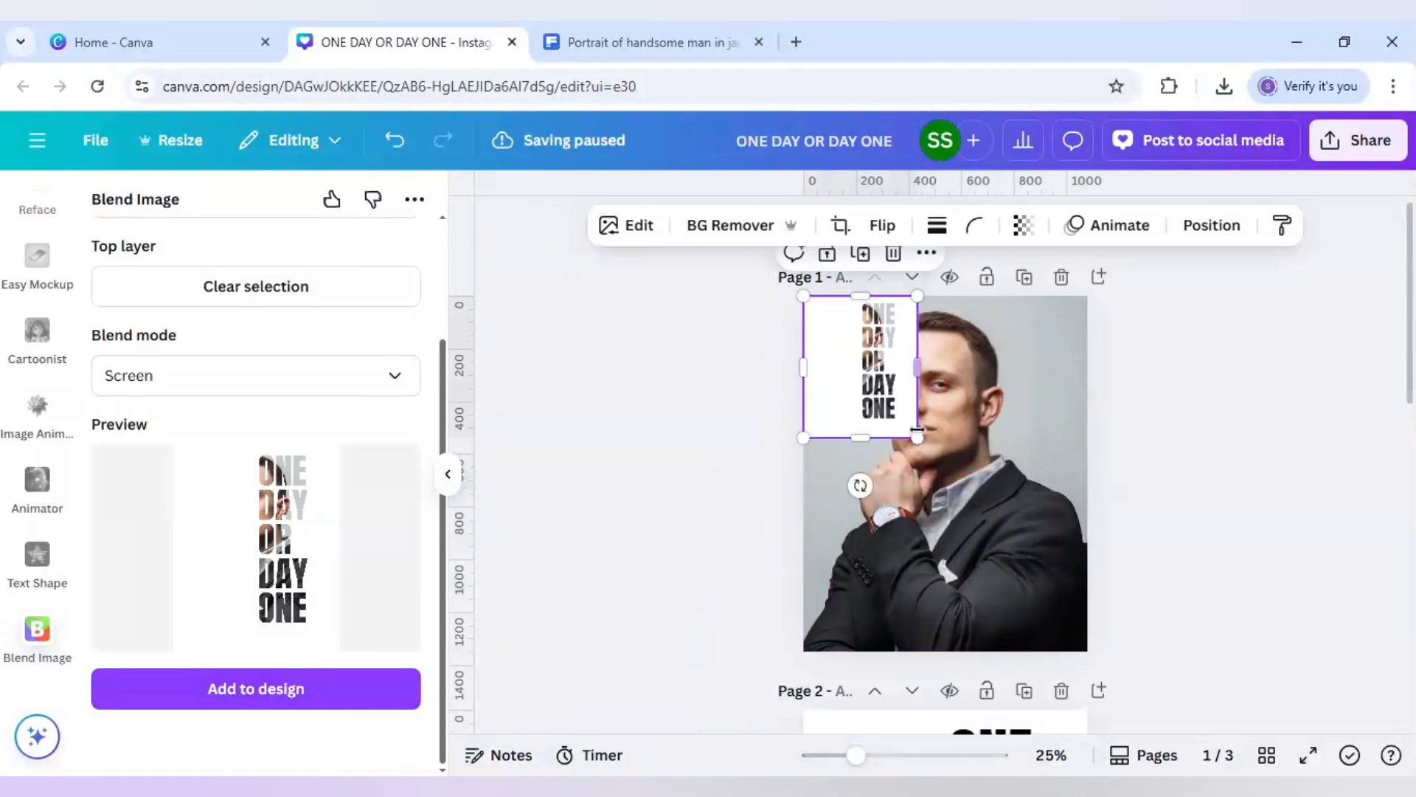
mouse_move(929, 442)
mouse_down()
mouse_move(1064, 653)
mouse_move(1087, 651)
mouse_up()
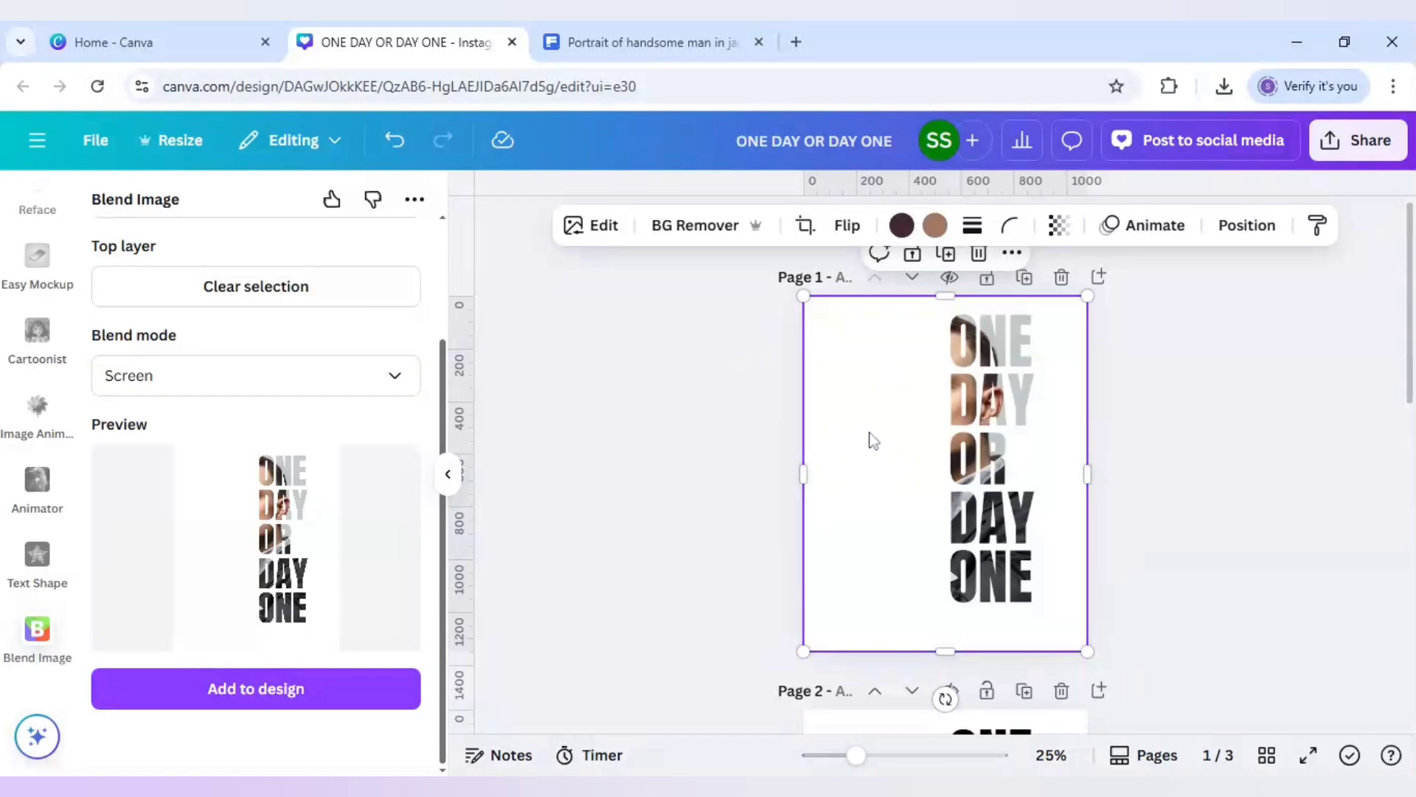
Remove the image's white background and crop it to the page's right half.
click(685, 228)
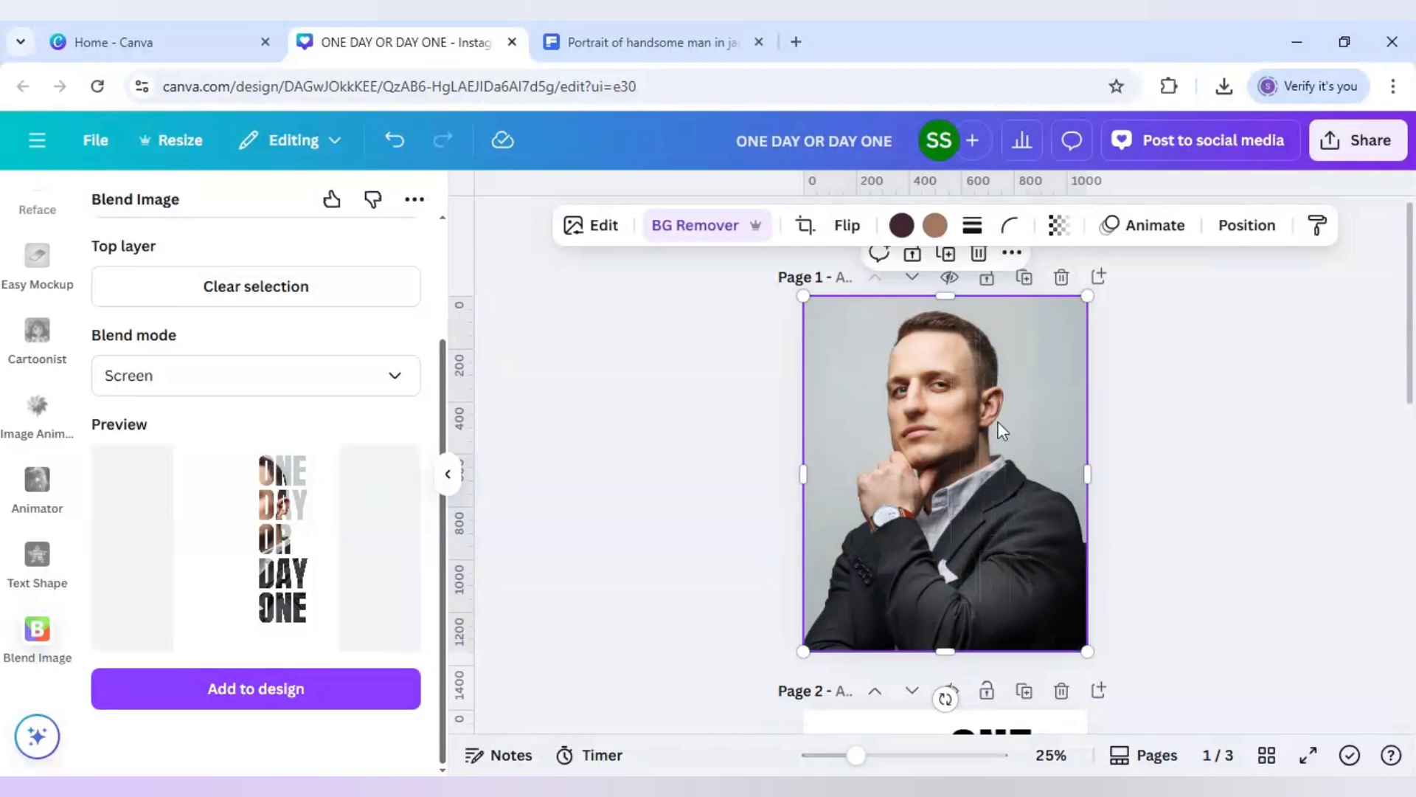
drag(840, 460, 965, 463)
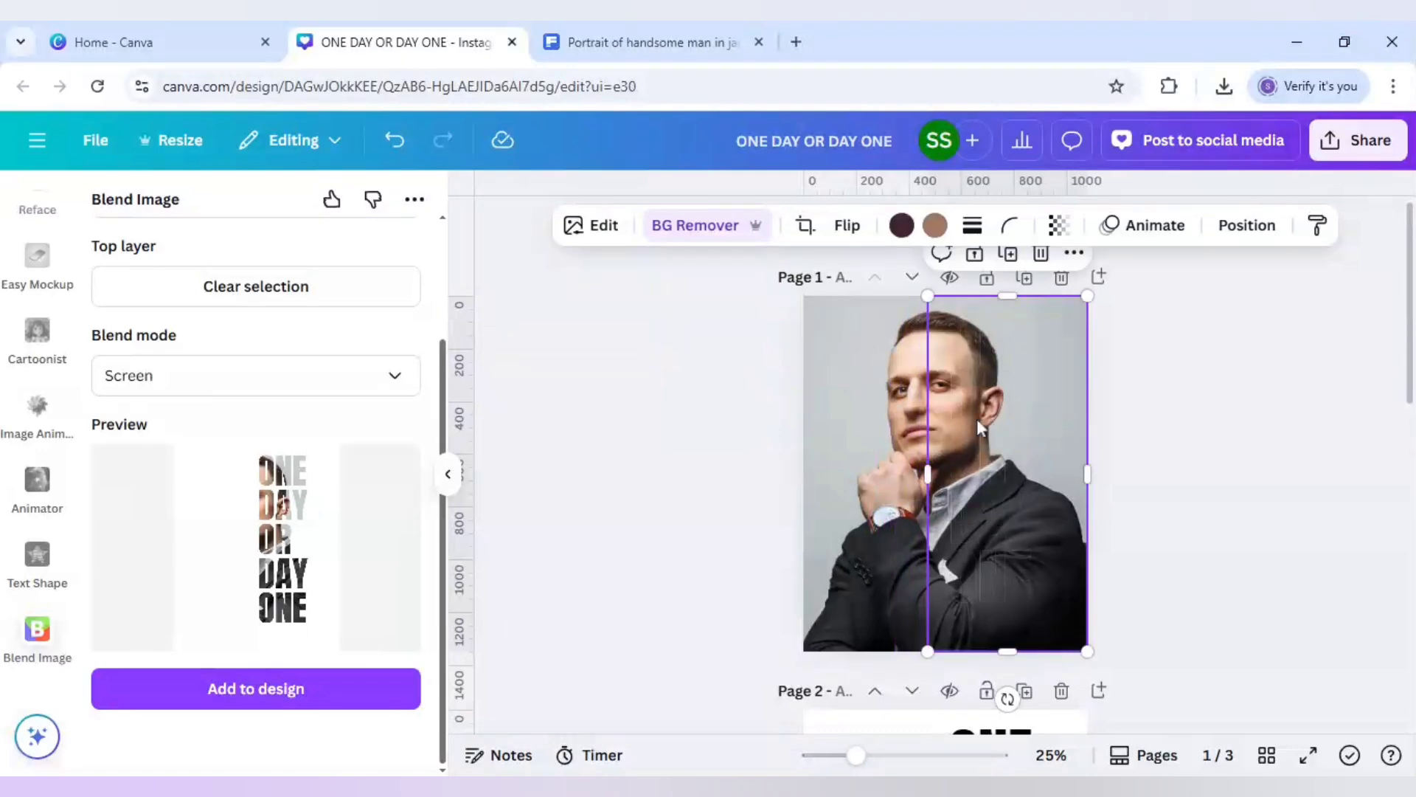
click(599, 228)
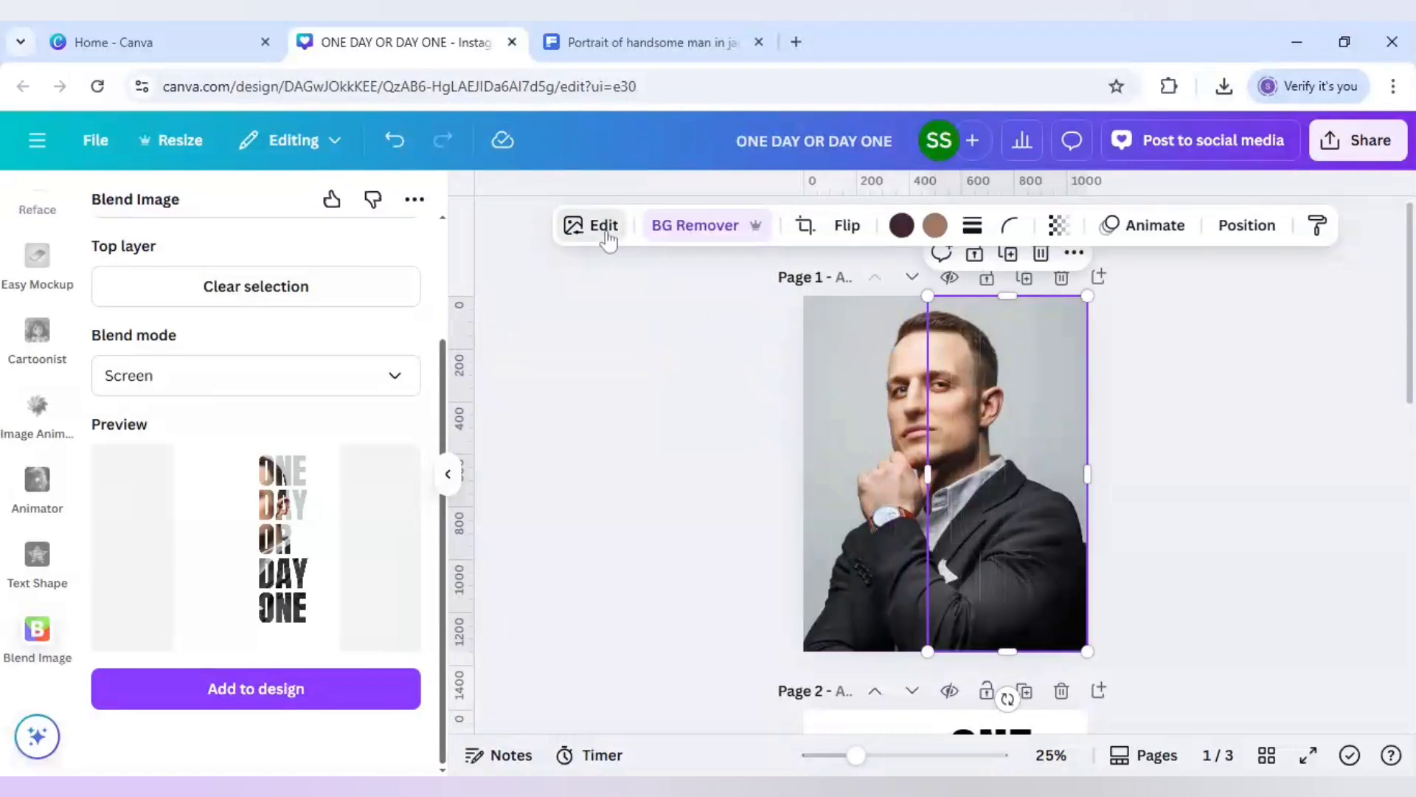
scroll(219, 437, down, 3)
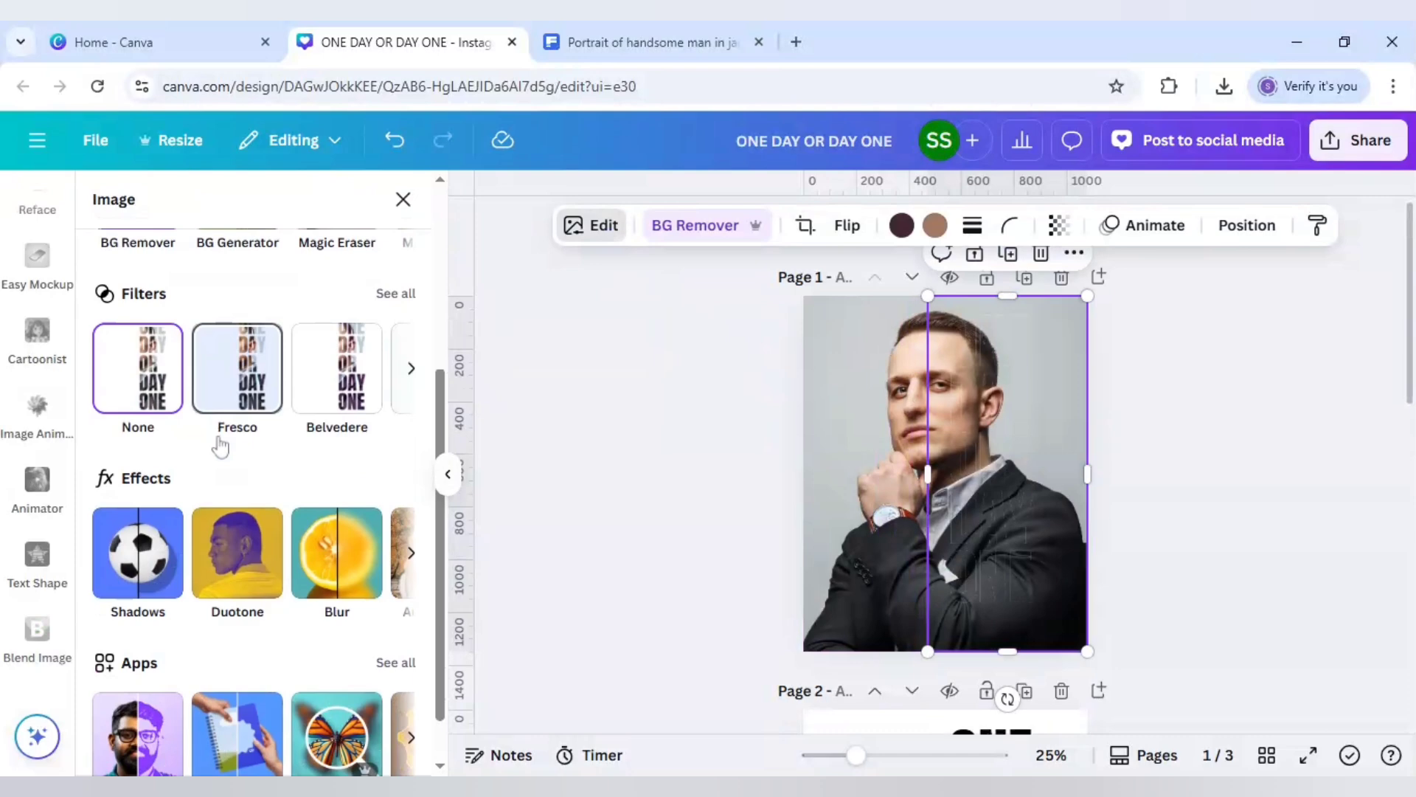
Apply a white Outline shadow effect to the text image, then reselect the portrait photo.
click(148, 572)
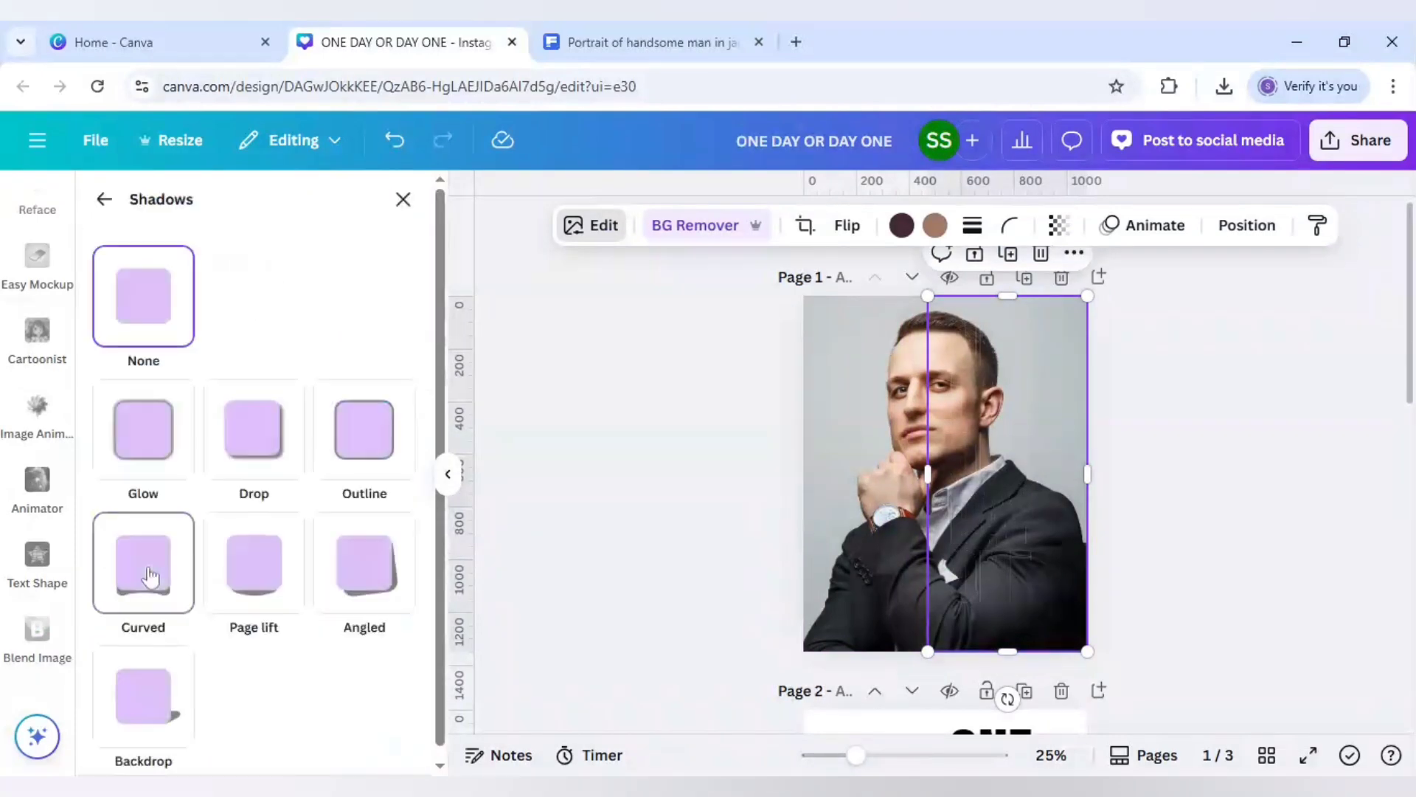
click(369, 455)
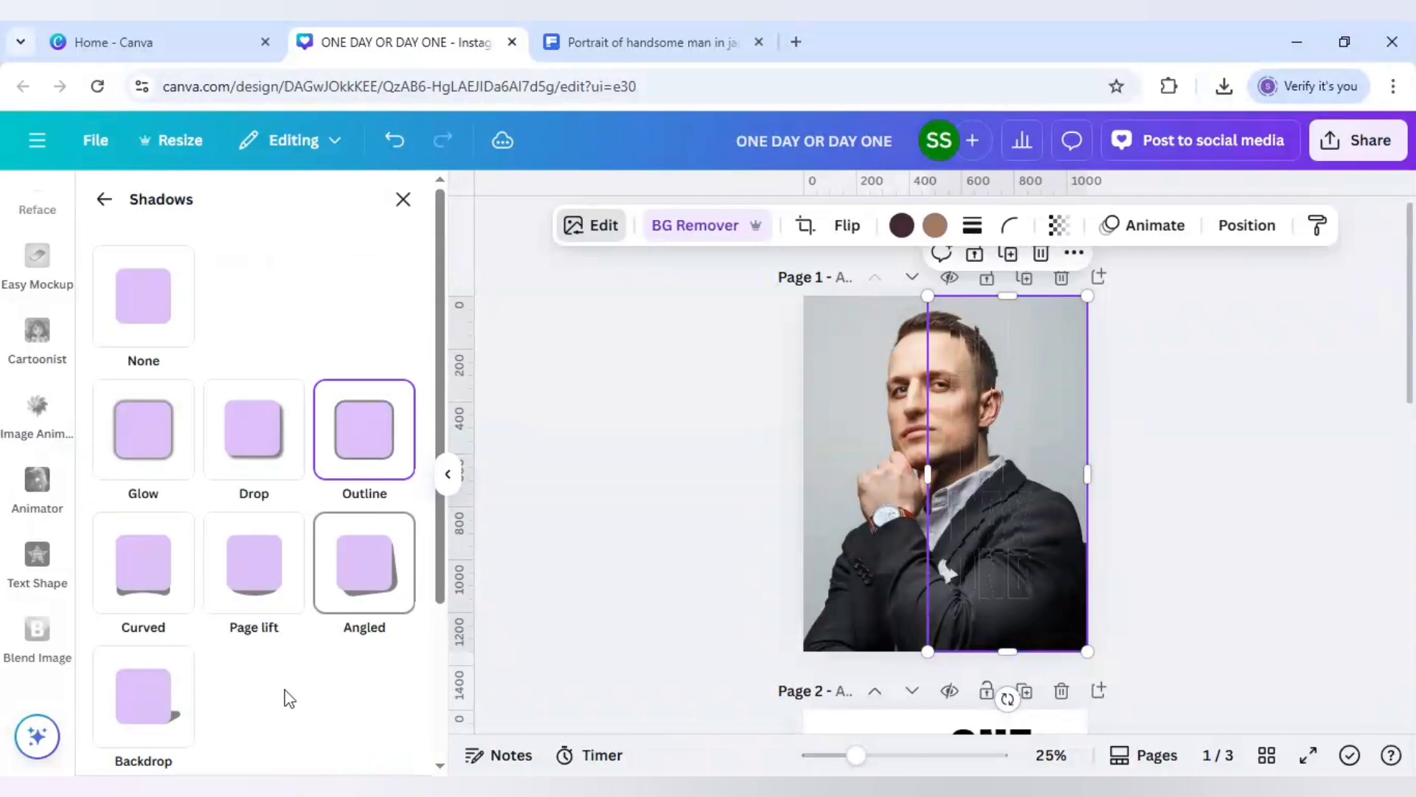
scroll(284, 697, down, 2)
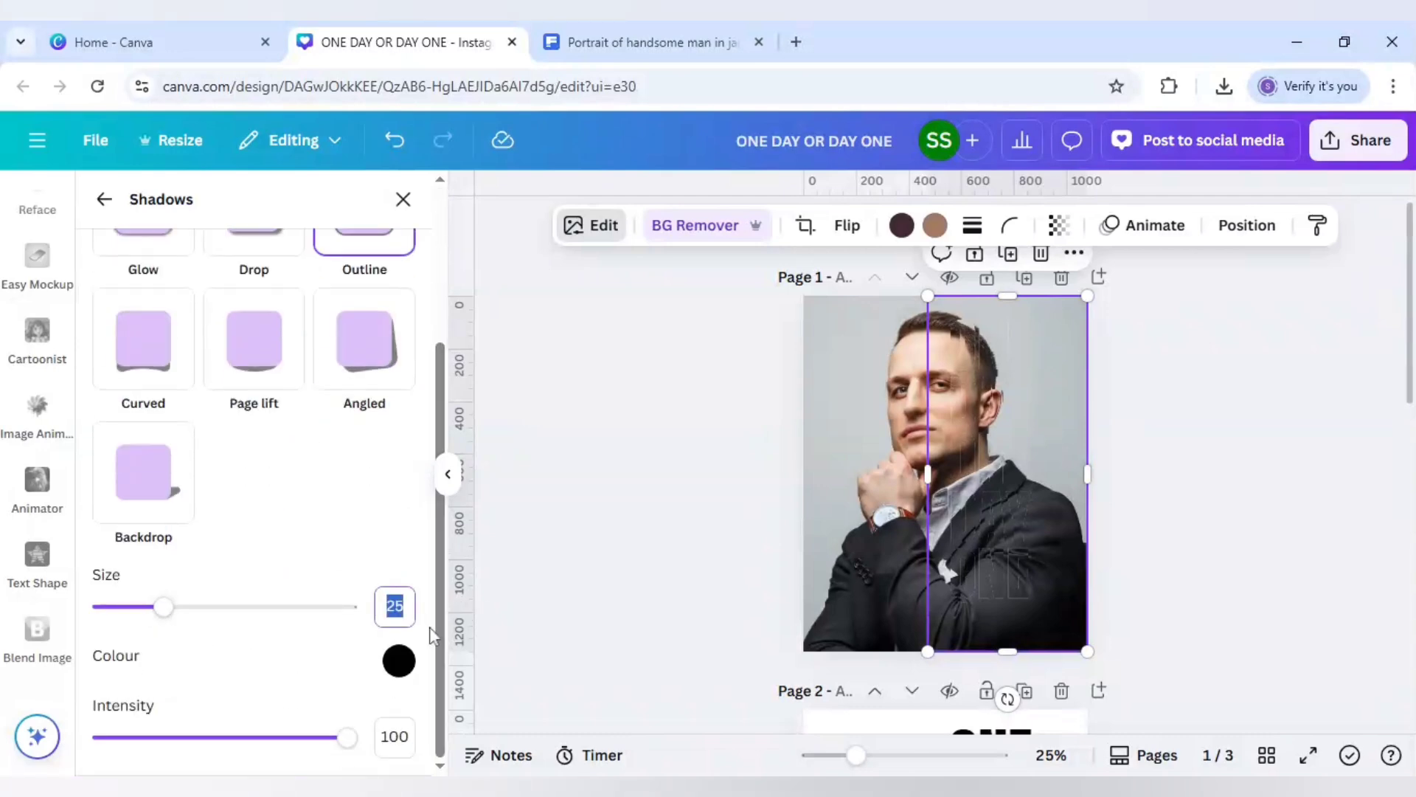
text(5)
click(399, 661)
drag(404, 531, 398, 425)
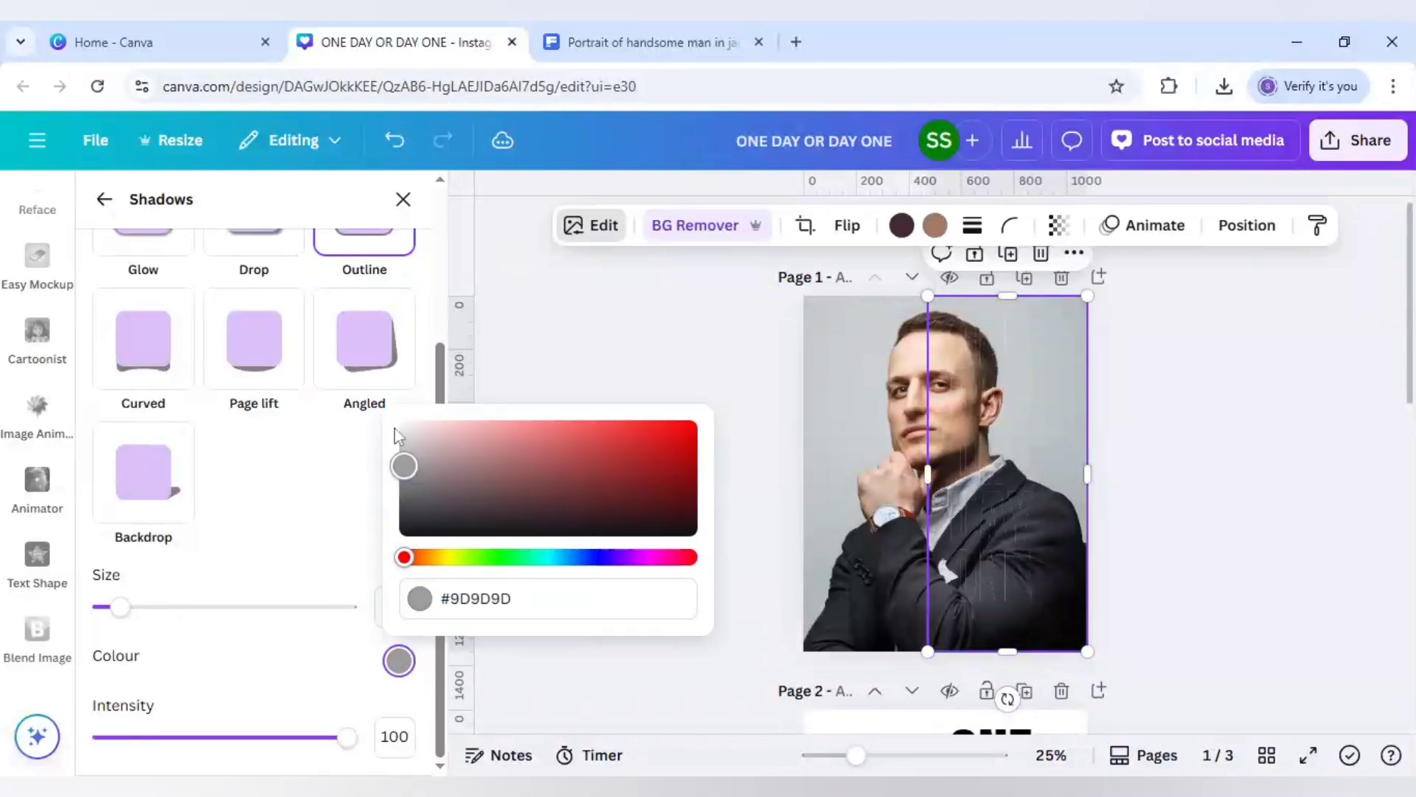
click(318, 518)
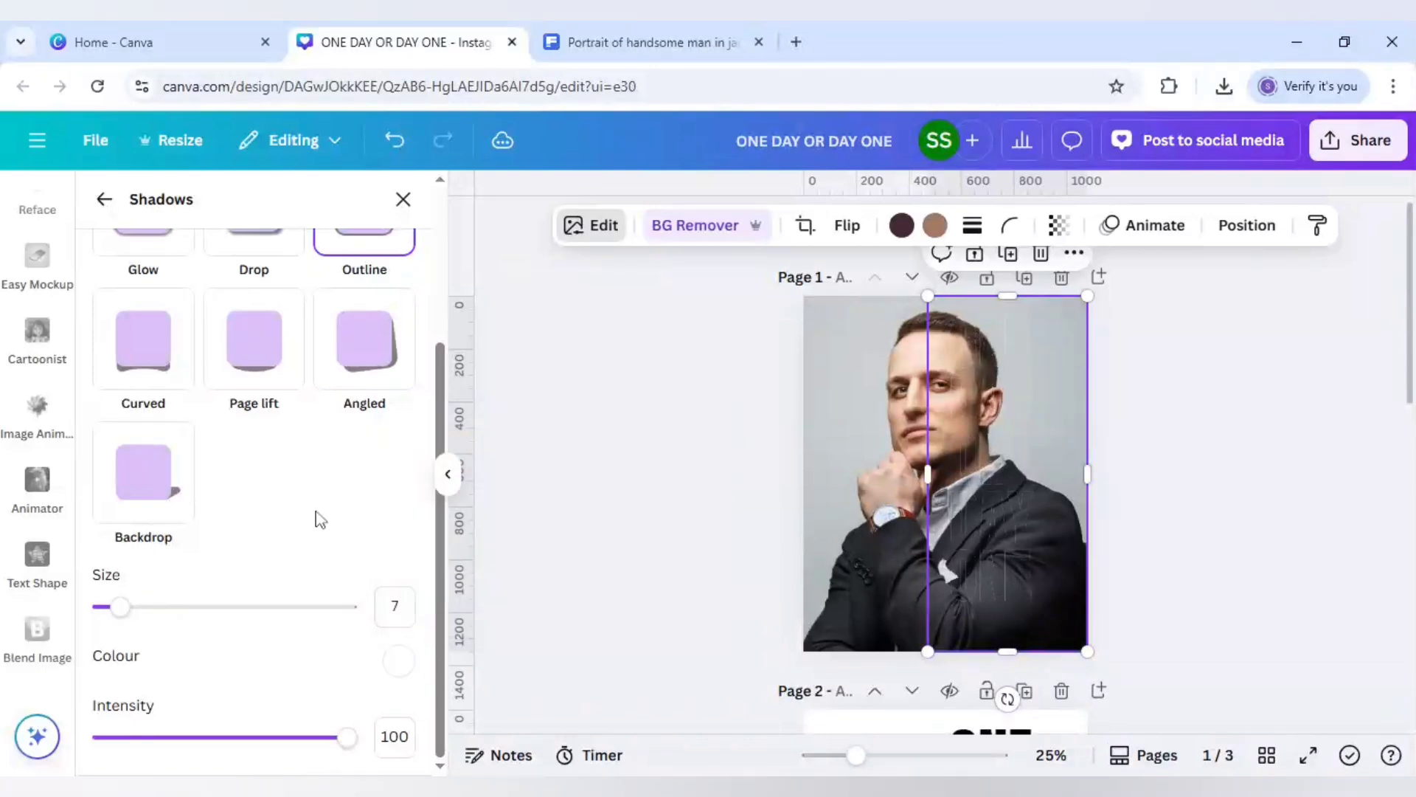
click(548, 534)
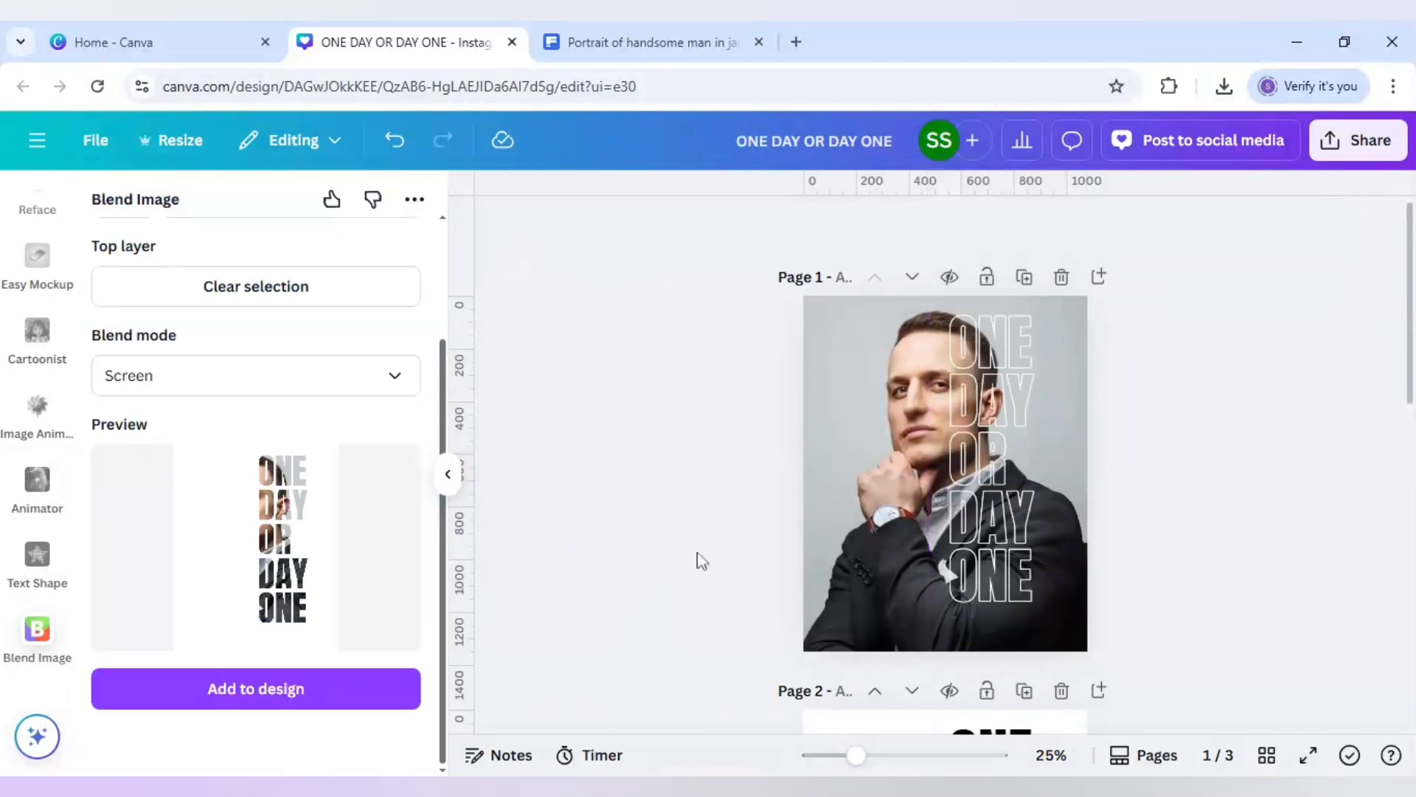
click(960, 479)
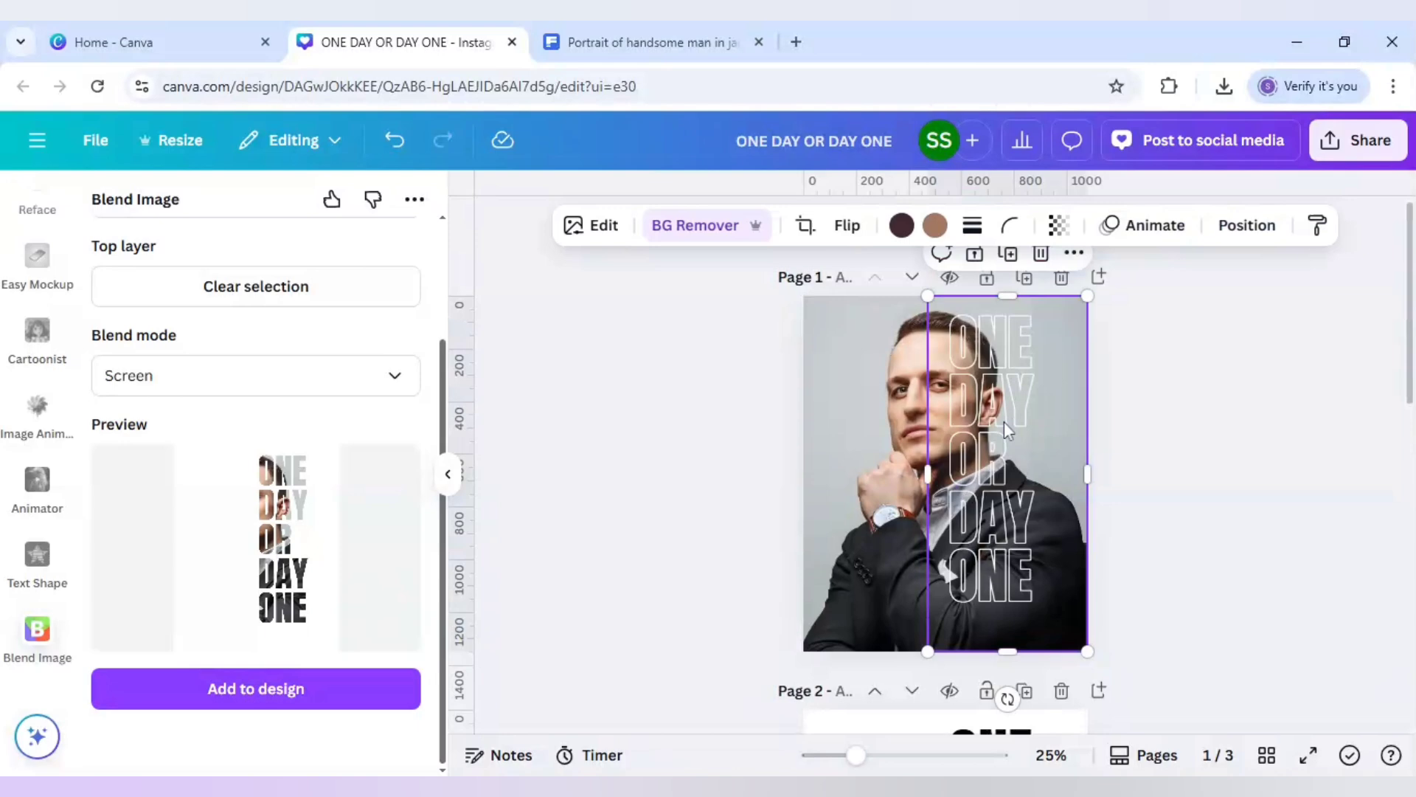
click(853, 401)
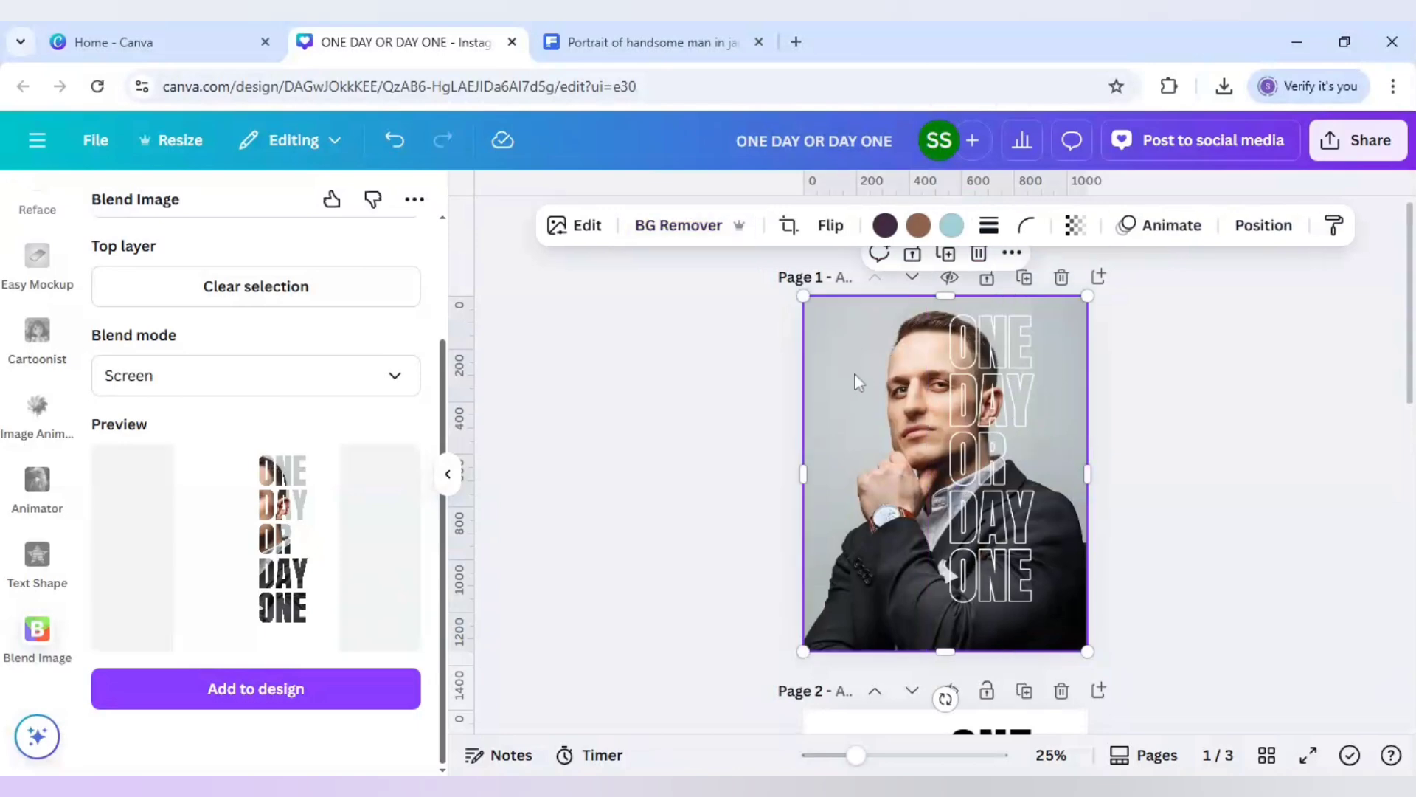
Narrow the portrait photo to the left part of the page and select the right-hand text.
drag(1087, 474, 1088, 474)
drag(1004, 452, 958, 455)
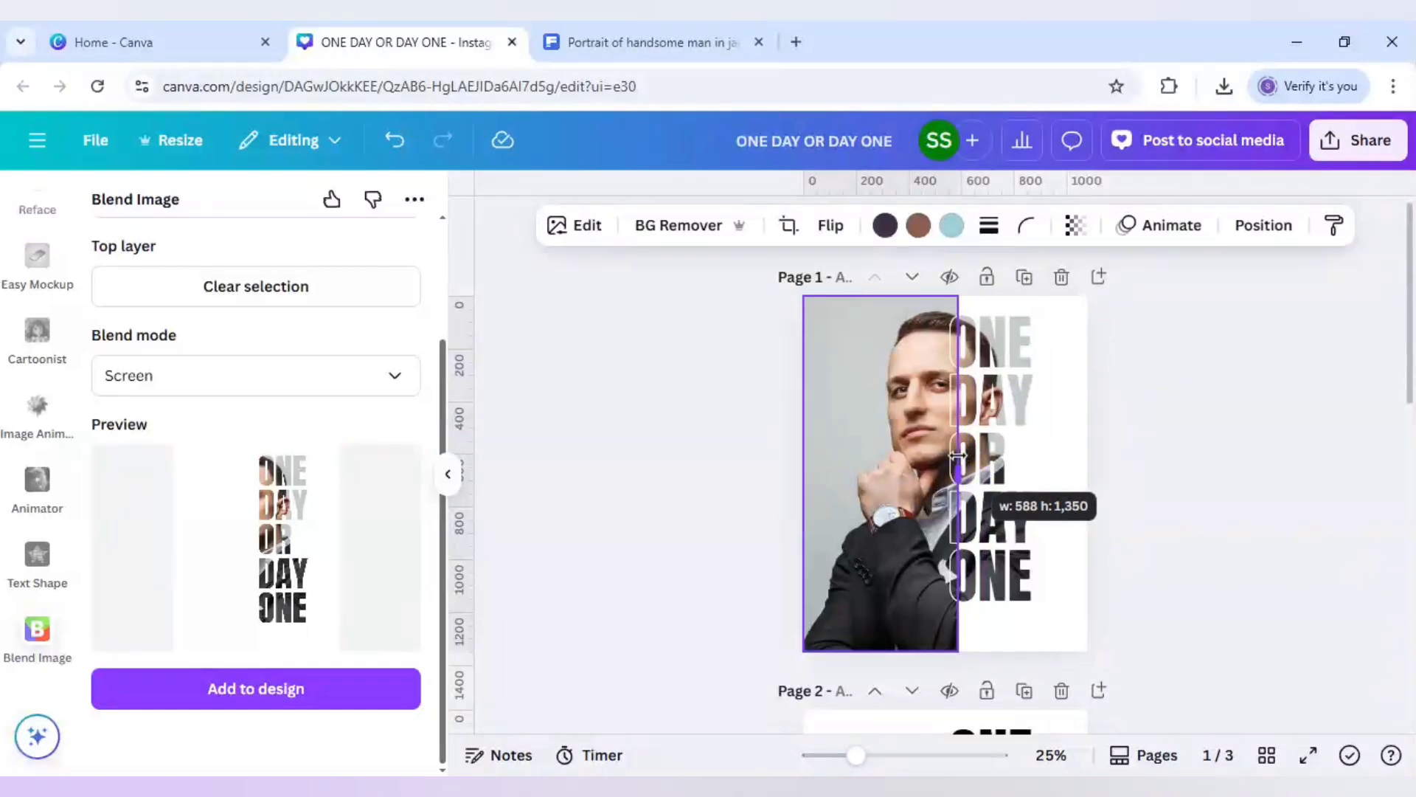
click(1001, 355)
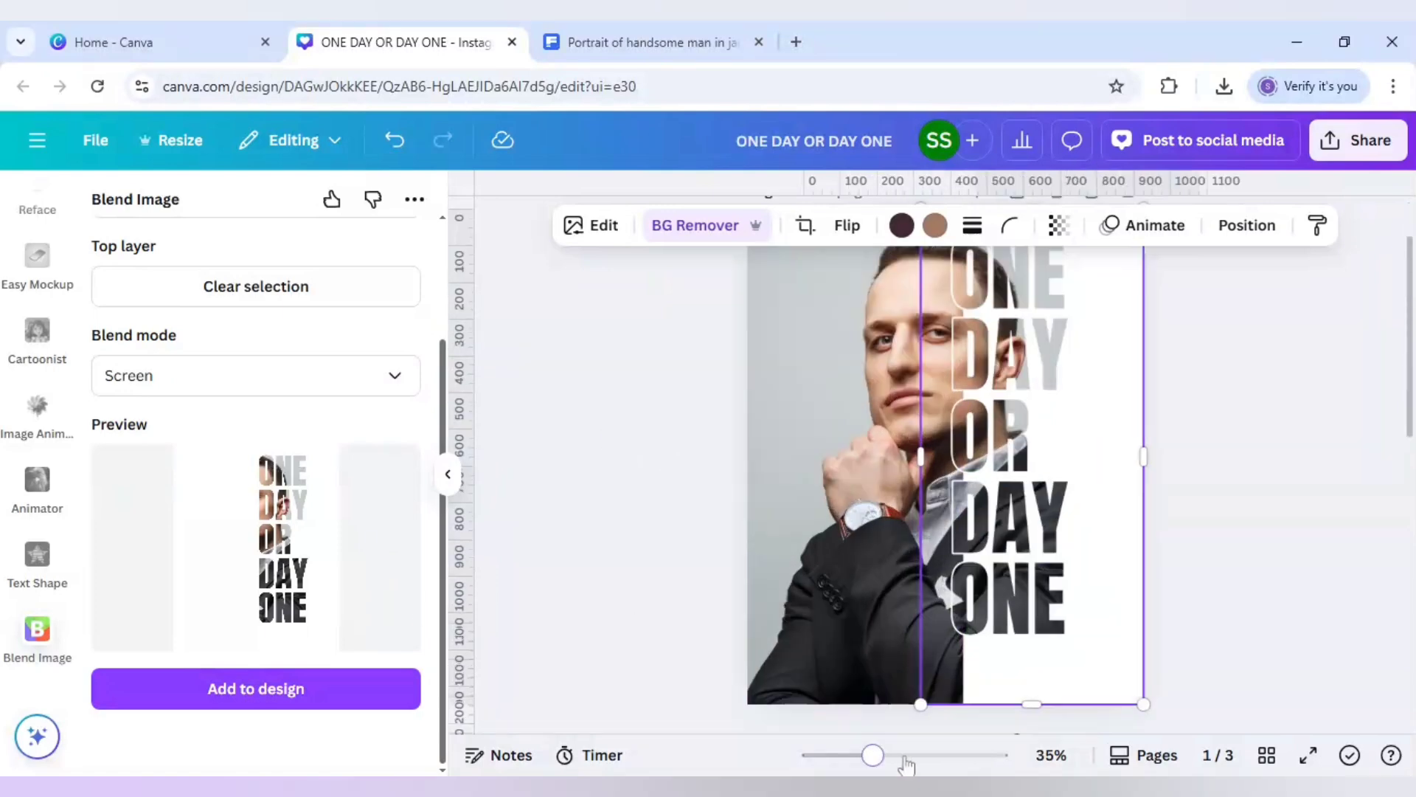
Zoom the view out to show the whole page and deselect the blended image.
drag(858, 758, 902, 756)
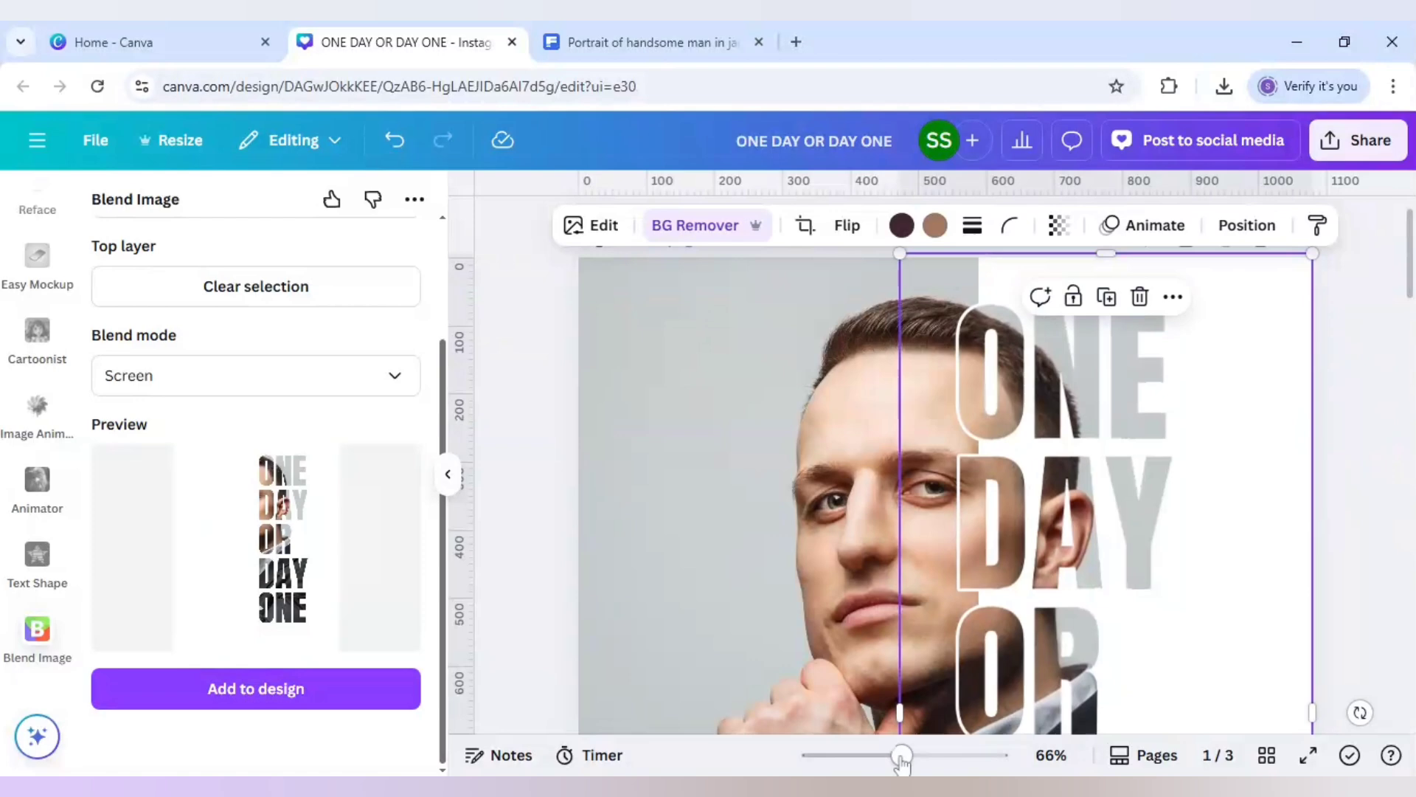
drag(889, 758, 868, 756)
scroll(833, 674, down, 2)
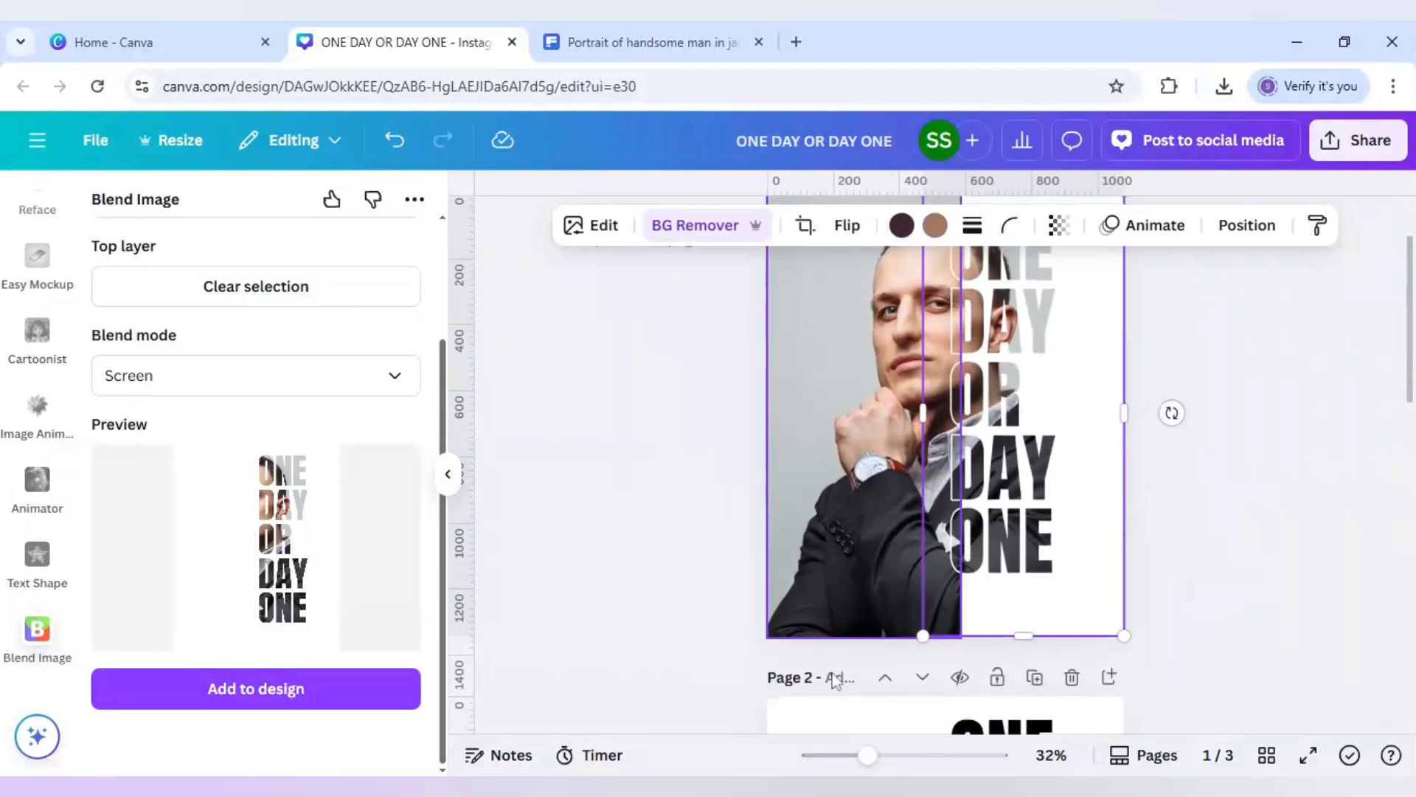
click(708, 572)
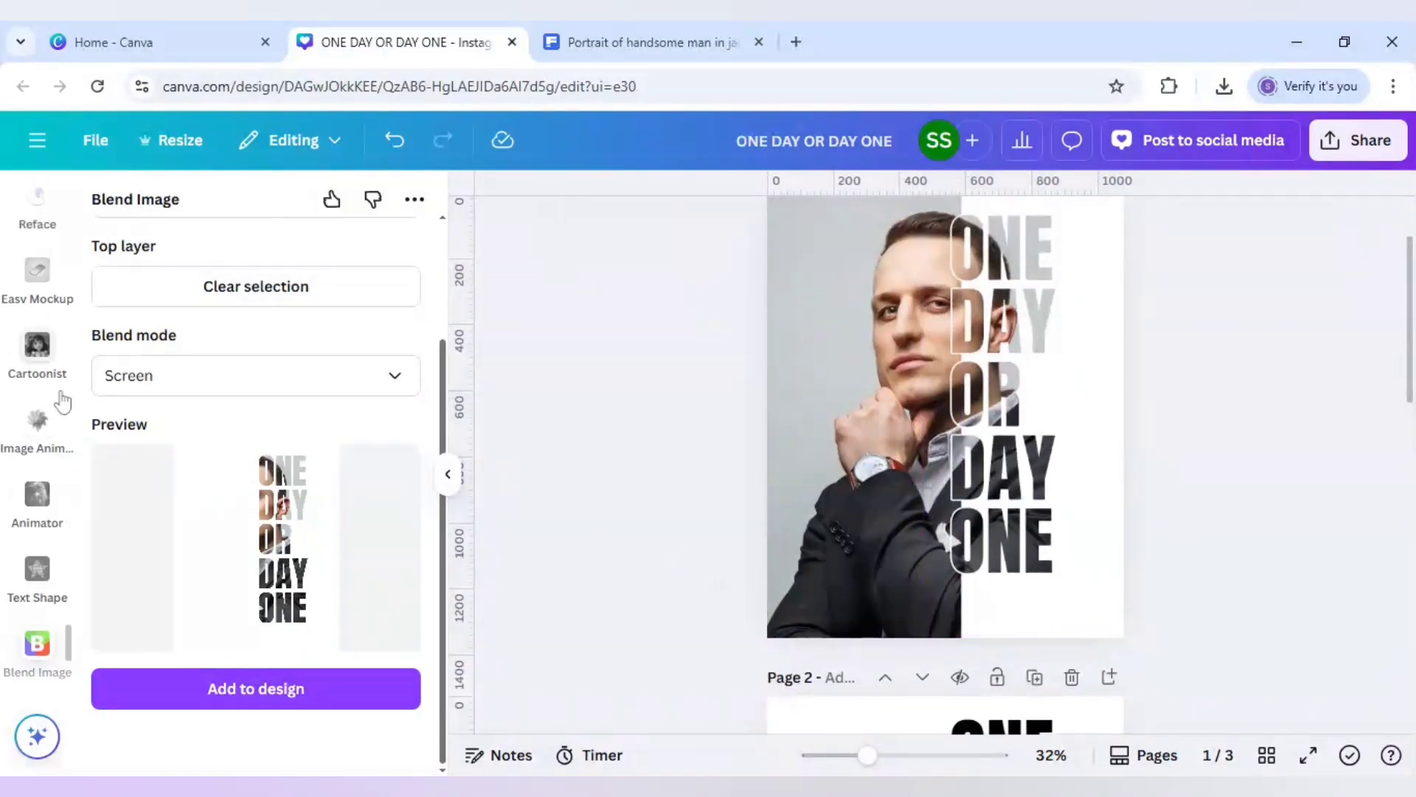
scroll(37, 344, down, 3)
scroll(38, 354, down, 3)
scroll(45, 376, down, 3)
scroll(62, 400, up, 5)
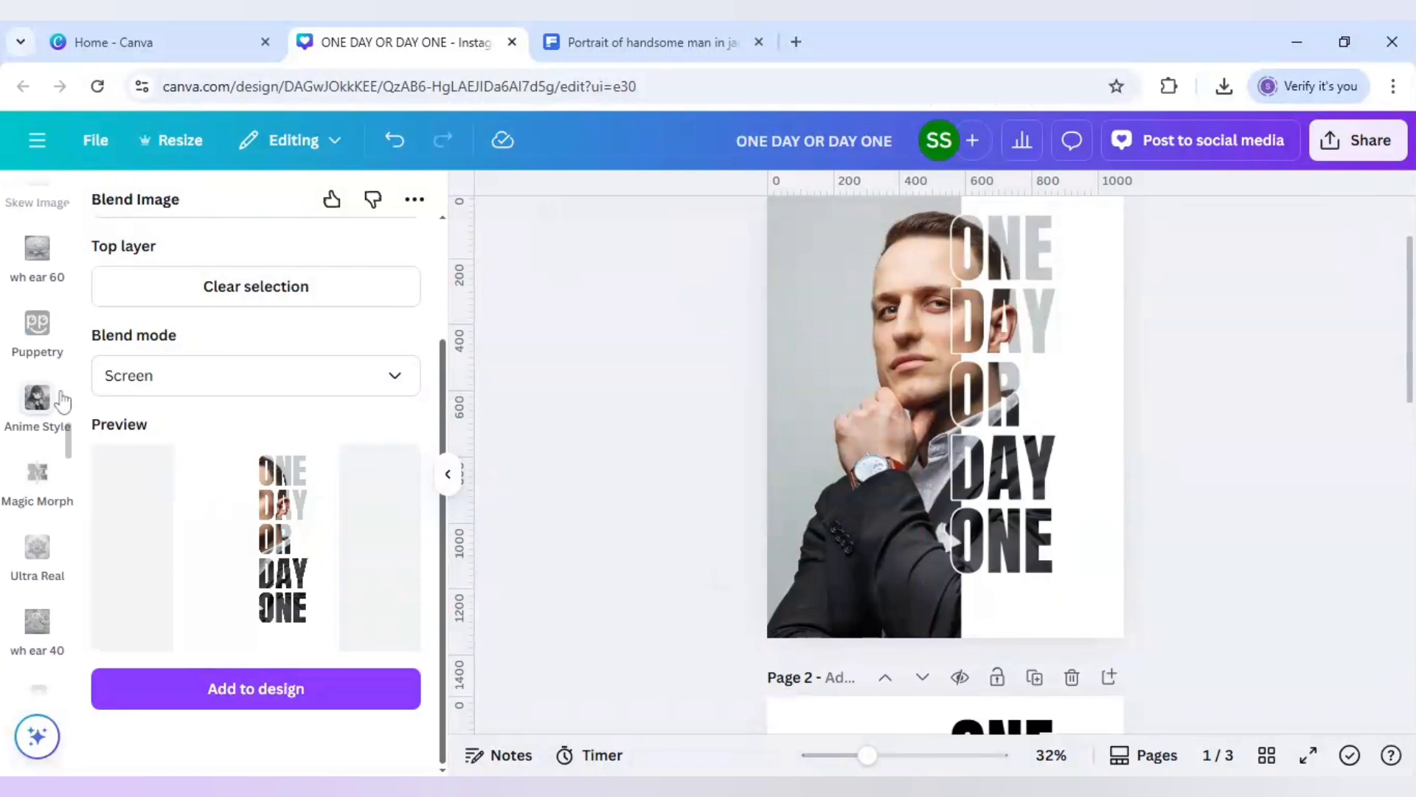
scroll(62, 401, up, 5)
scroll(61, 401, up, 5)
scroll(63, 401, up, 5)
scroll(62, 402, up, 3)
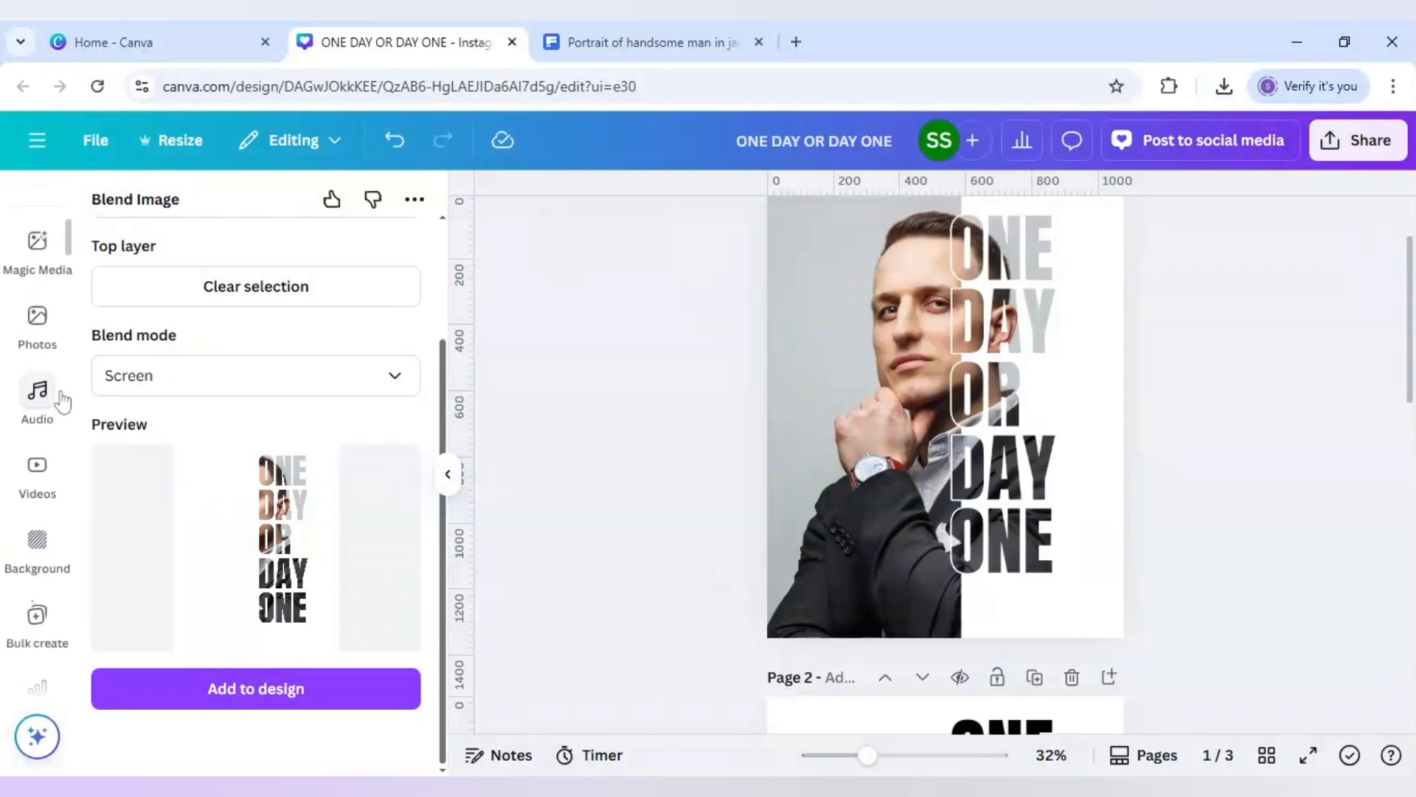
scroll(61, 400, up, 3)
scroll(60, 402, up, 3)
Add a 'YOU DECIDE' heading, set it in Anton, and drag it to the page bottom.
click(35, 301)
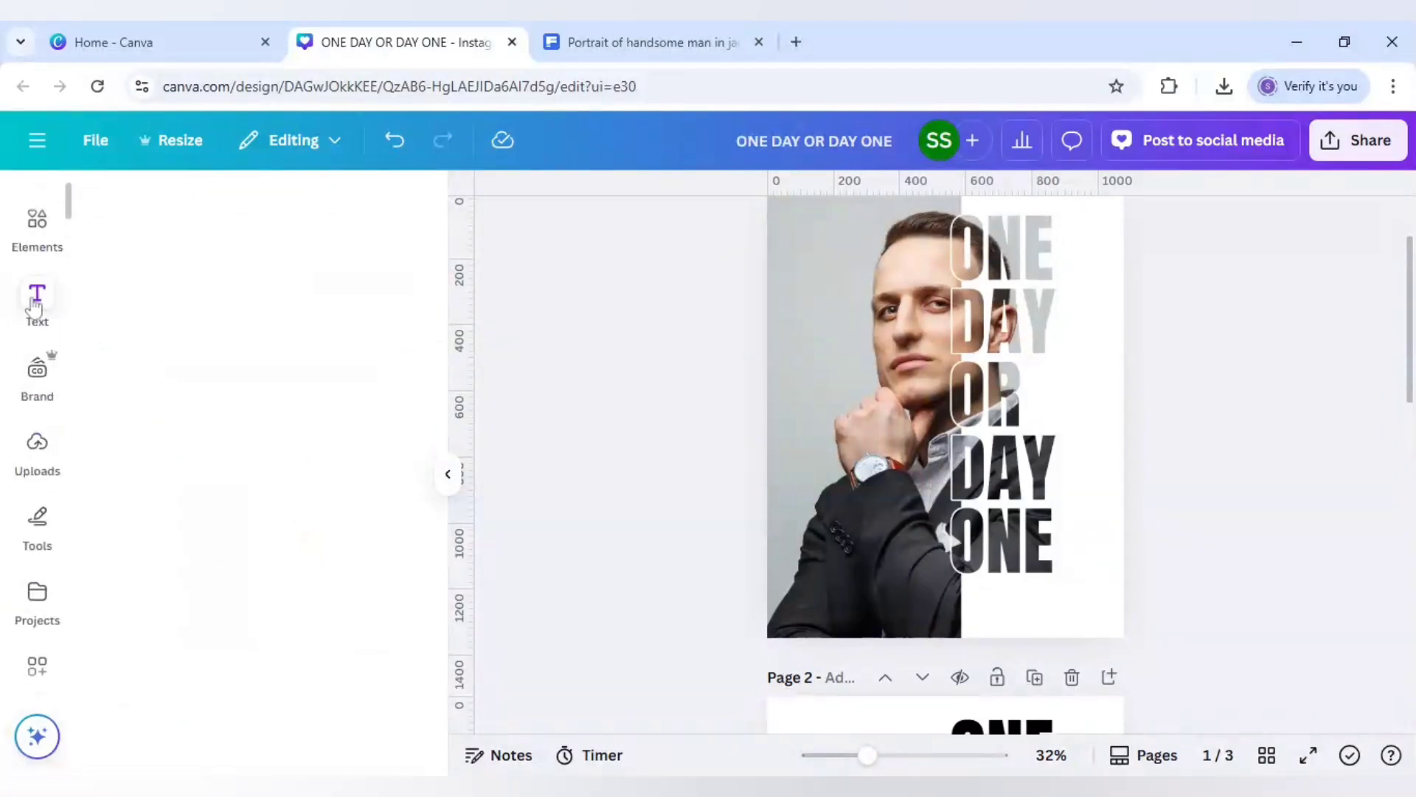
click(216, 523)
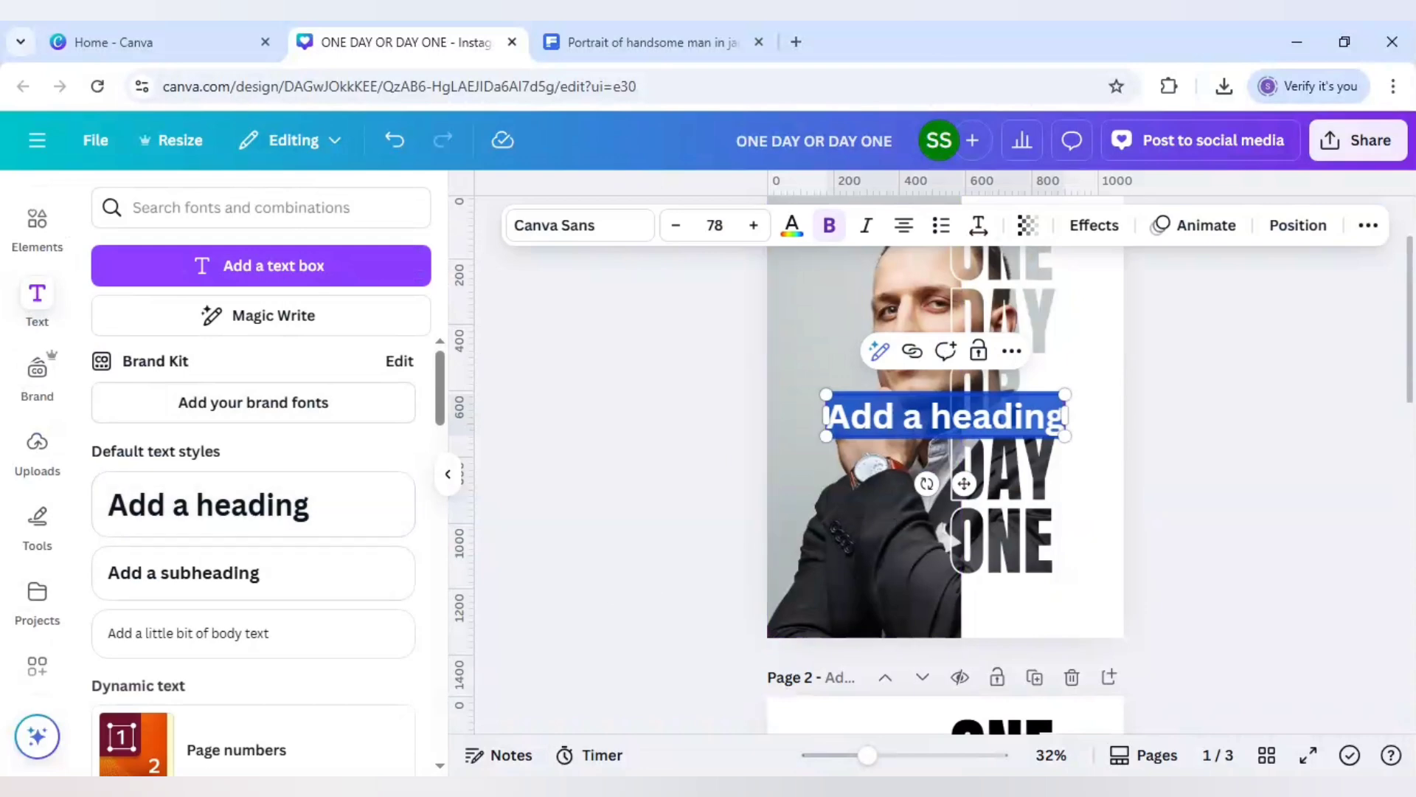
text(YOU)
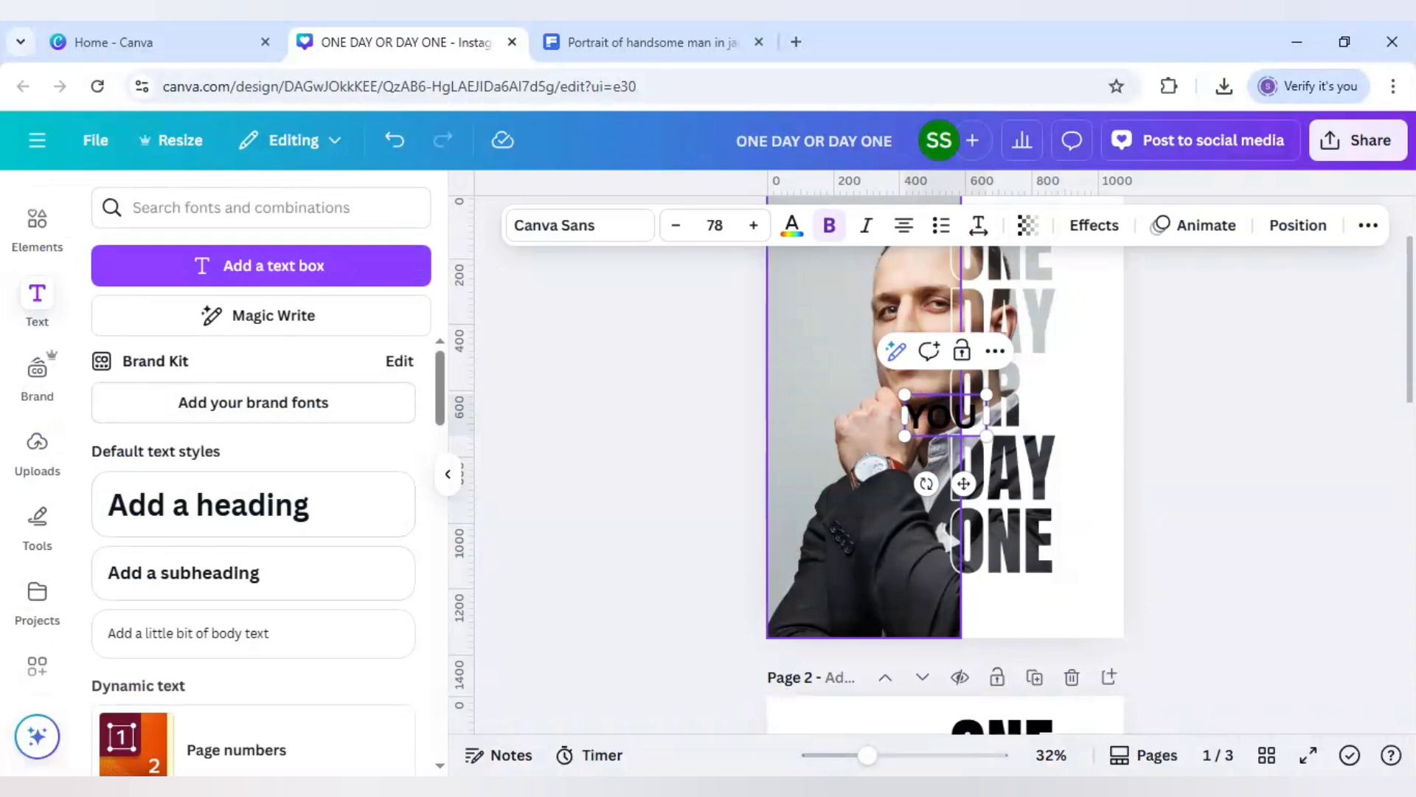
text( DECIDE)
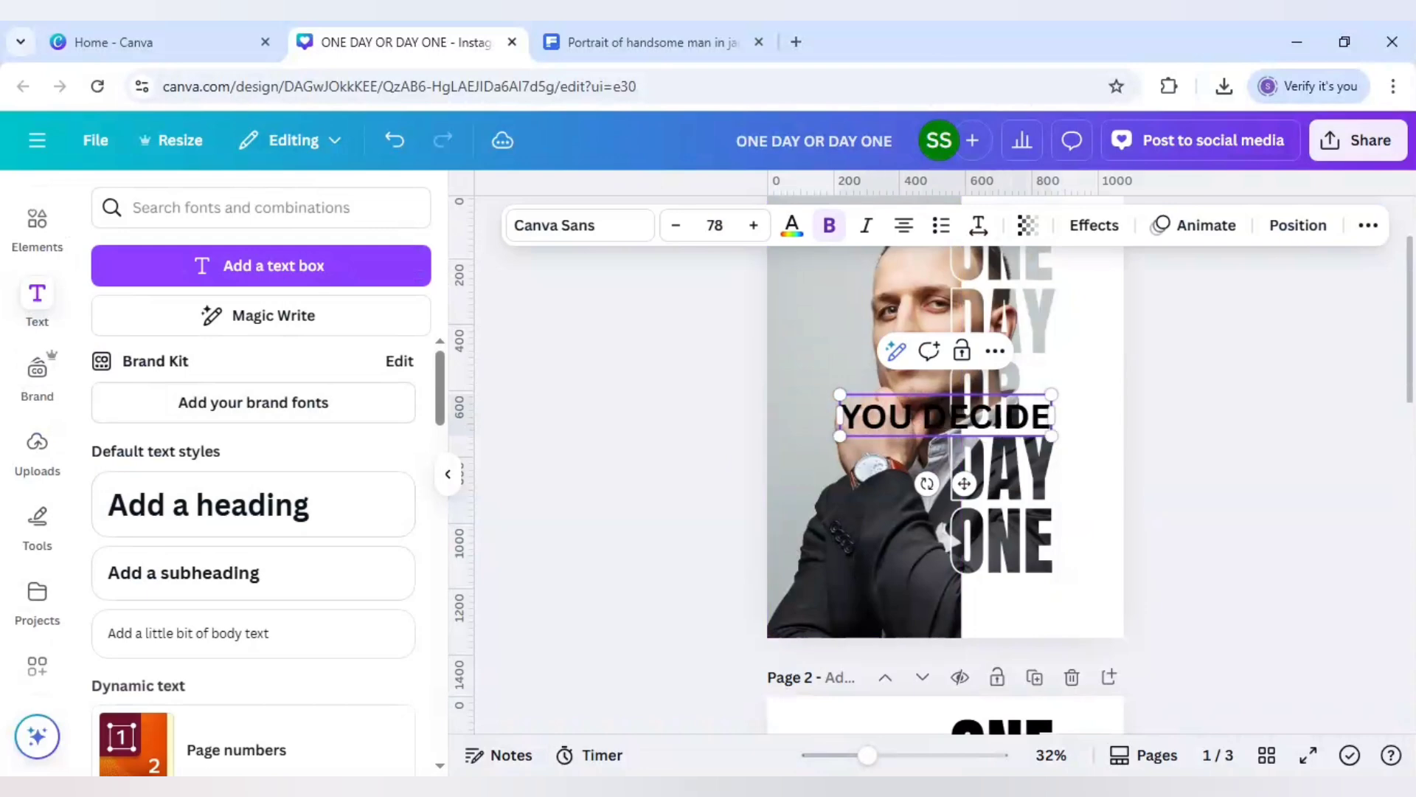
click(752, 471)
click(908, 419)
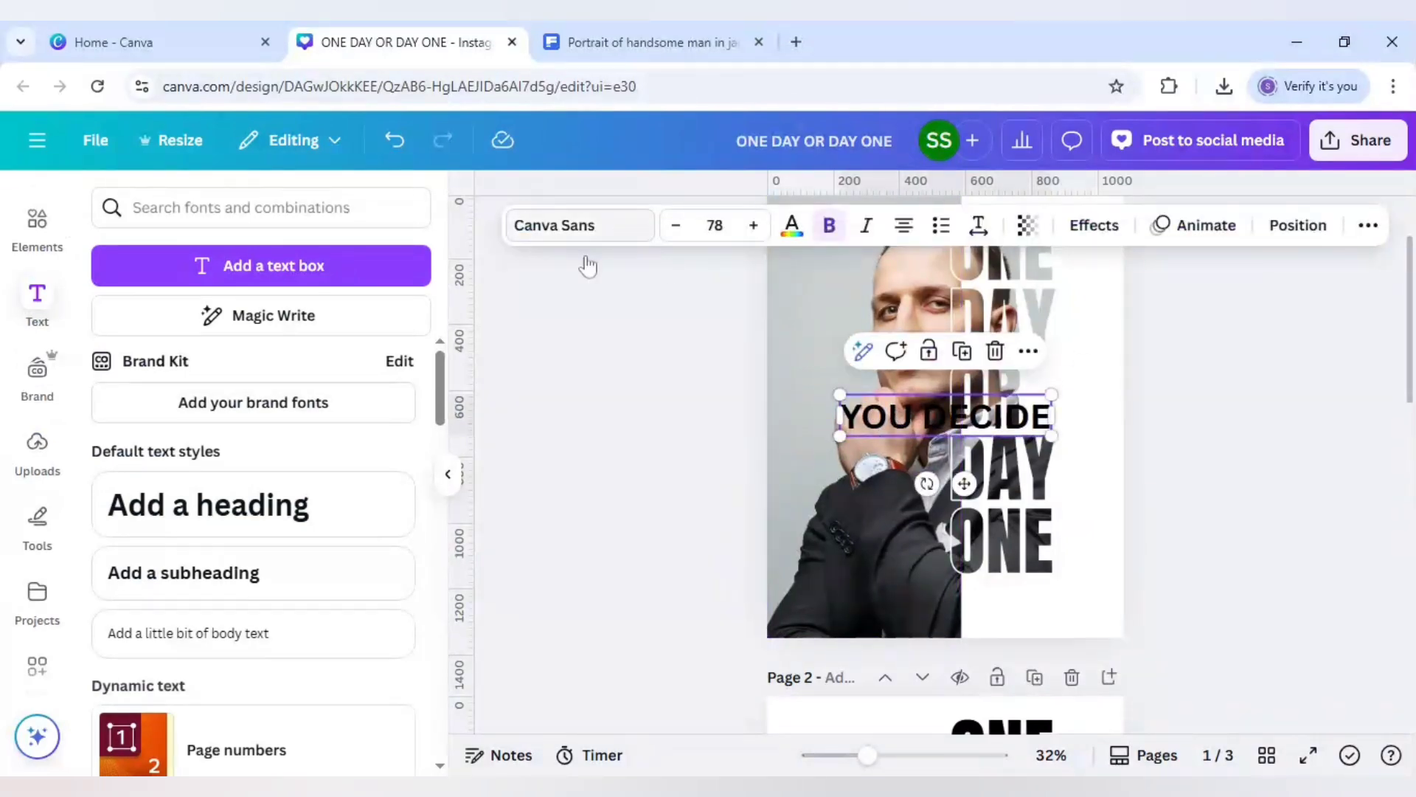
click(581, 224)
text(anton)
click(214, 412)
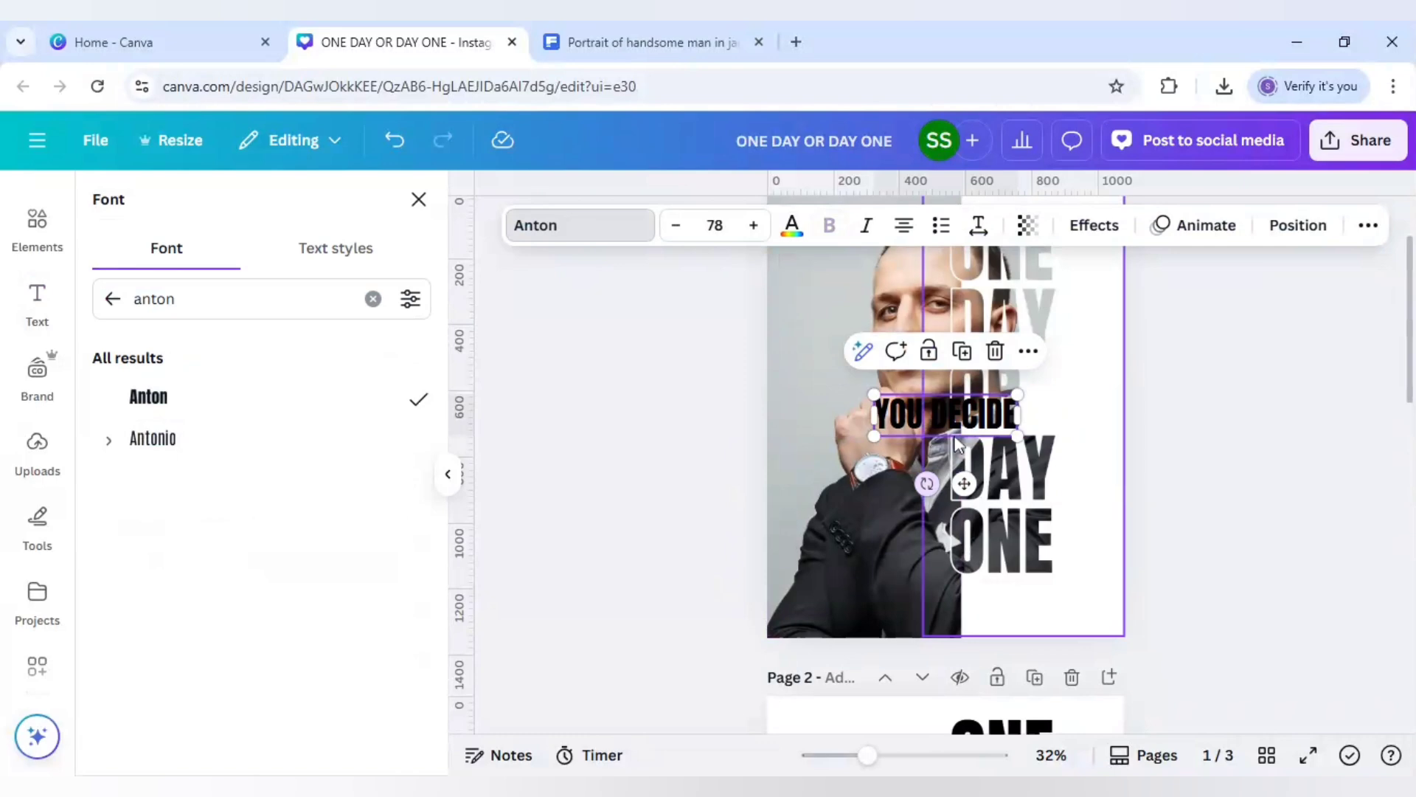
mouse_move(960, 427)
mouse_down()
mouse_move(1018, 609)
mouse_move(1034, 598)
mouse_up()
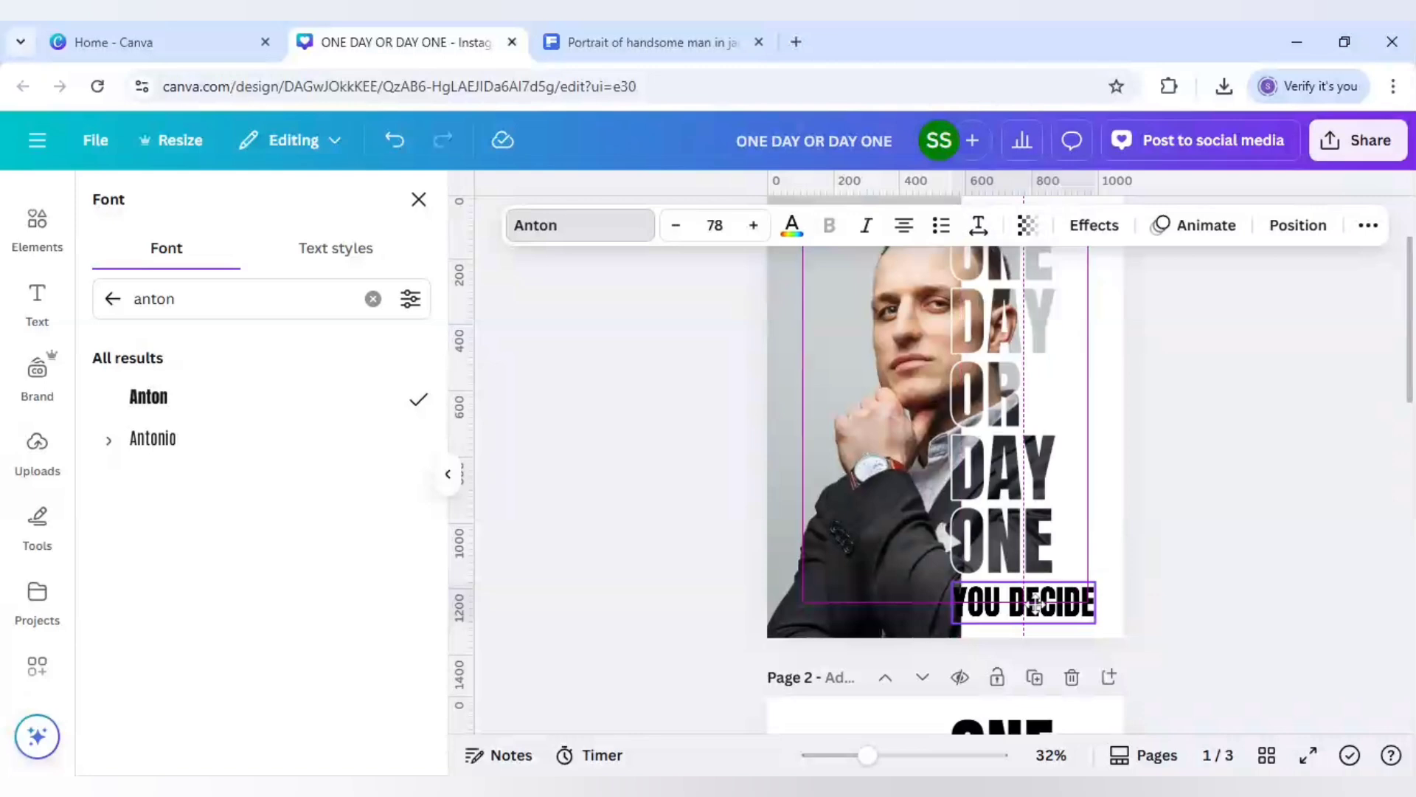
Apply a white Outline effect to YOU DECIDE, then select the blended text image.
click(1093, 226)
click(364, 453)
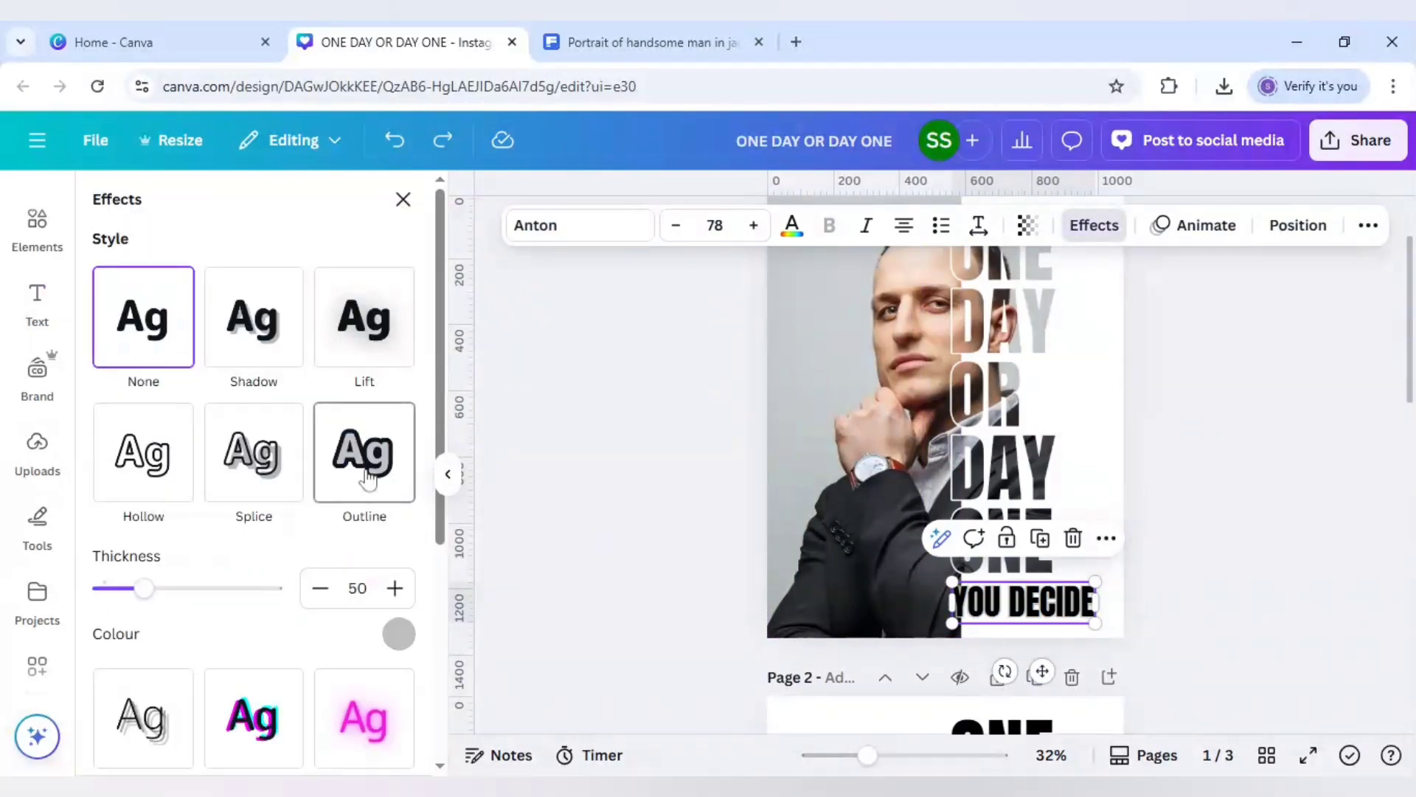
click(399, 635)
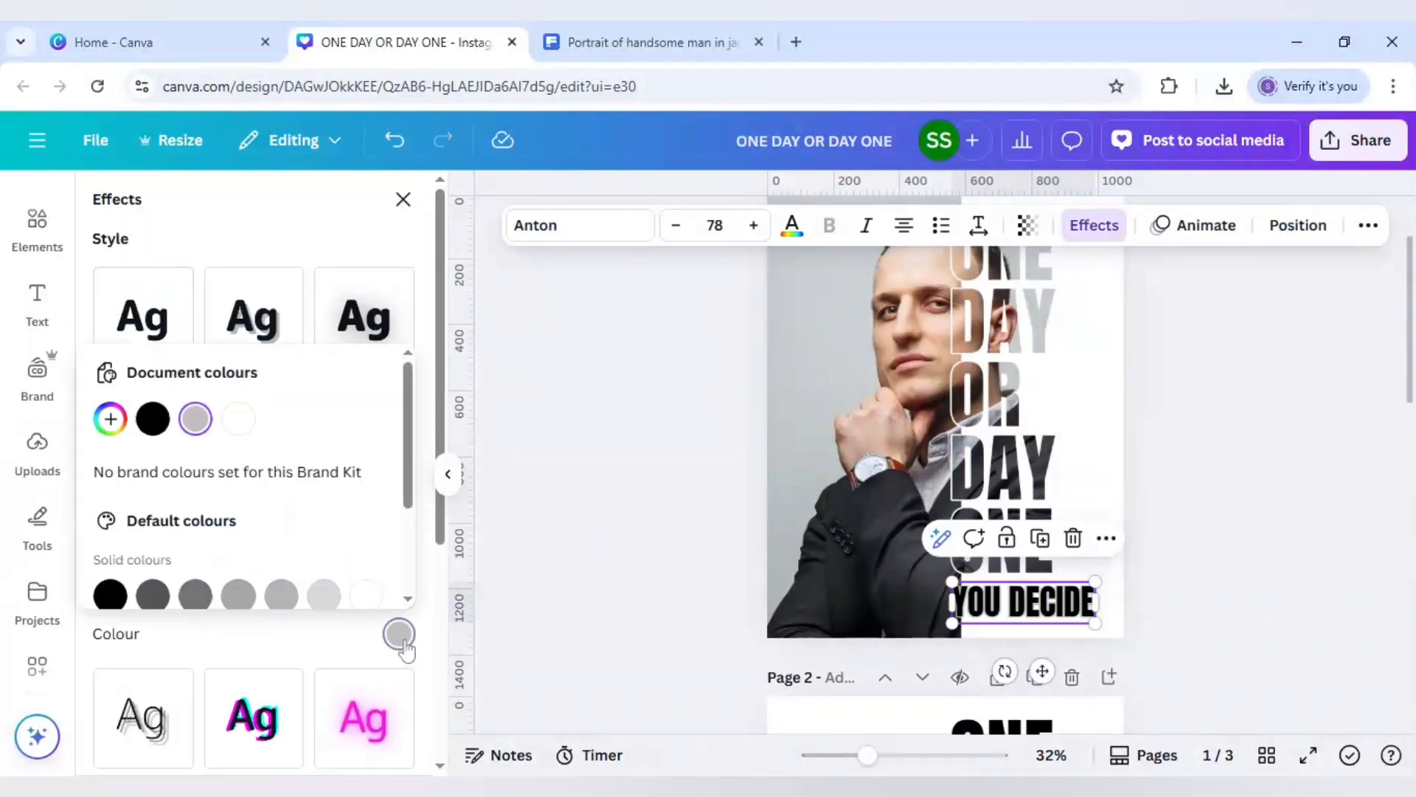
click(238, 418)
click(613, 585)
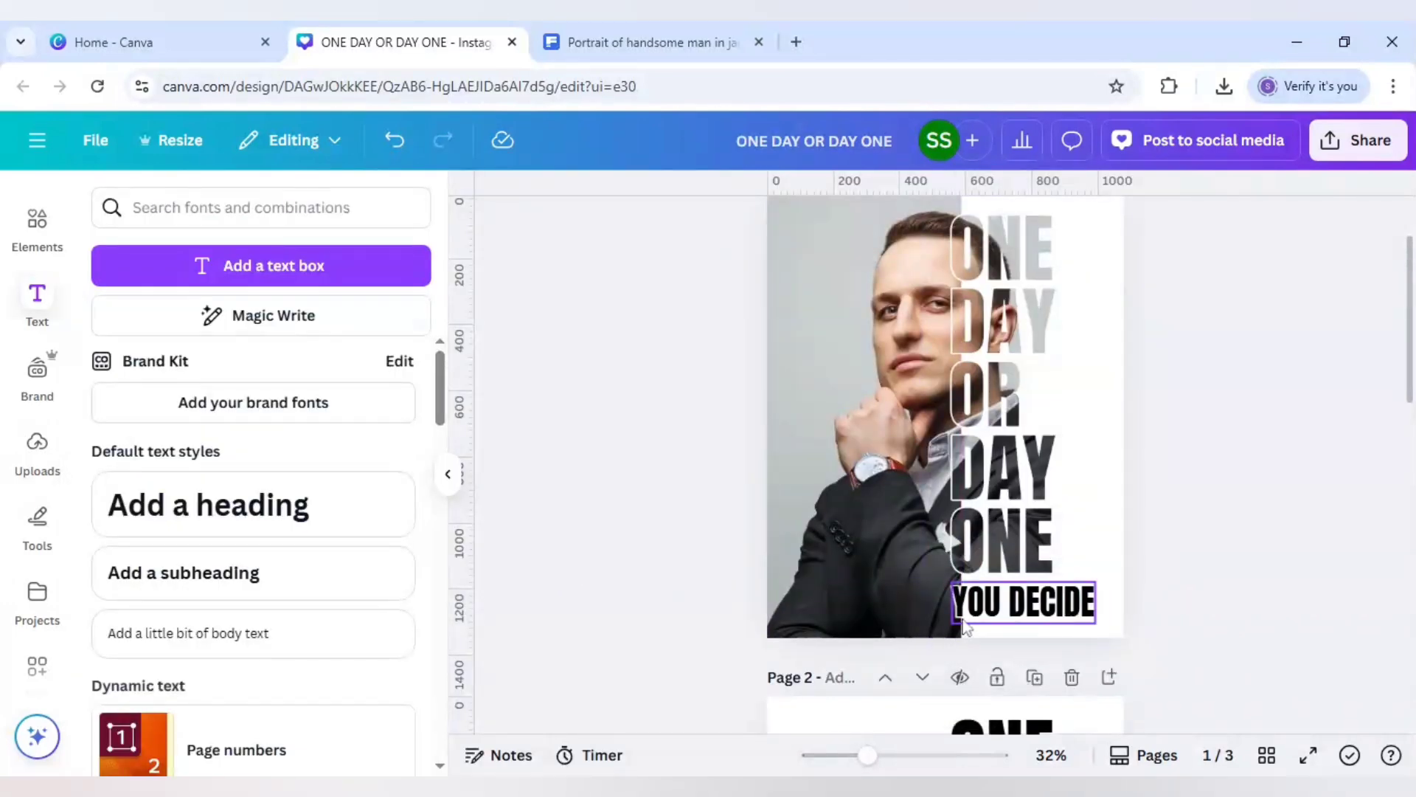
scroll(1169, 648, up, 2)
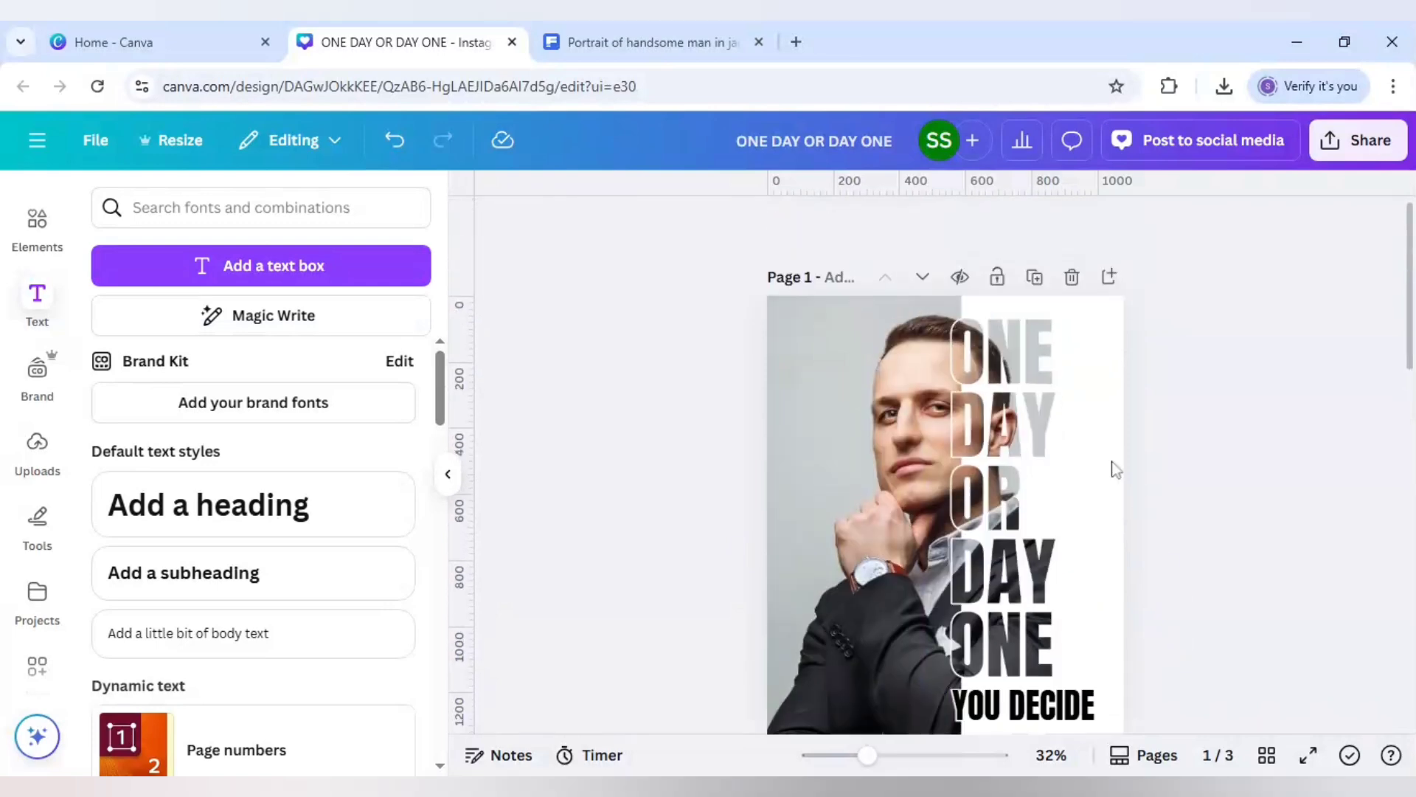
click(1025, 431)
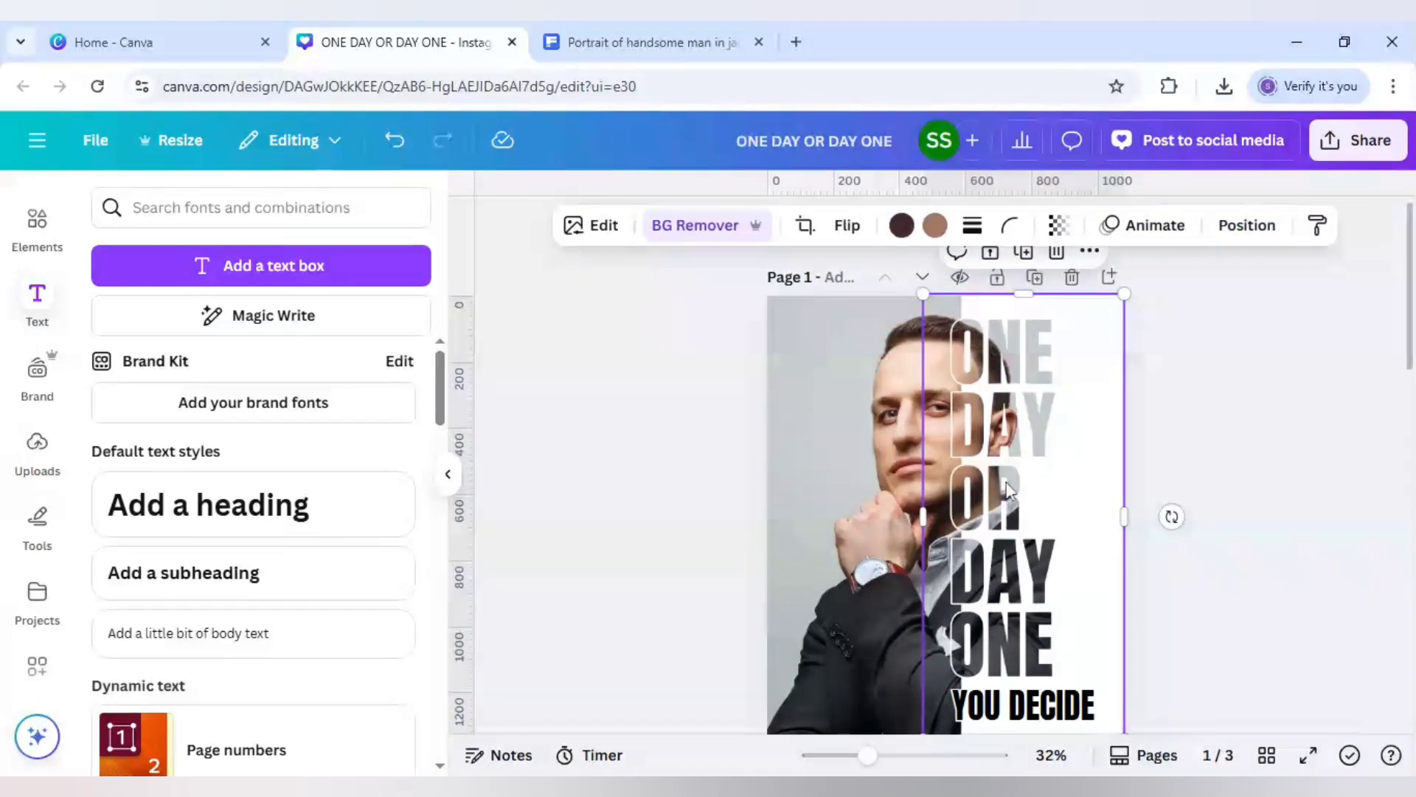
Adjust the blended text image to Blacks 36 and Shadows -40, then deselect it.
click(594, 227)
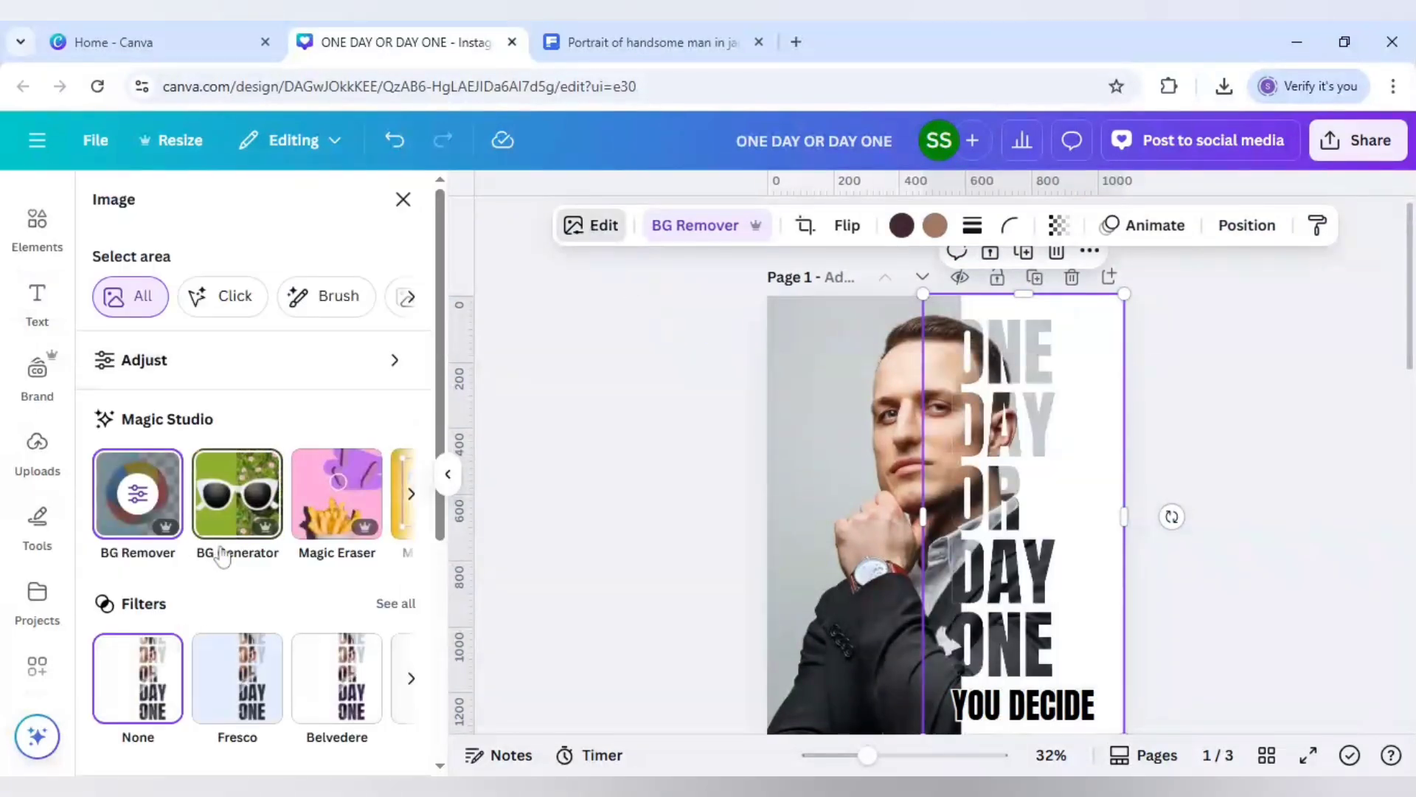
scroll(222, 557, down, 2)
scroll(221, 553, up, 2)
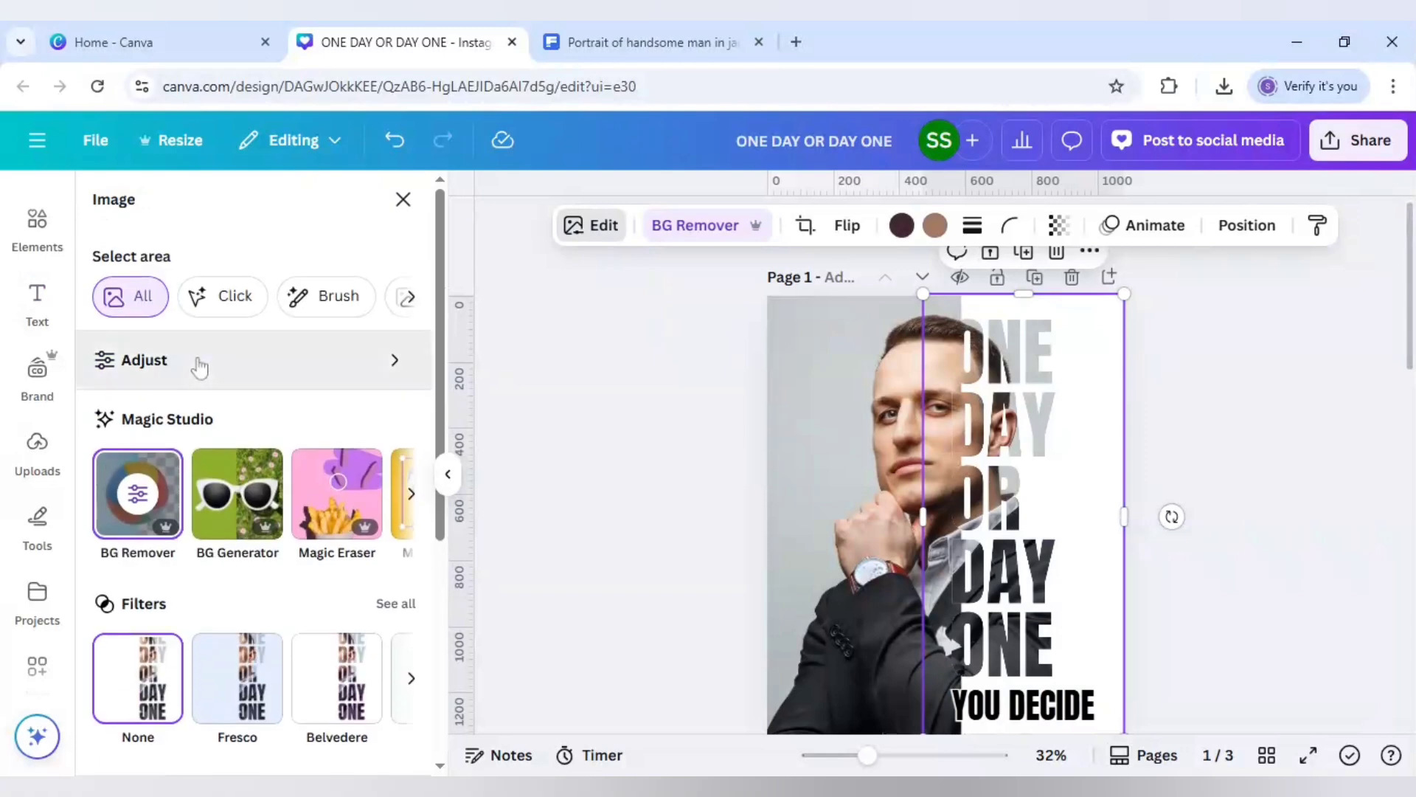
click(200, 367)
scroll(256, 471, down, 3)
scroll(254, 478, down, 2)
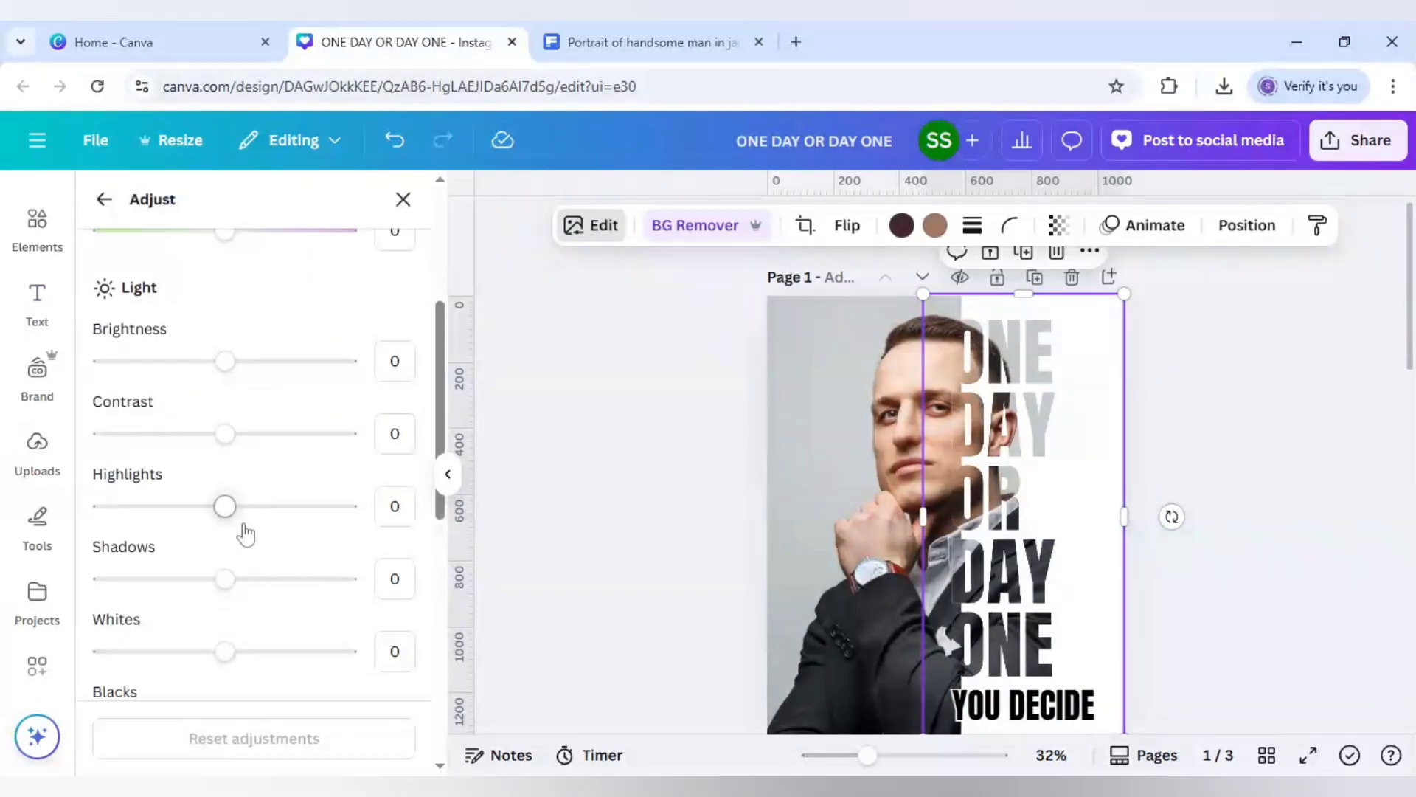
scroll(244, 534, down, 2)
drag(226, 620, 271, 629)
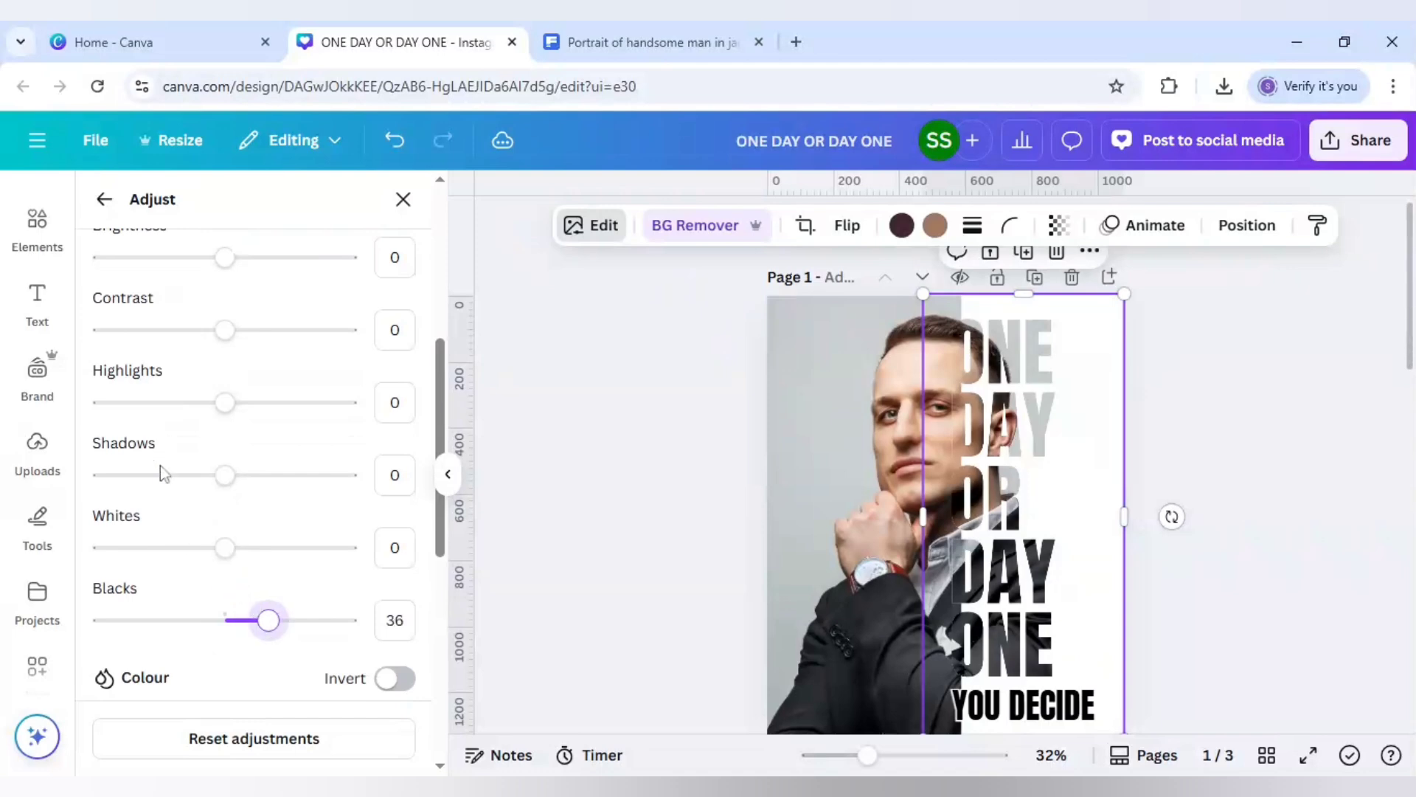
click(178, 478)
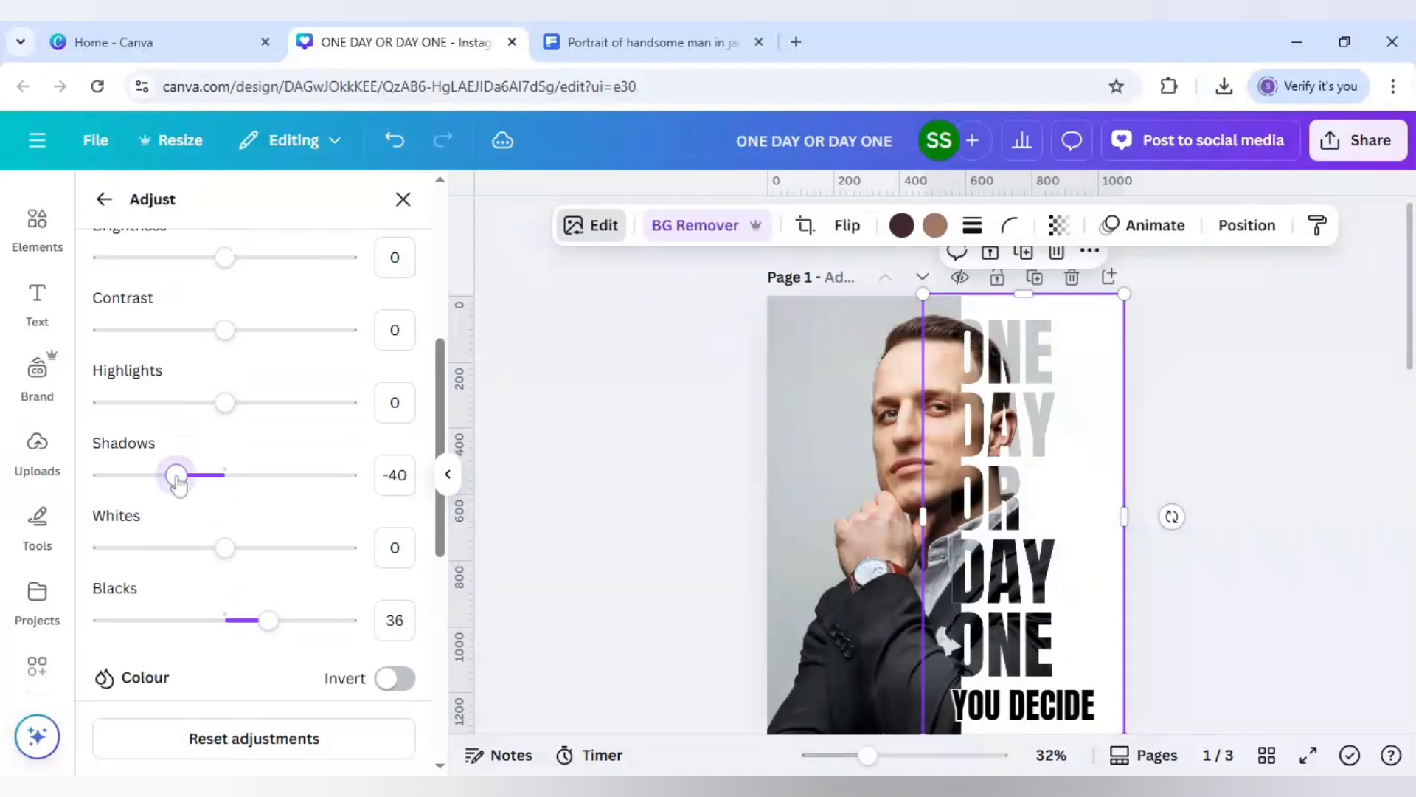
click(593, 495)
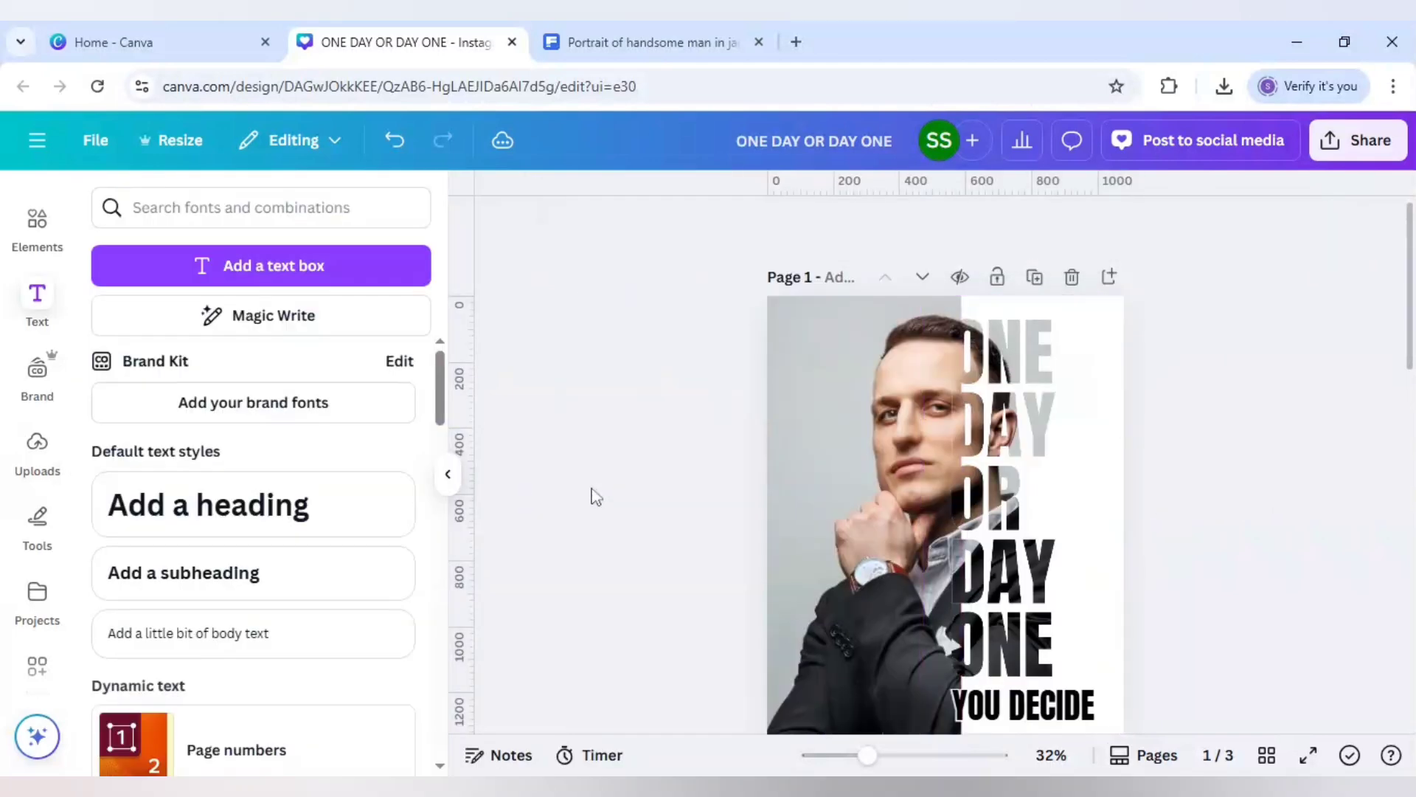
click(1048, 497)
click(1255, 522)
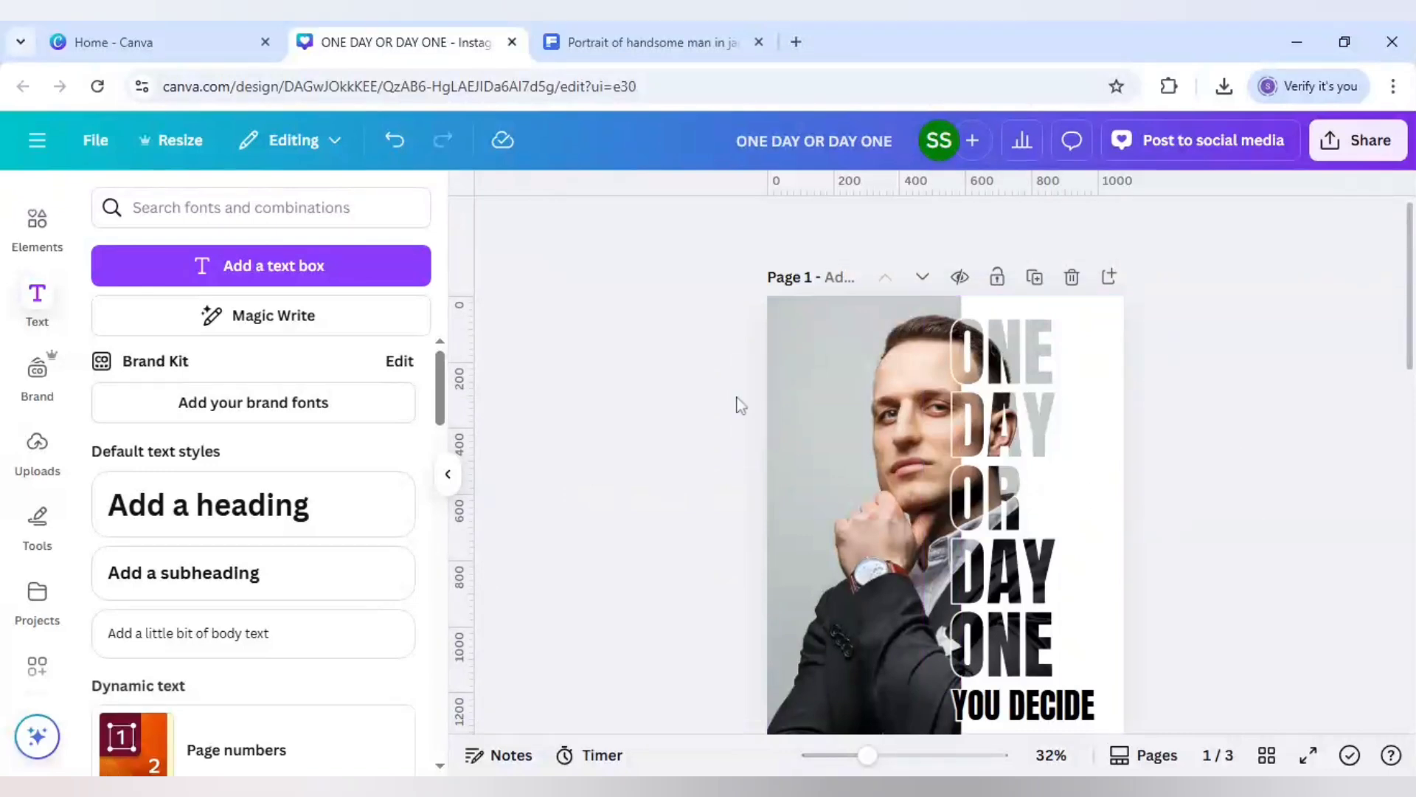
scroll(685, 618, down, 2)
scroll(685, 618, up, 1)
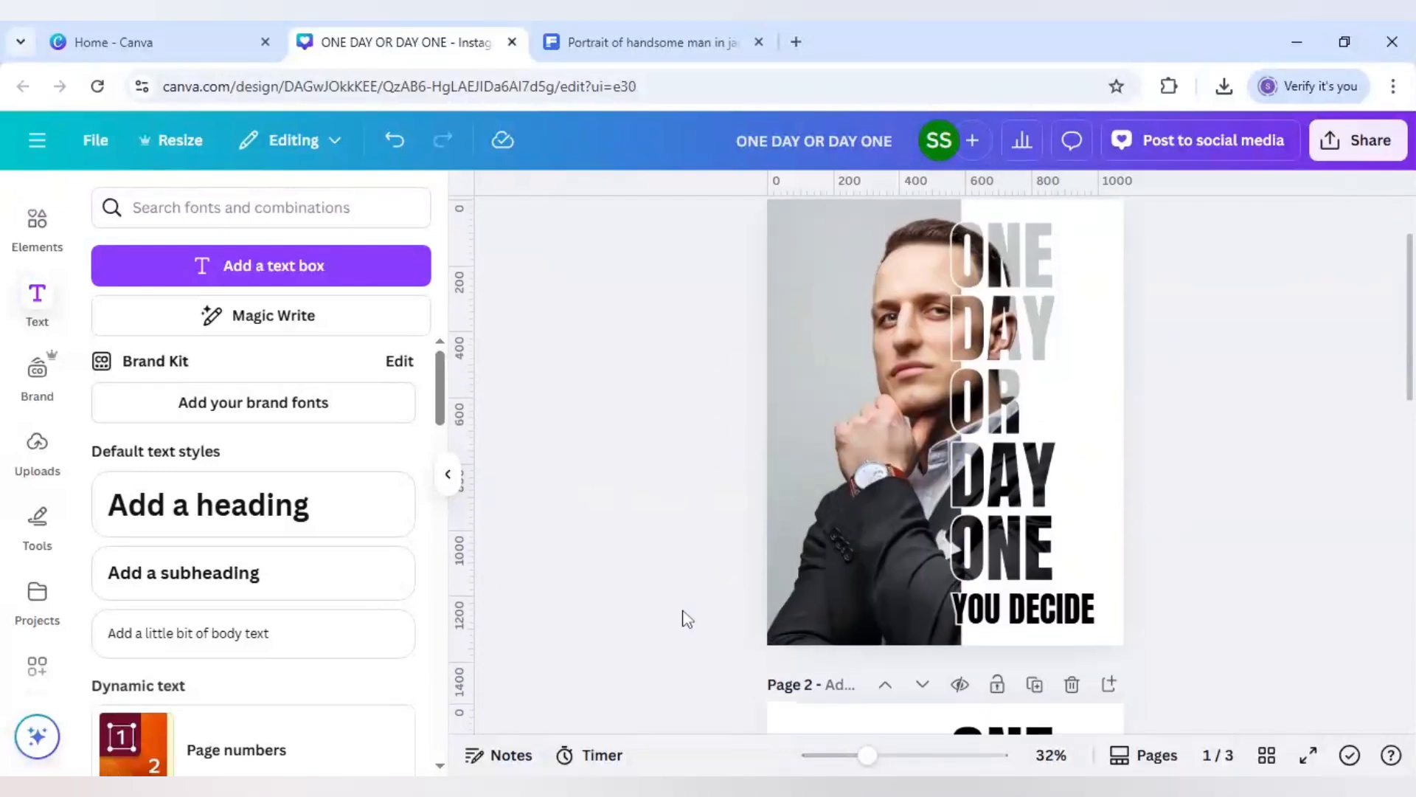